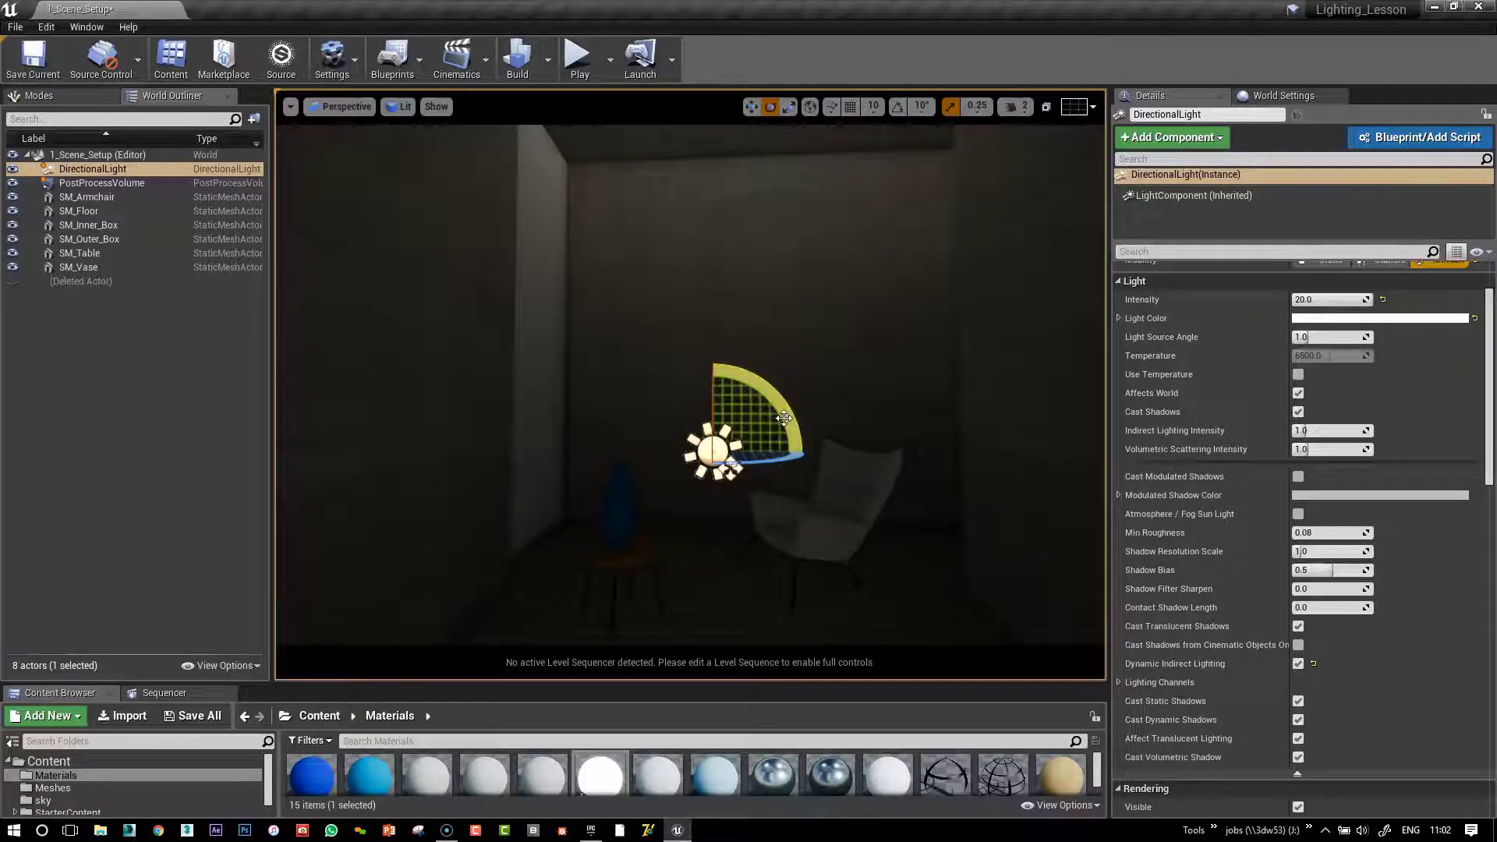
- Rotate the directional light so a diagonal patch of sunlight falls on the room's back wall behind the armchair
drag(782, 470, 611, 471)
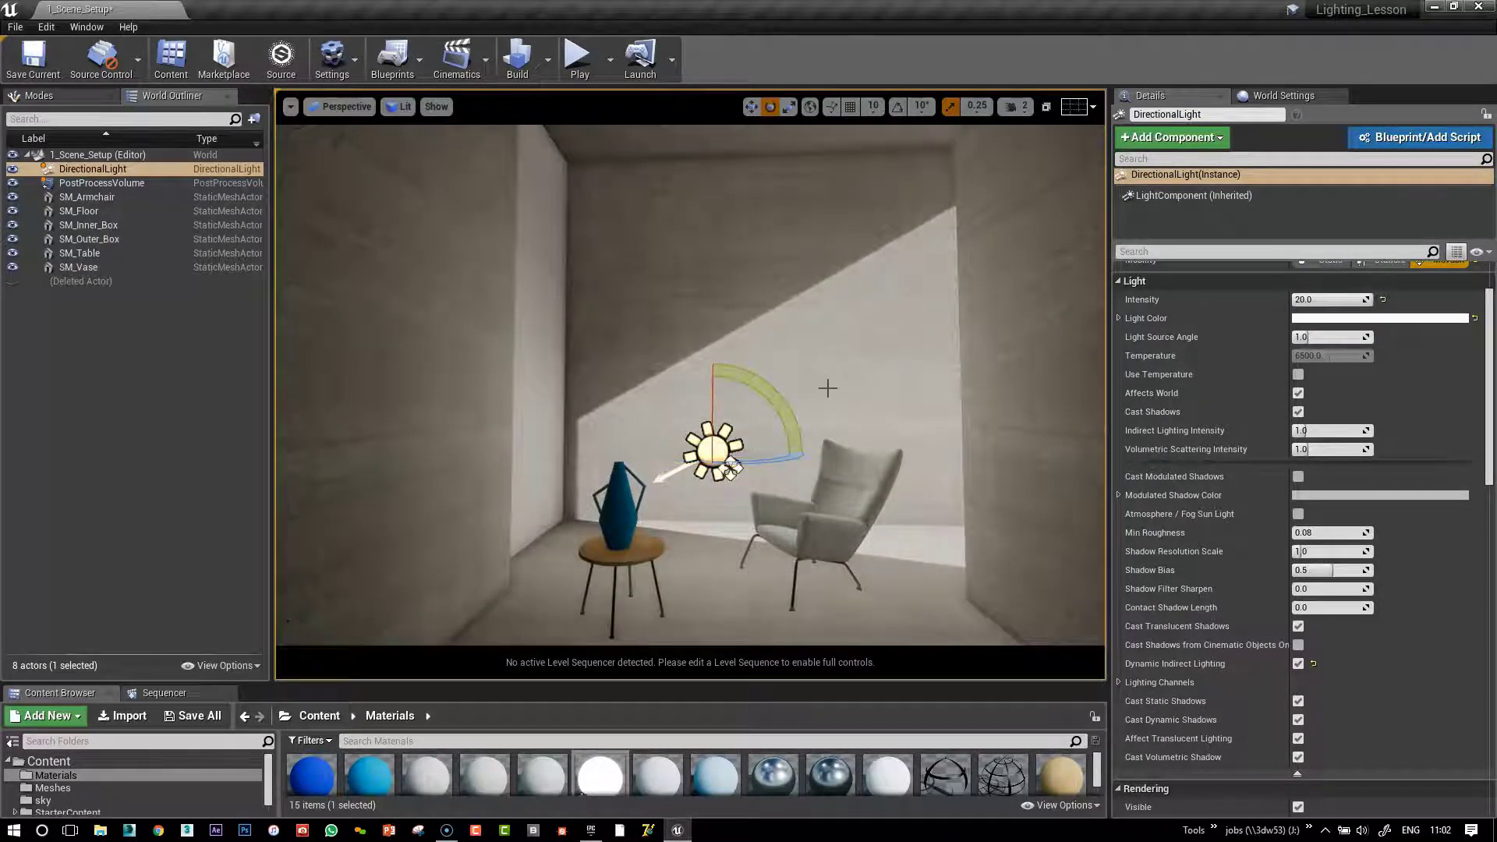
right_drag(833, 388, 845, 410)
mouse_move(747, 418)
mouse_down()
mouse_move(775, 417)
mouse_move(744, 418)
mouse_up()
drag(741, 343, 726, 328)
drag(745, 418, 801, 410)
right_drag(886, 461, 885, 422)
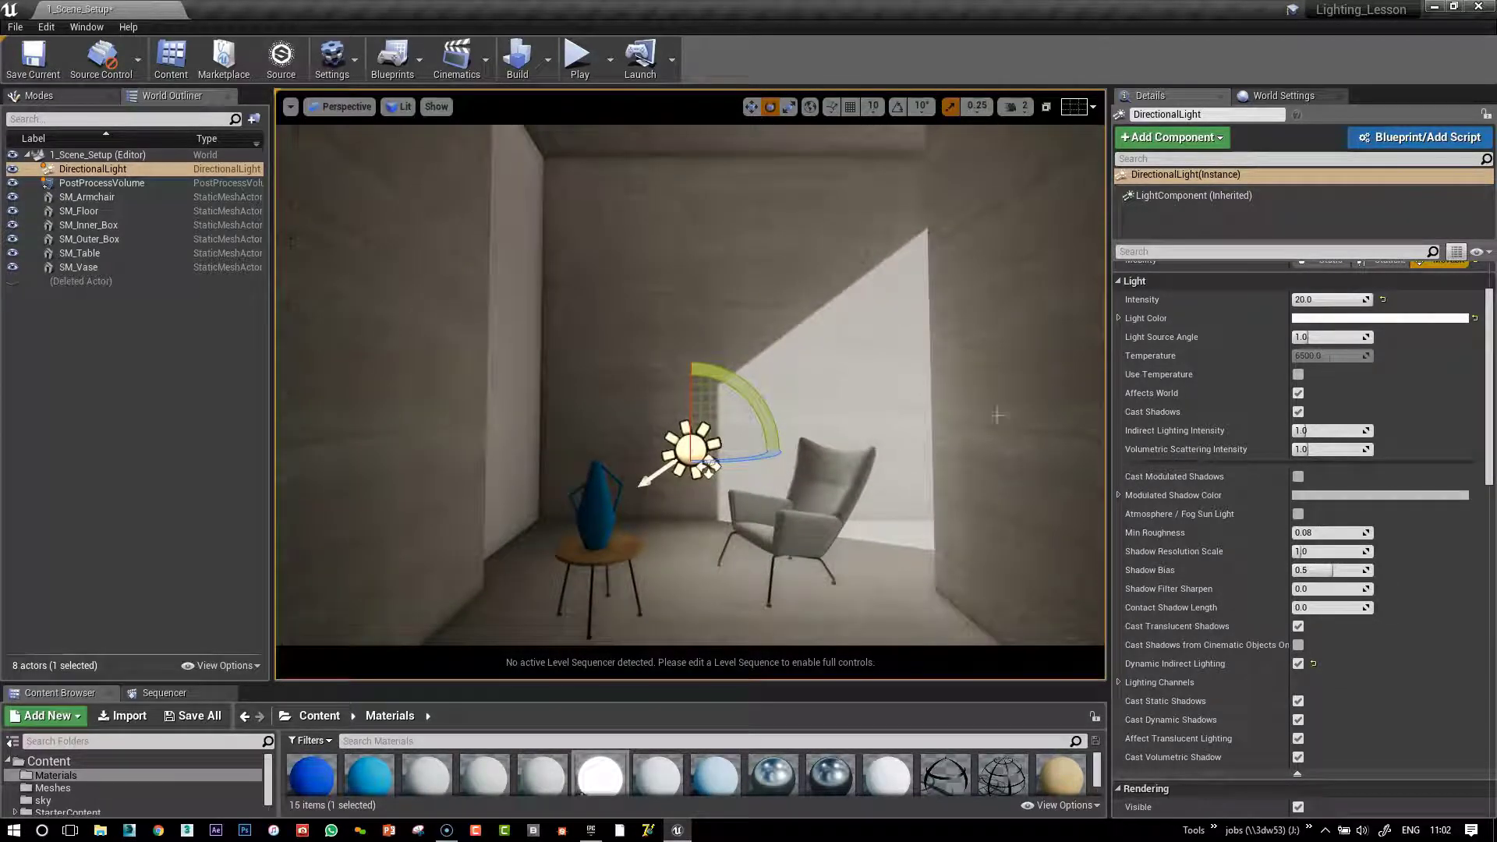
- Set the directional light's colour to a saturated red and rotate the light slightly to shift the sun patch
click(1428, 319)
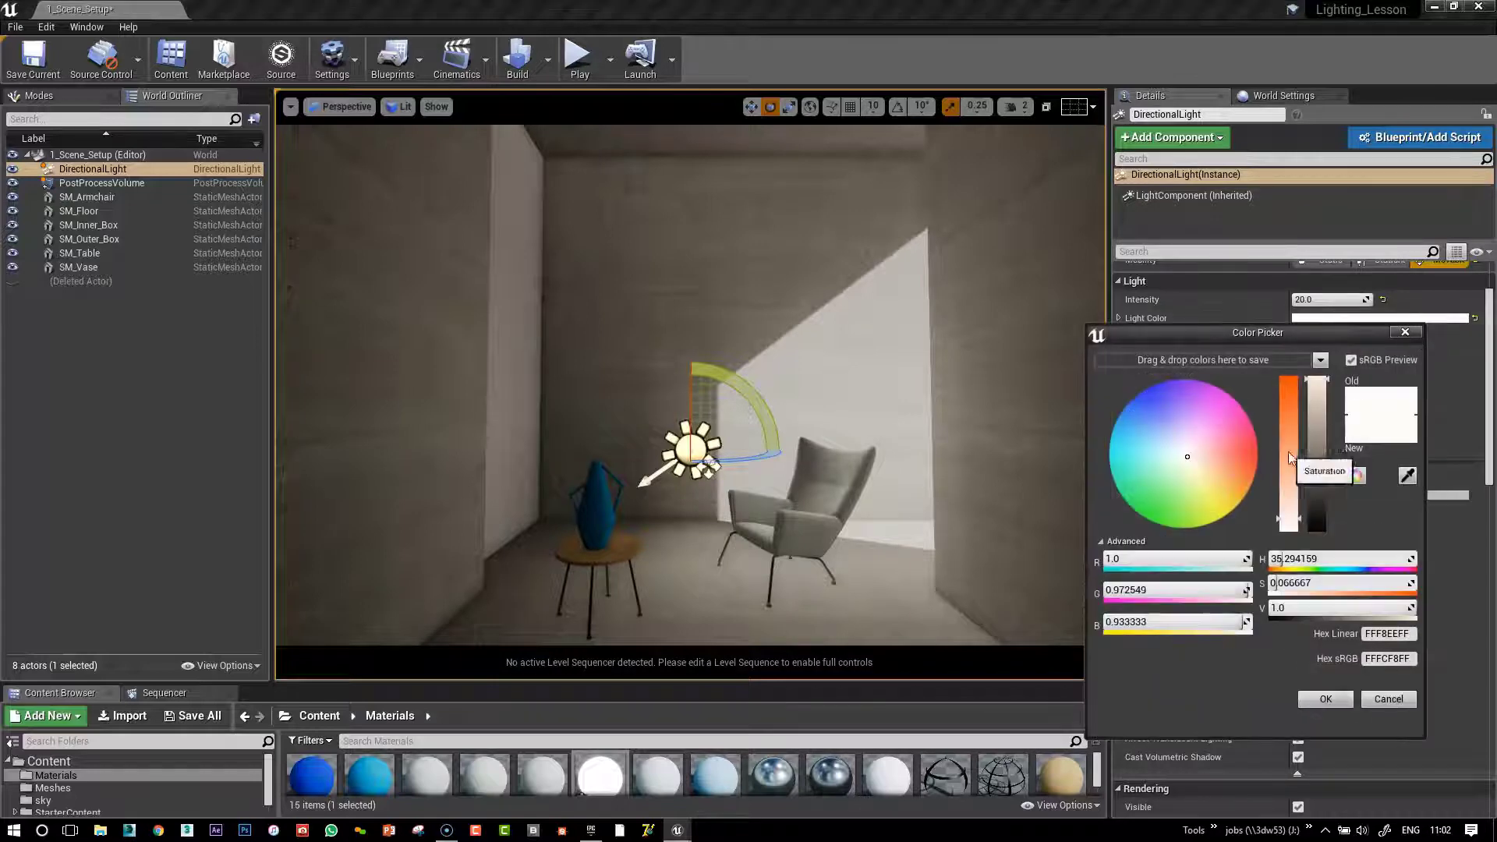
drag(1284, 452, 1284, 379)
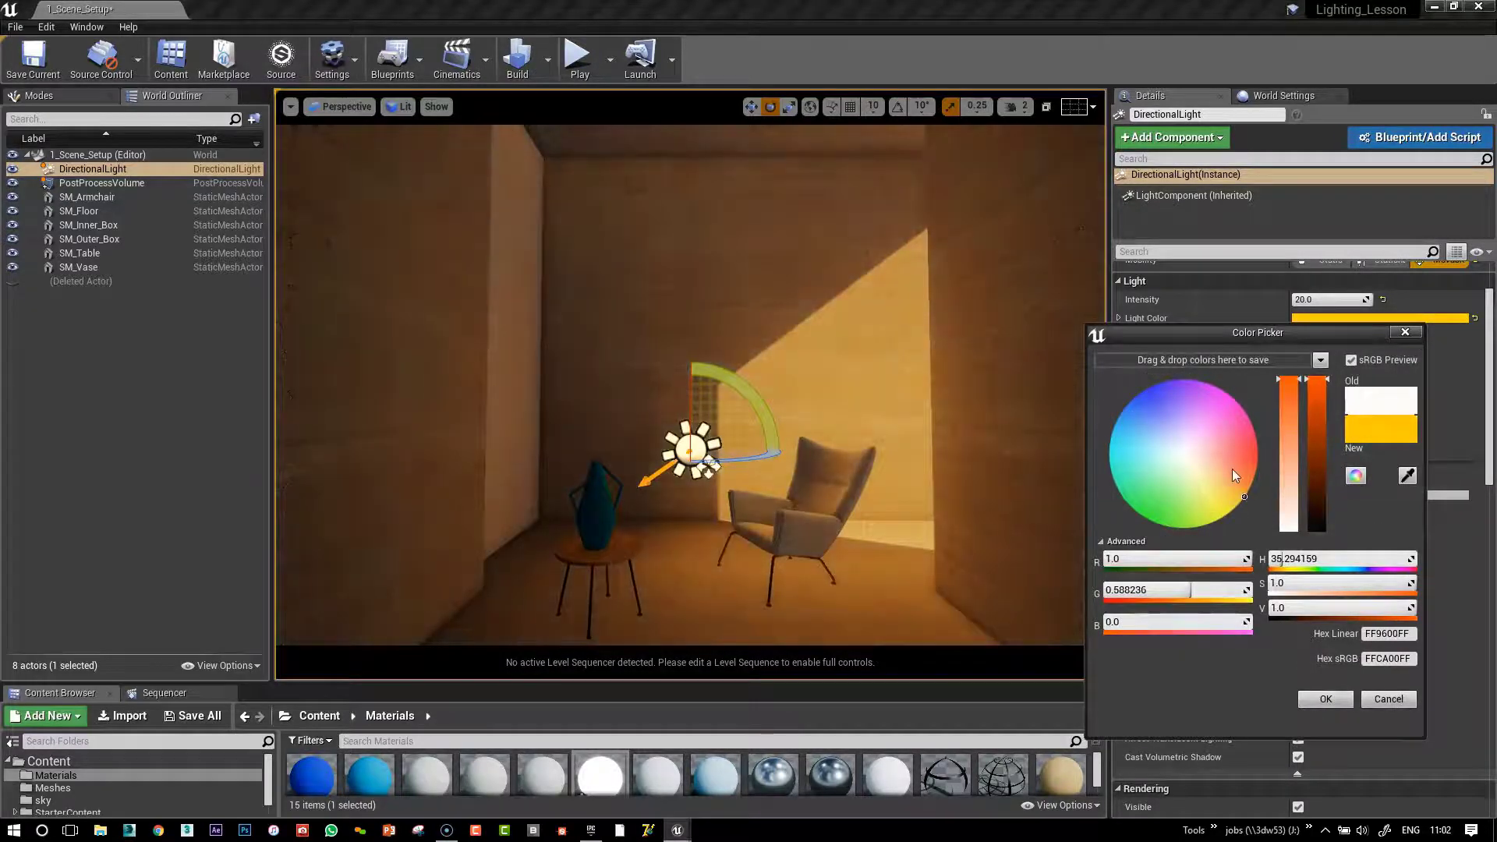
drag(1232, 469, 1252, 455)
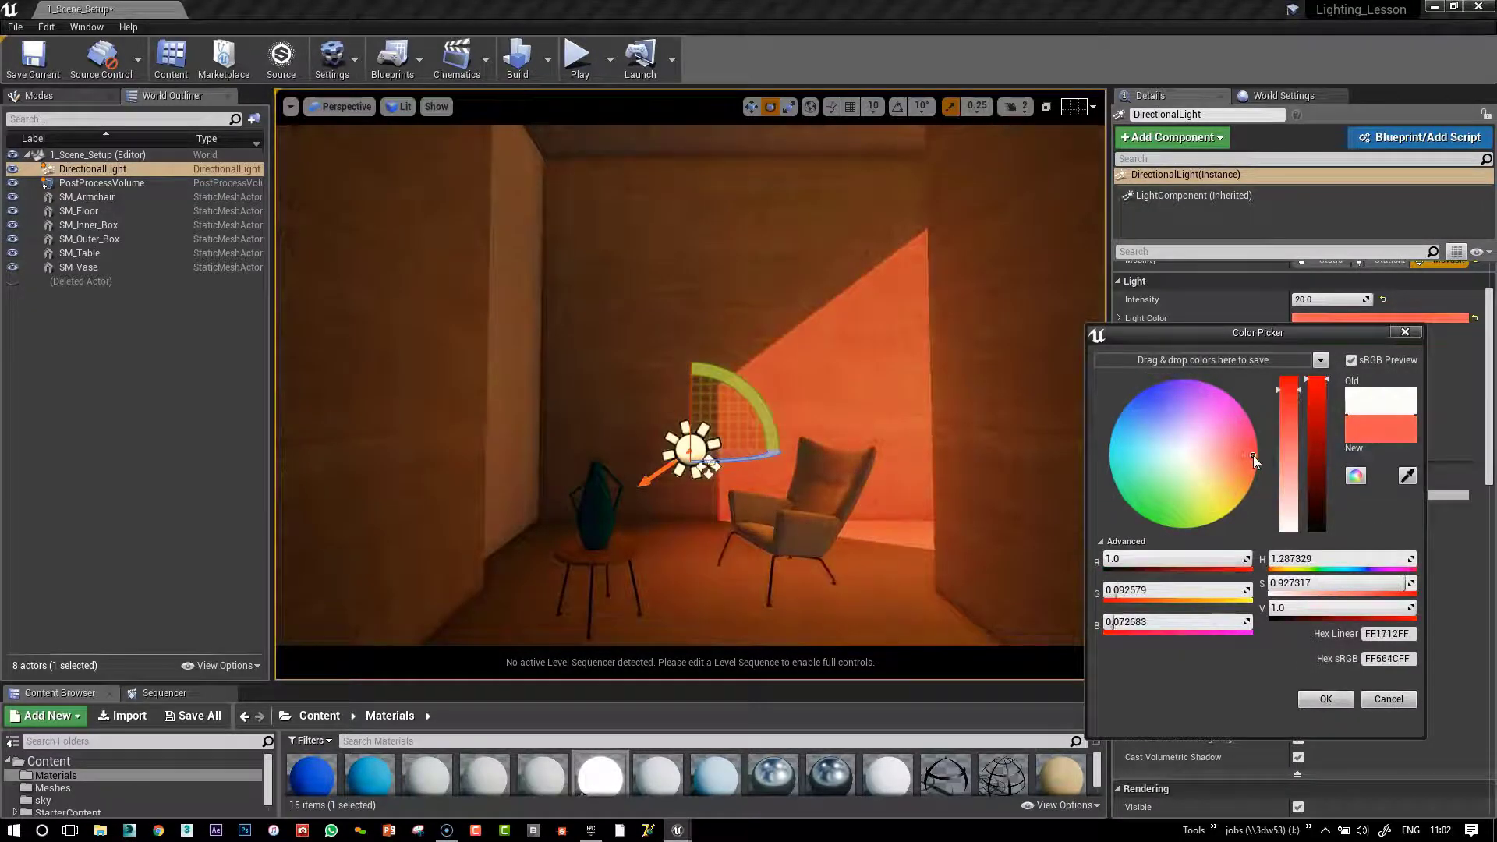
click(1325, 699)
drag(775, 454, 722, 277)
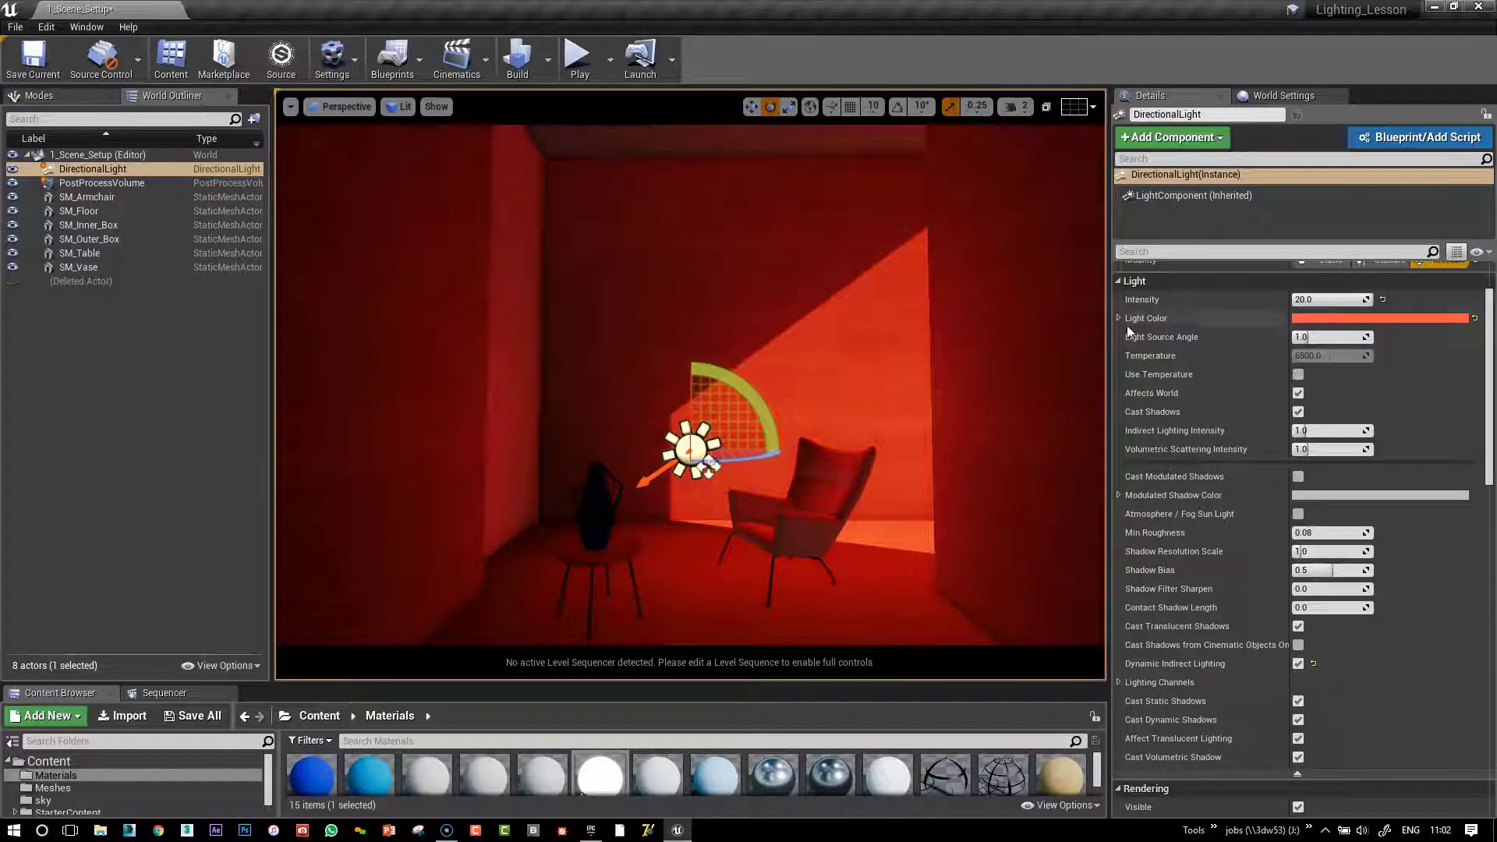
- Desaturate the directional light's colour to near-white, with a saturation of about 0.08
click(1384, 318)
drag(1285, 491, 1285, 515)
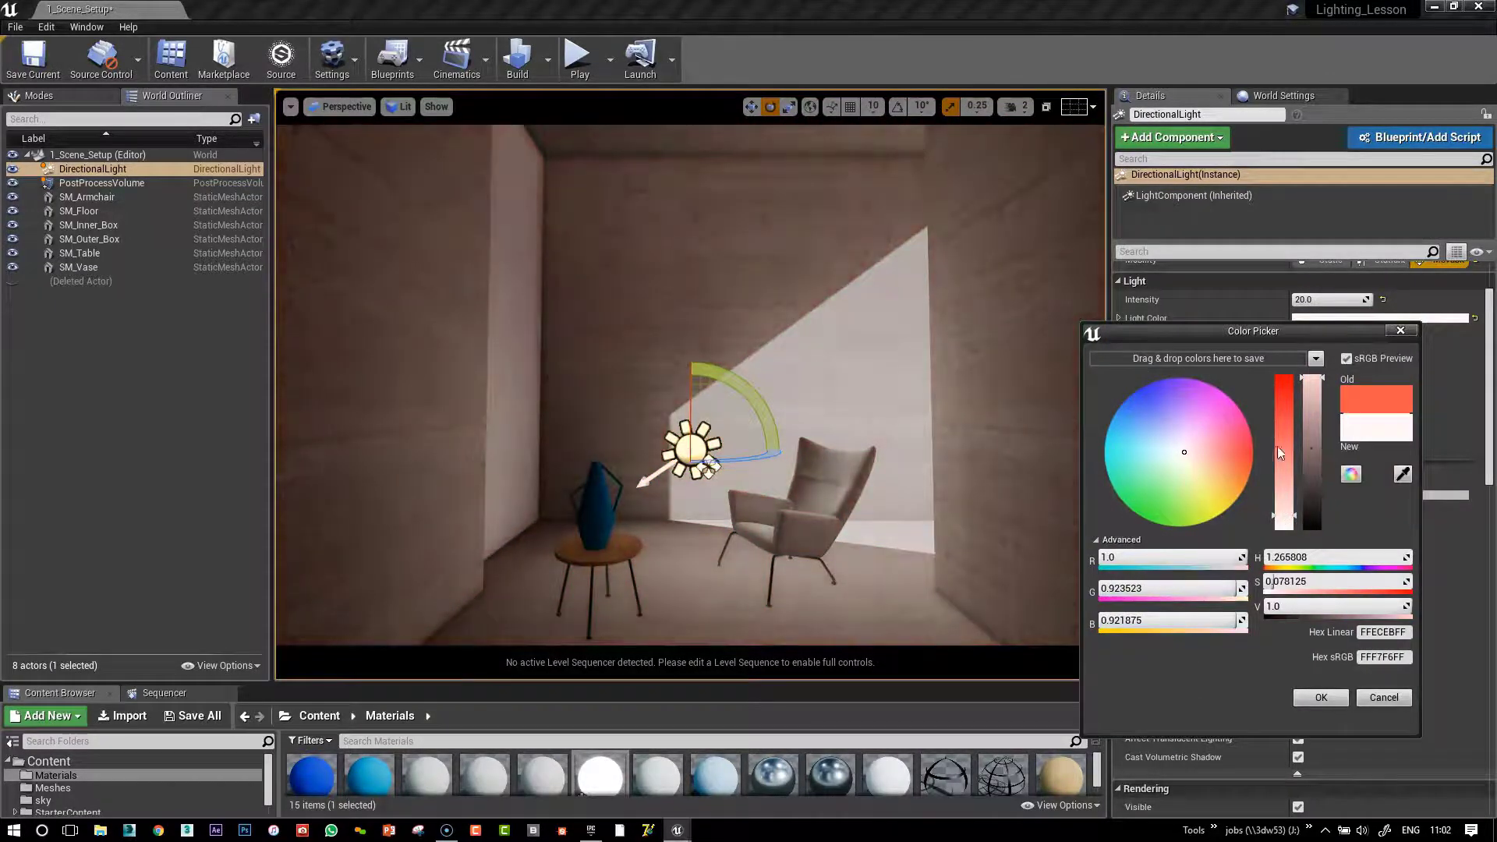
click(1323, 698)
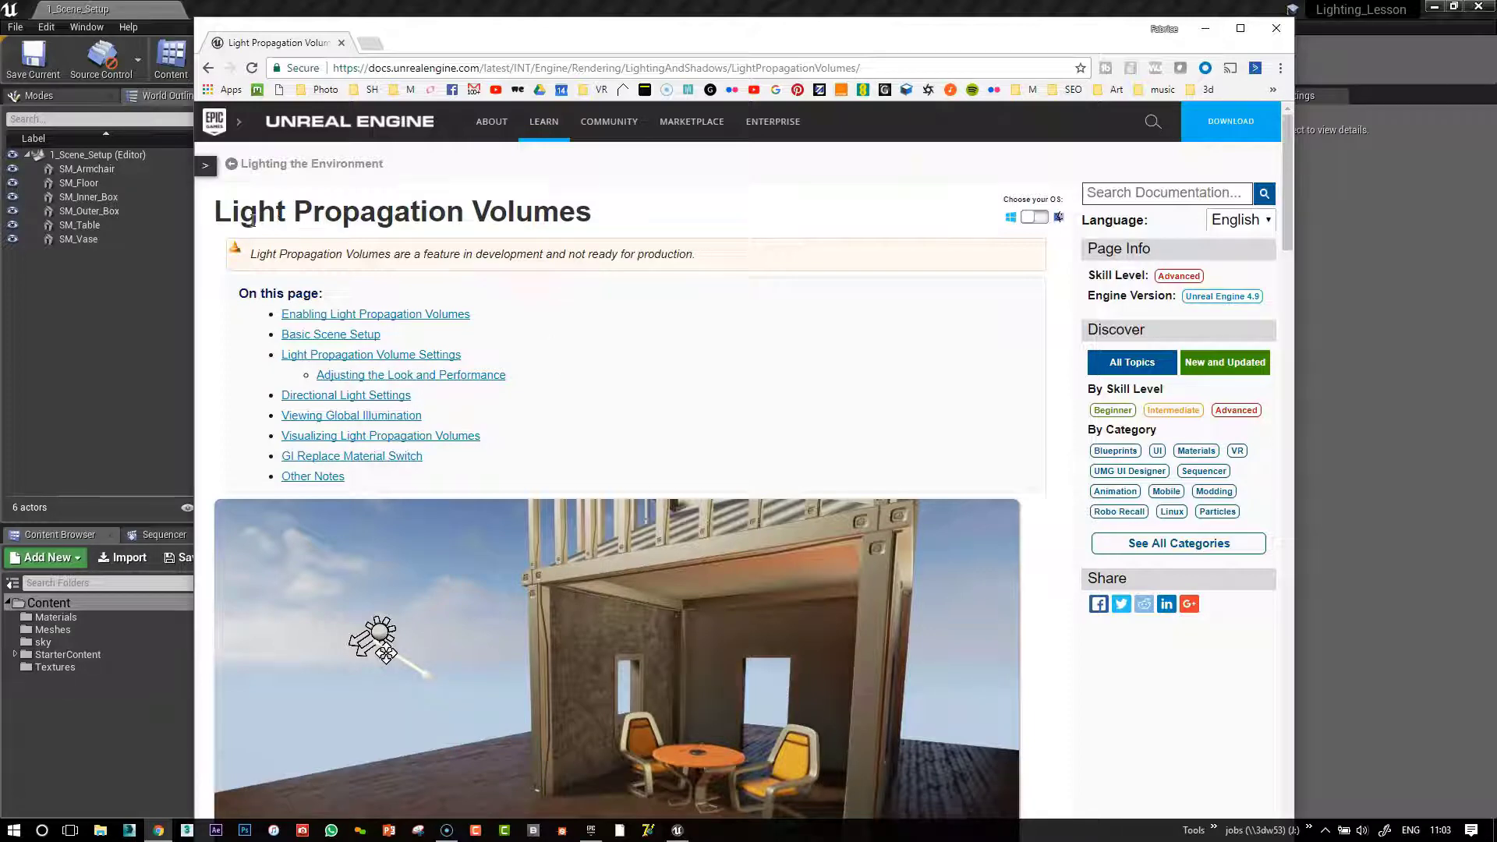
- Read how to enable the feature in the Light Propagation Volumes documentation, highlighting r.LightPropagationVolume = 1 and ConsoleVariables.ini
drag(216, 211, 551, 212)
click(661, 345)
drag(745, 44, 785, 30)
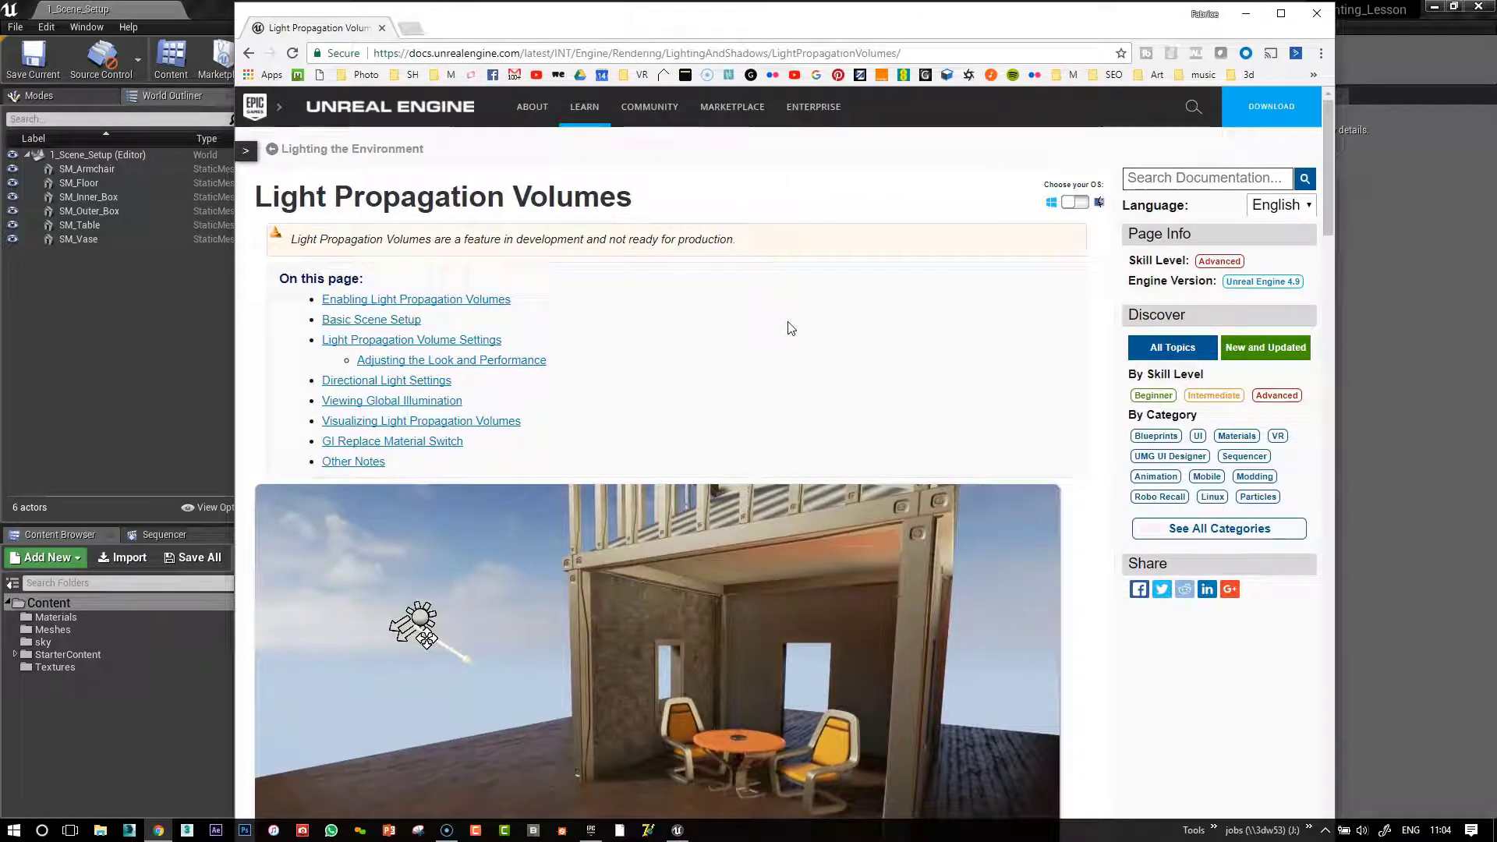
scroll(789, 328, down, 5)
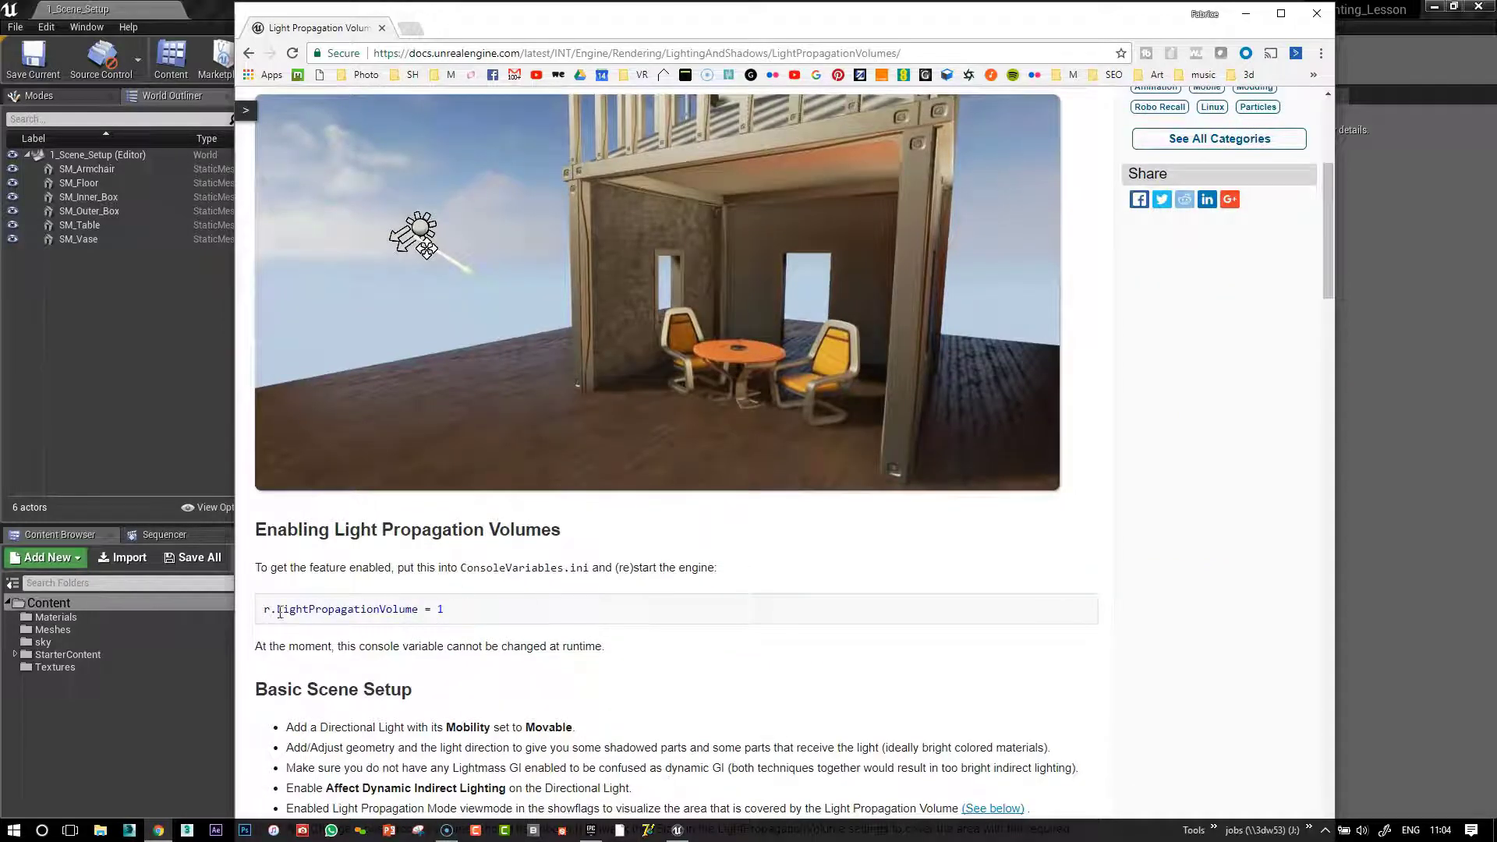
drag(264, 609, 449, 627)
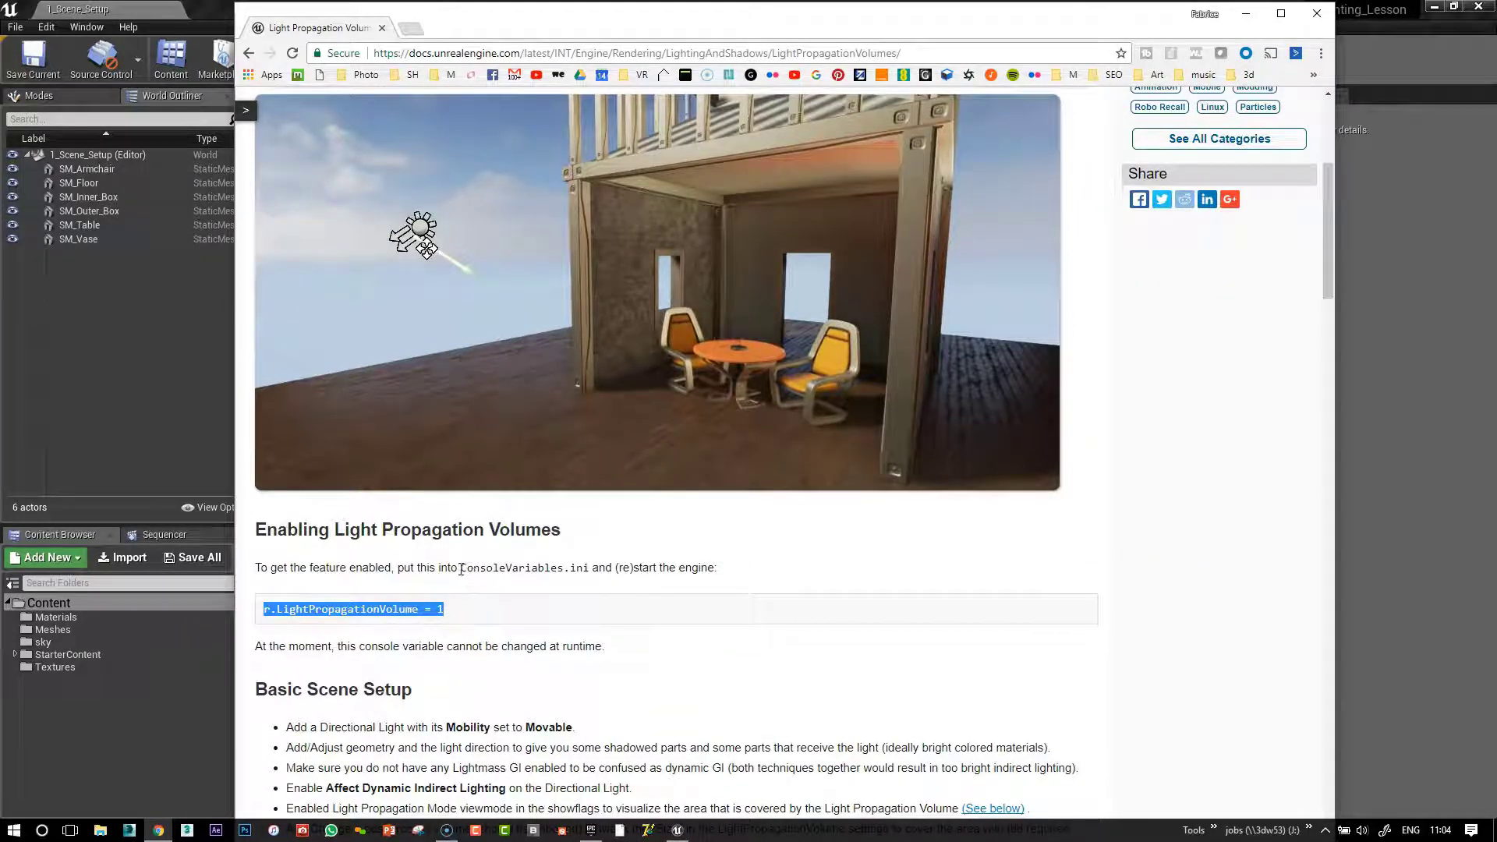
drag(462, 569, 589, 565)
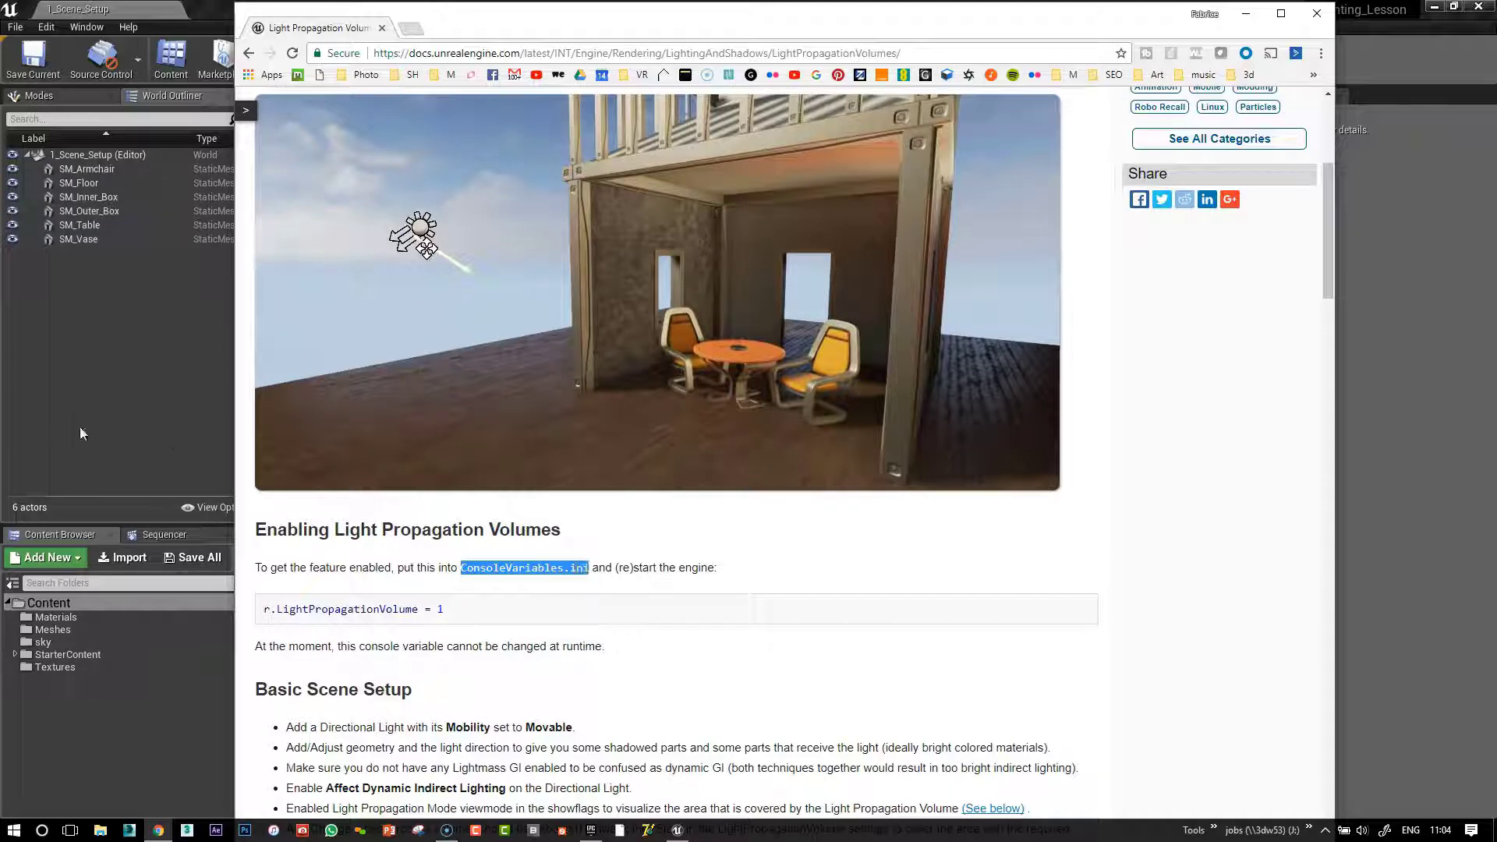
- Switch to File Explorer and open ConsoleVariables.ini from the UnrealEngine > UE_4.17 > Engine > Config folder in Notepad
click(39, 794)
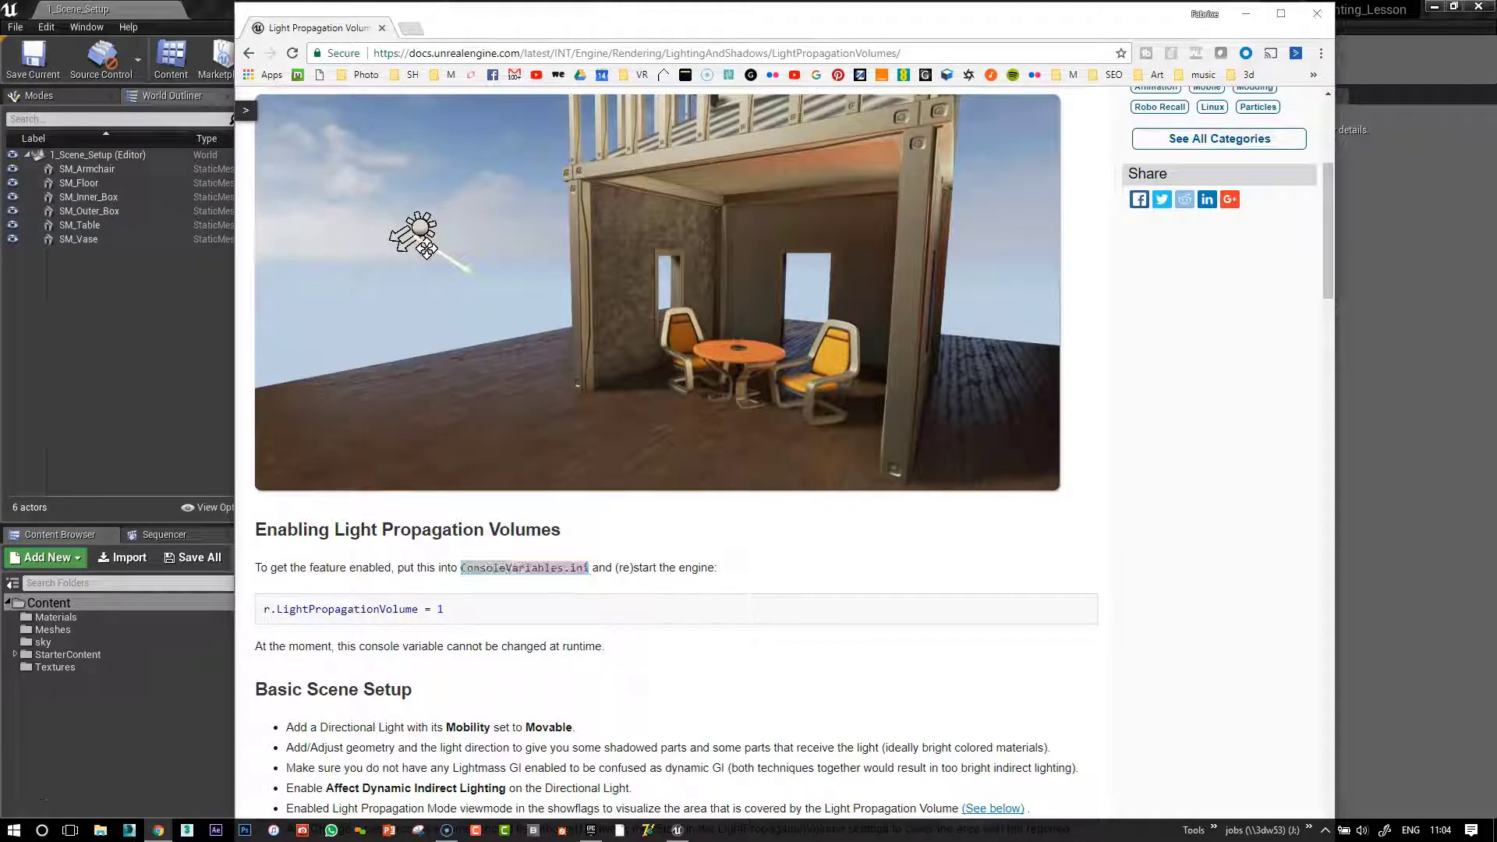
drag(0, 55, 160, 58)
click(134, 171)
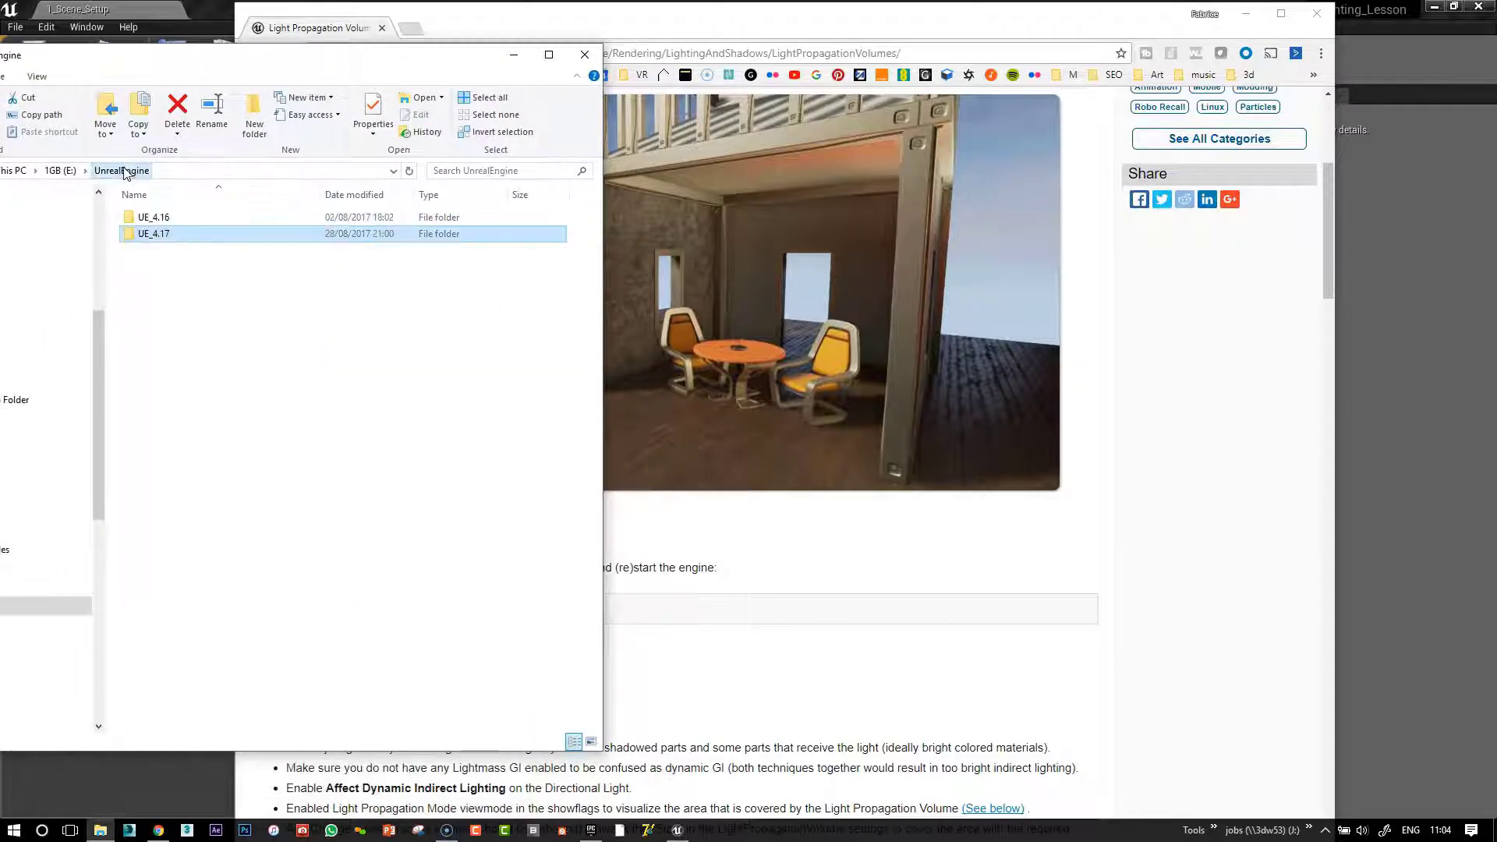
double_click(154, 234)
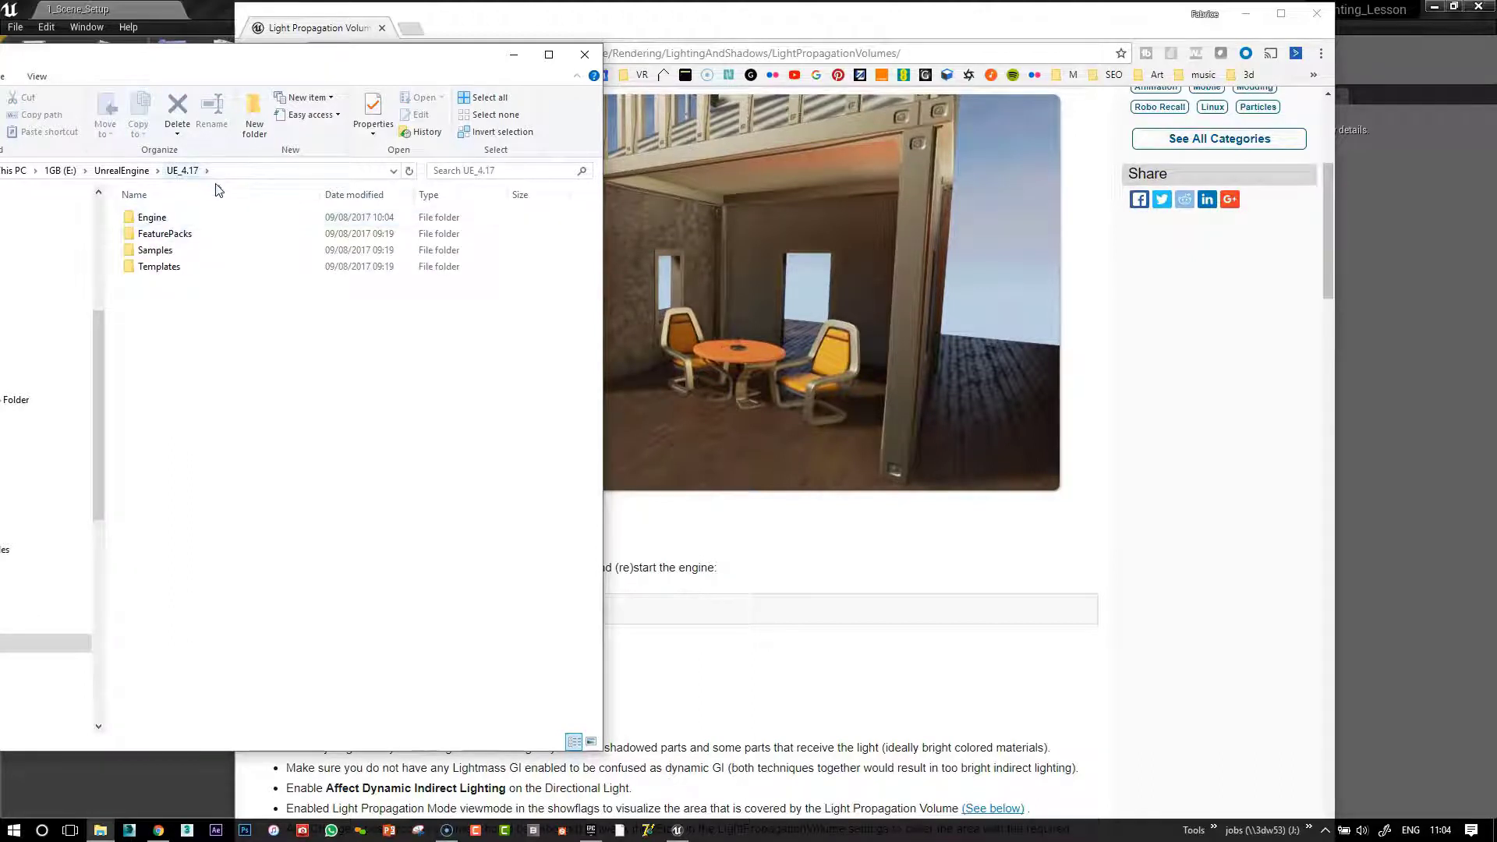
click(153, 222)
double_click(153, 221)
double_click(158, 251)
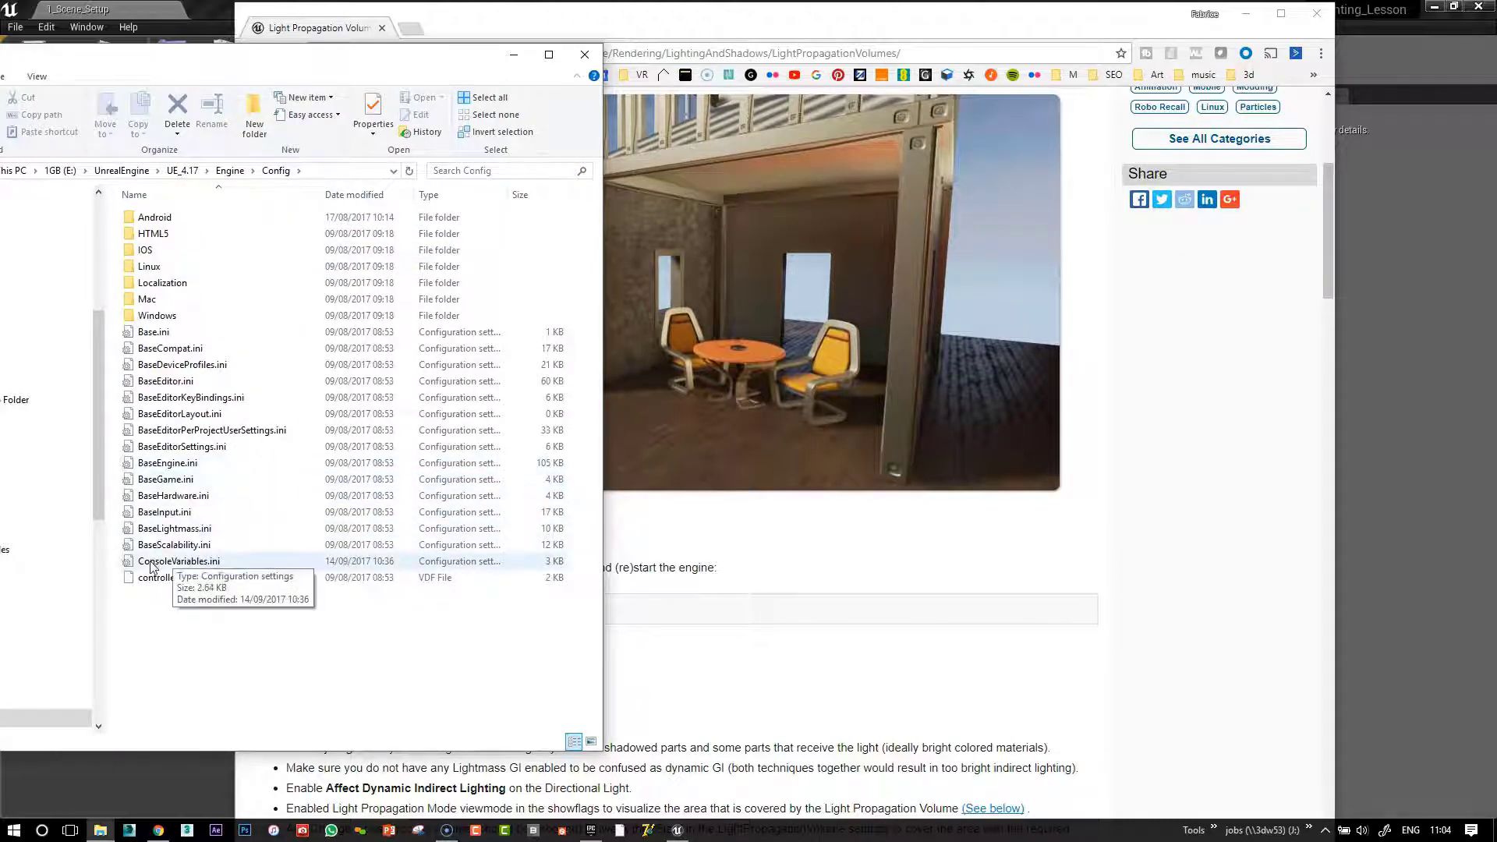
click(153, 563)
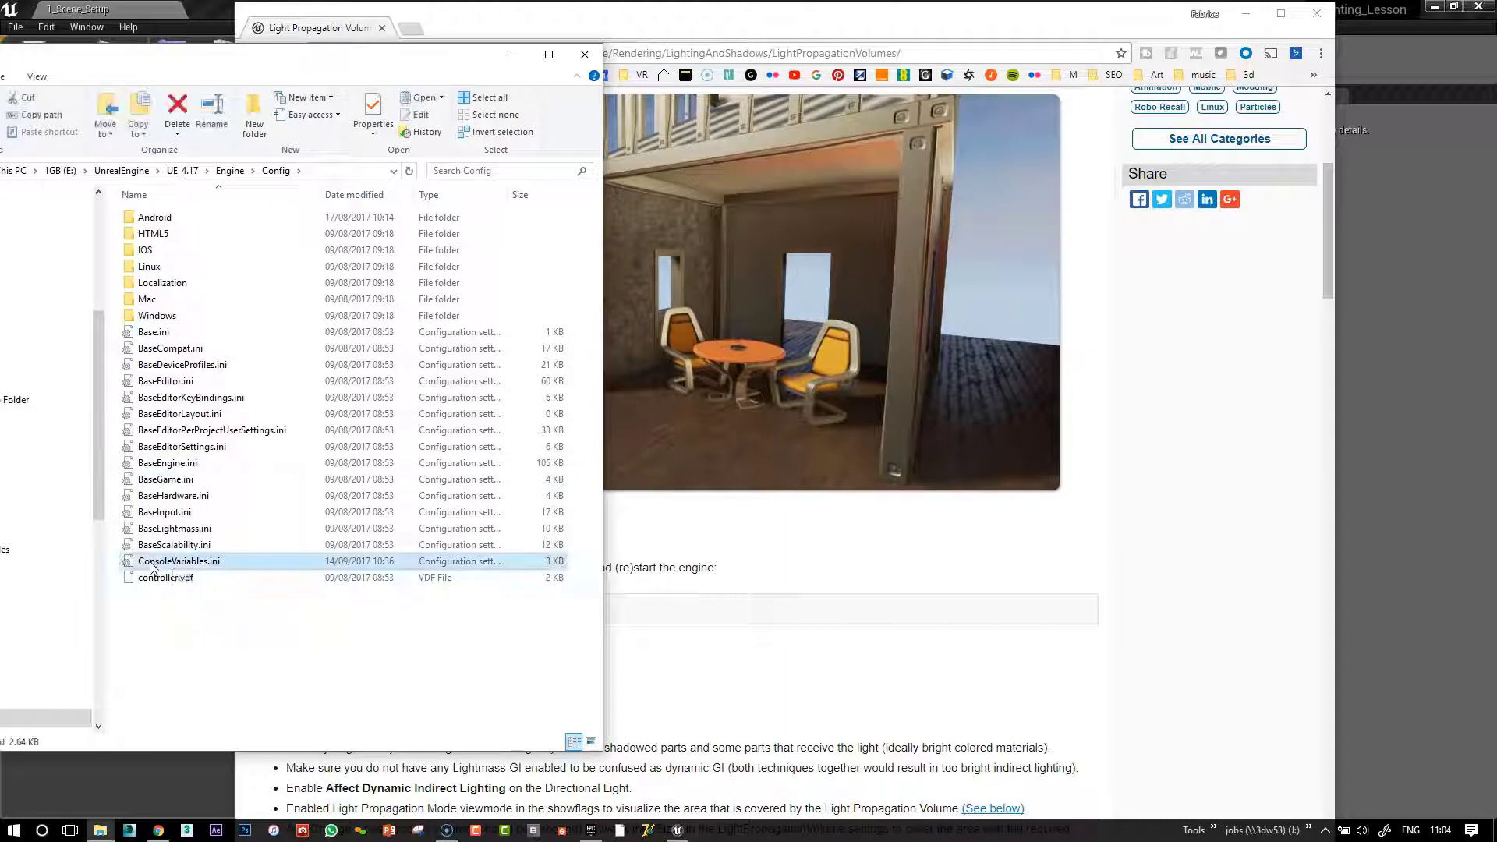
double_click(209, 563)
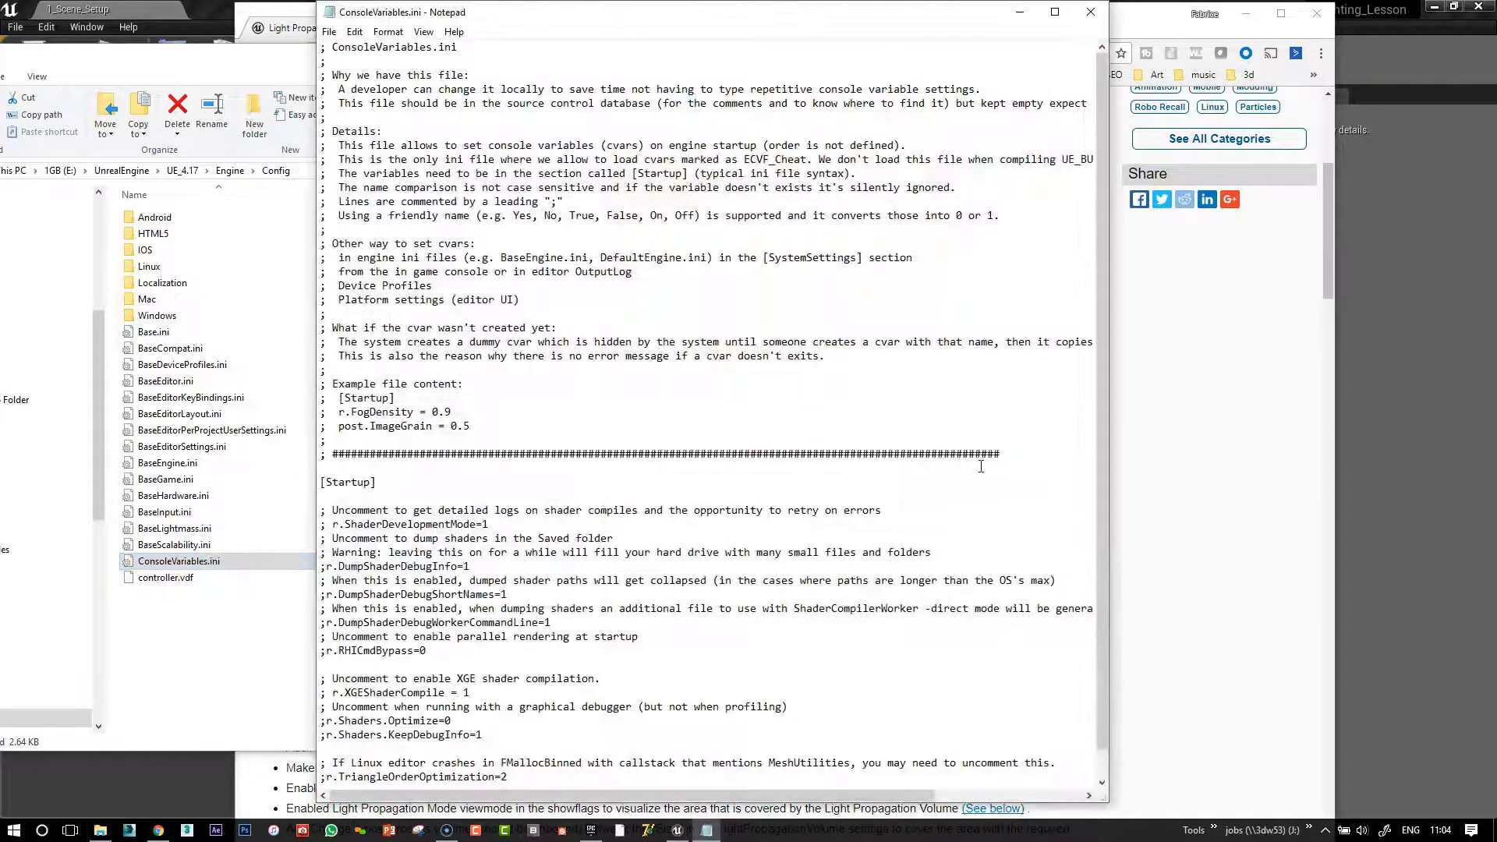
- Switch to the browser documentation, select the line r.LightPropagationVolume = 1 and move the browser window clear of Notepad
click(1142, 25)
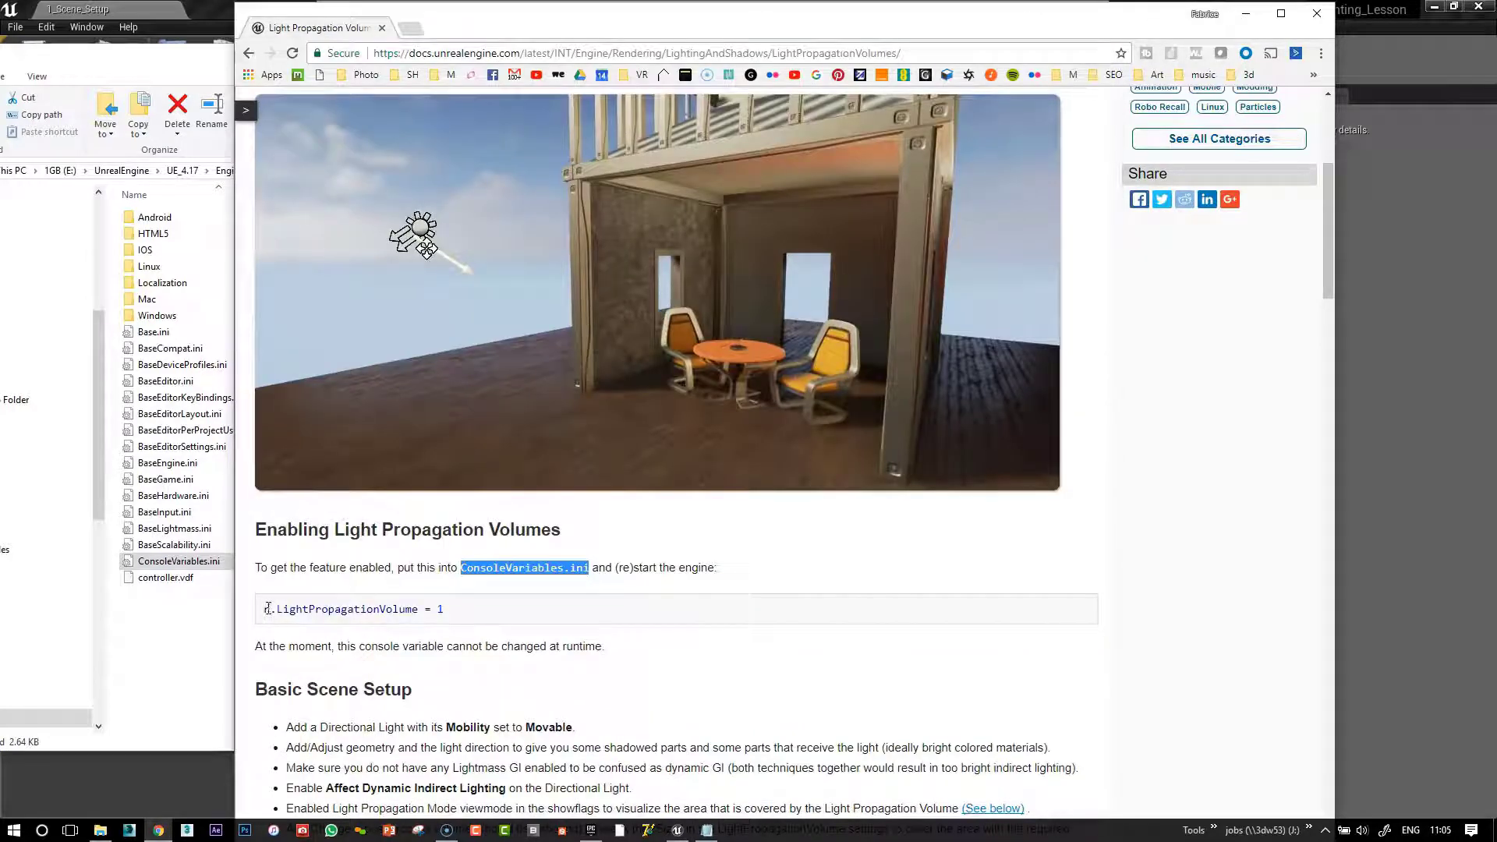
drag(268, 608, 496, 606)
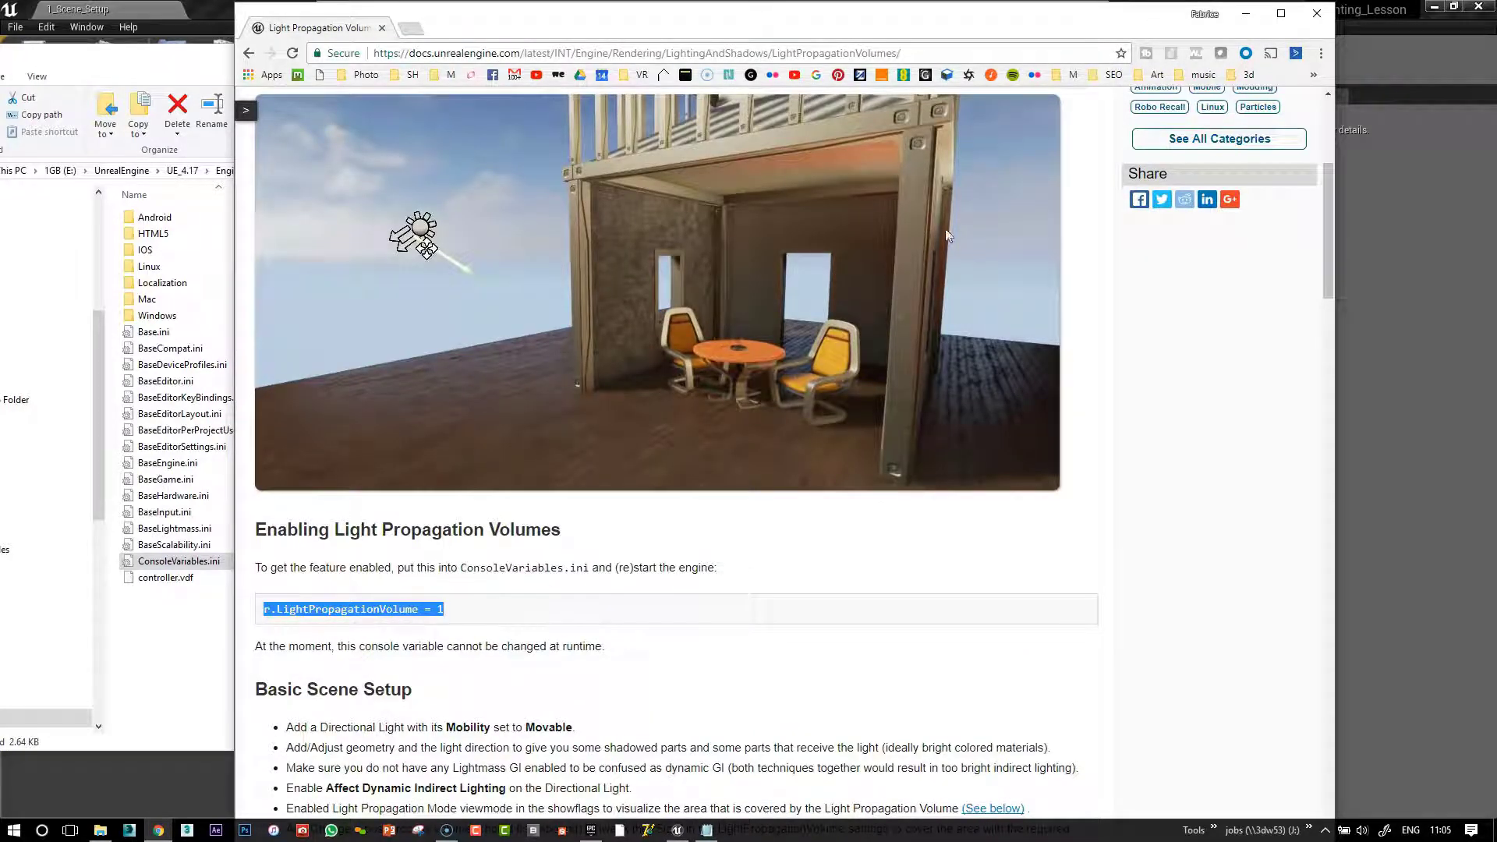
drag(1034, 9, 1018, 133)
- Return to Notepad, check the r.LightPropagationVolume = 1 line at the end of ConsoleVariables.ini, then save and close the file
click(958, 41)
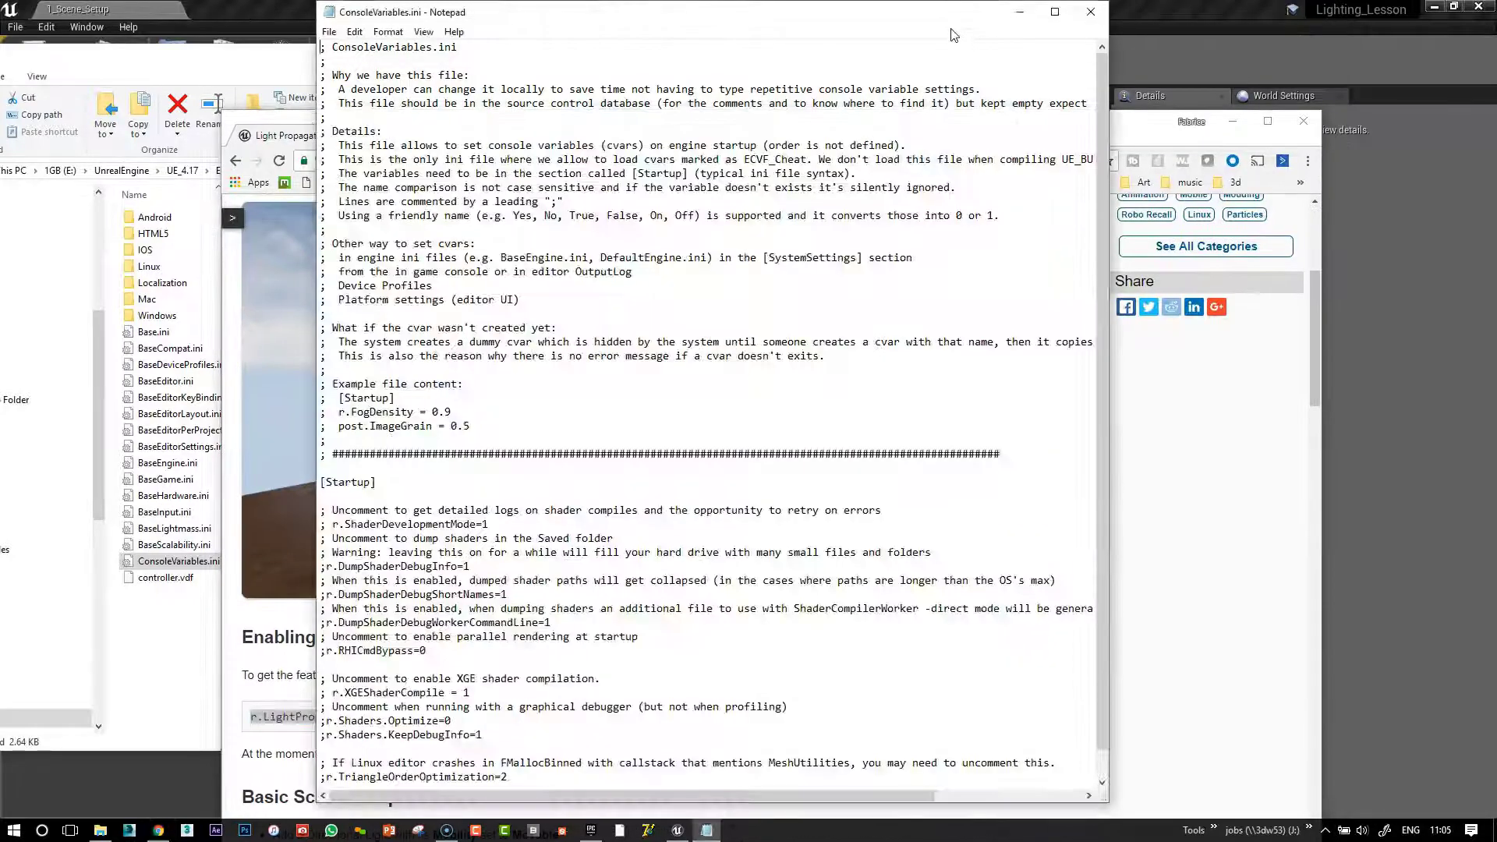
drag(1102, 173, 1101, 209)
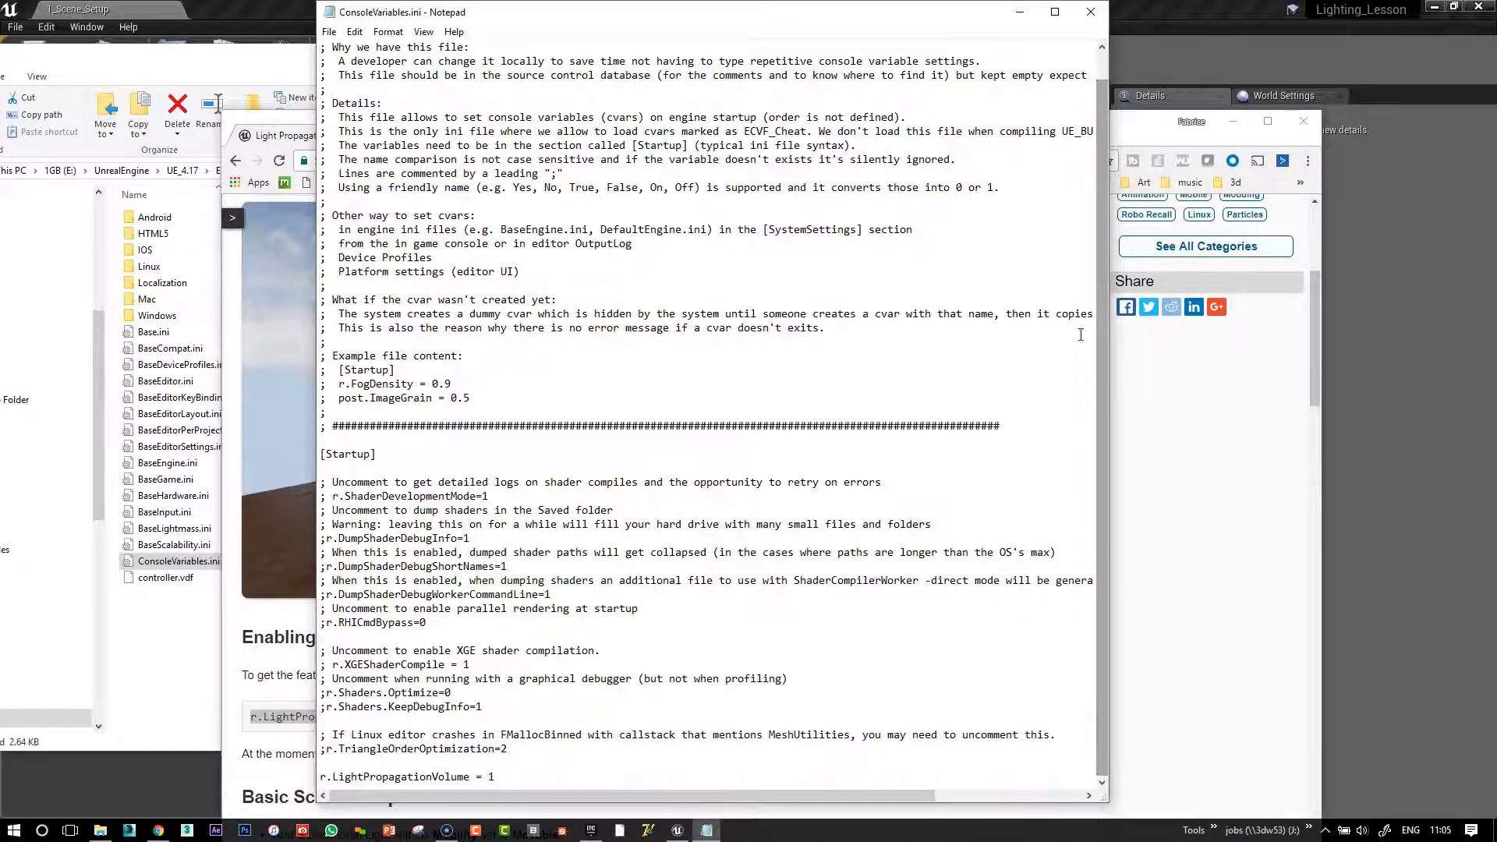
drag(450, 772, 319, 776)
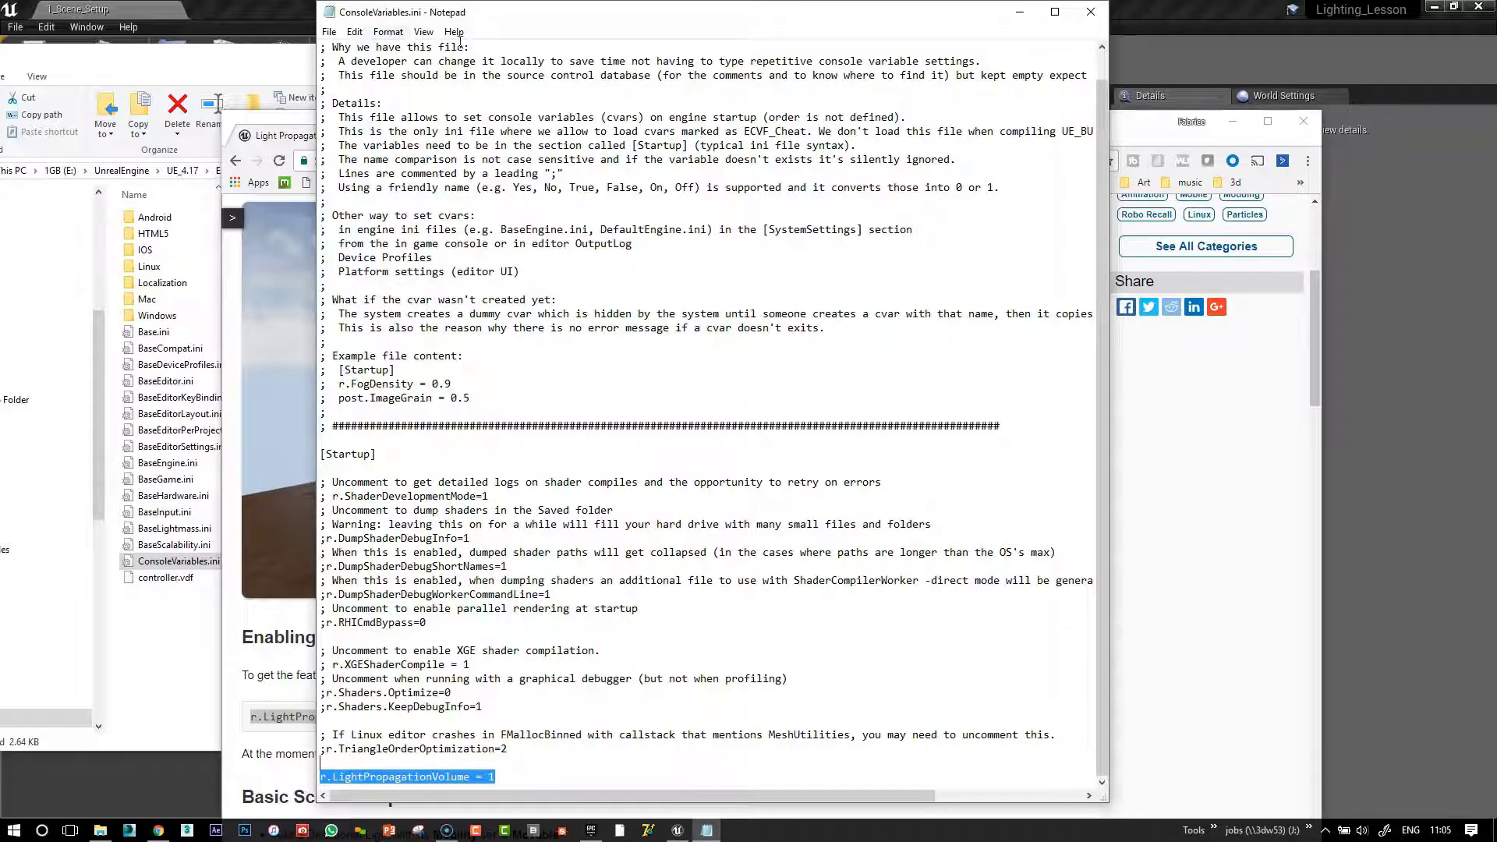
click(331, 32)
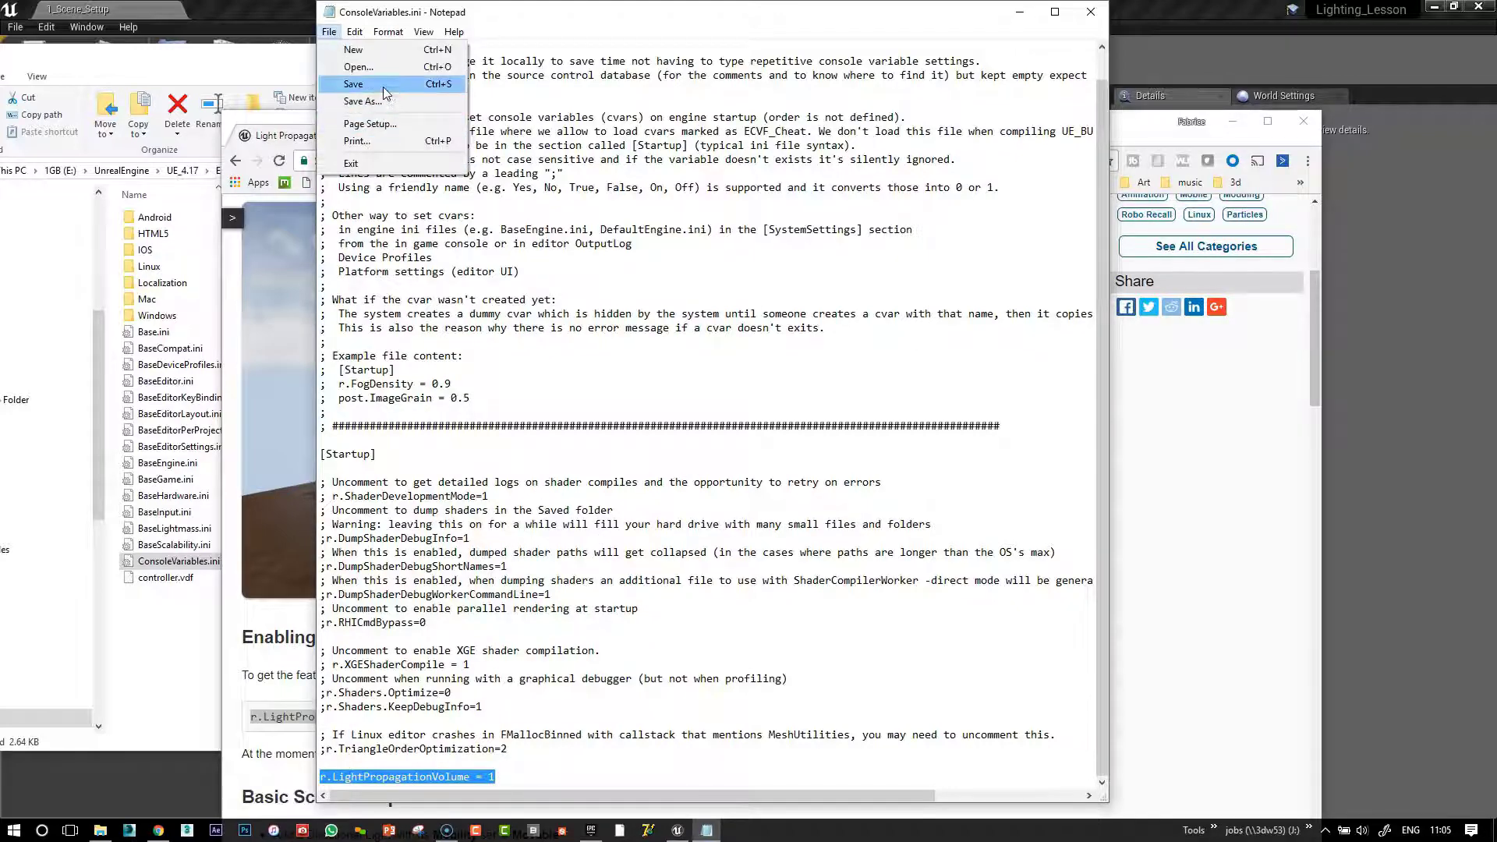
click(384, 85)
click(1091, 12)
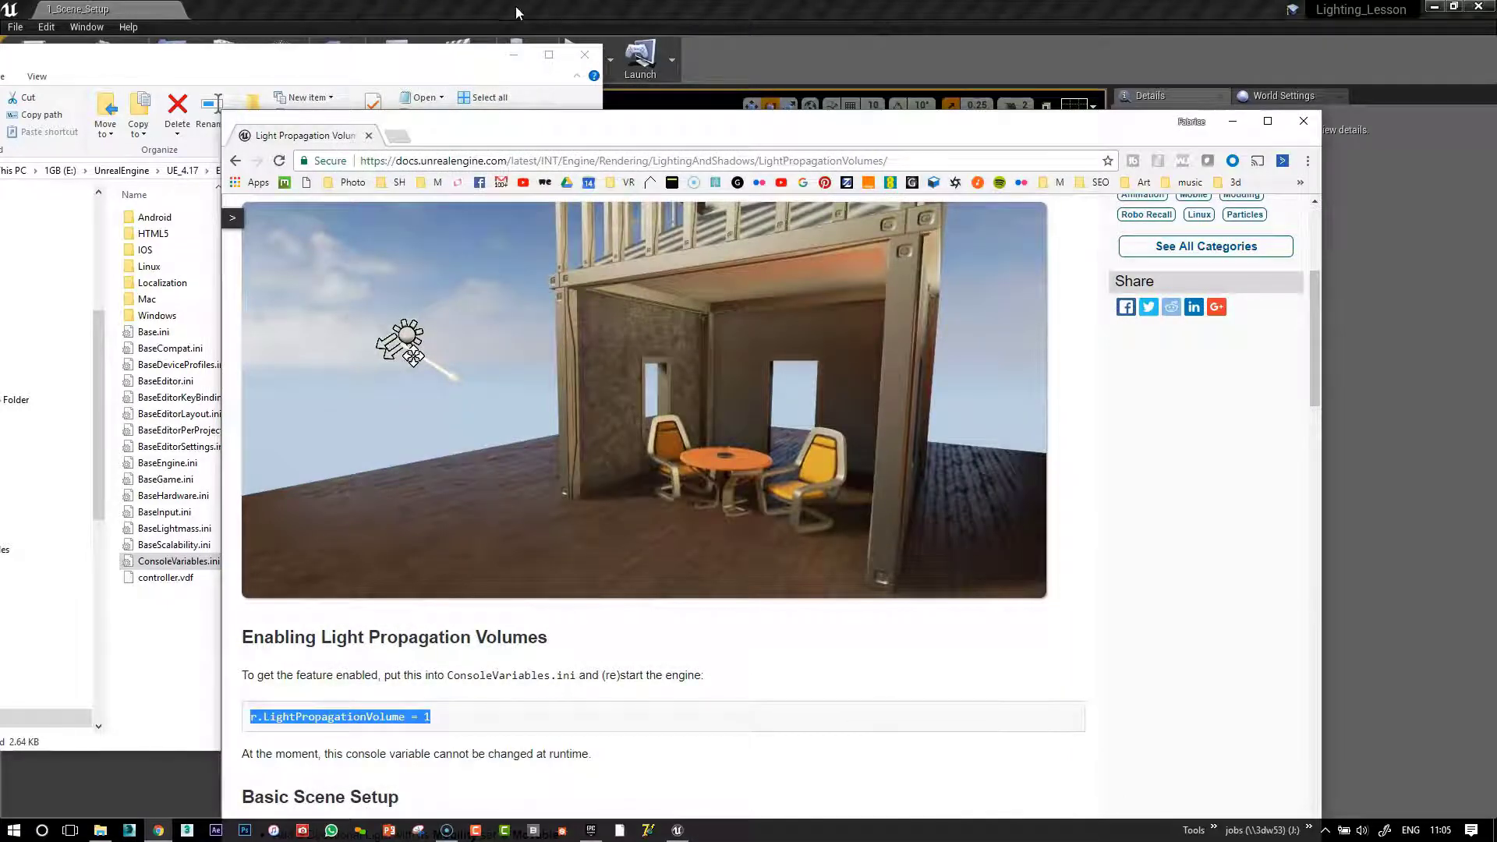
- Switch back to Unreal Editor and place a Directional Light in the room between the table and the armchair
click(33, 791)
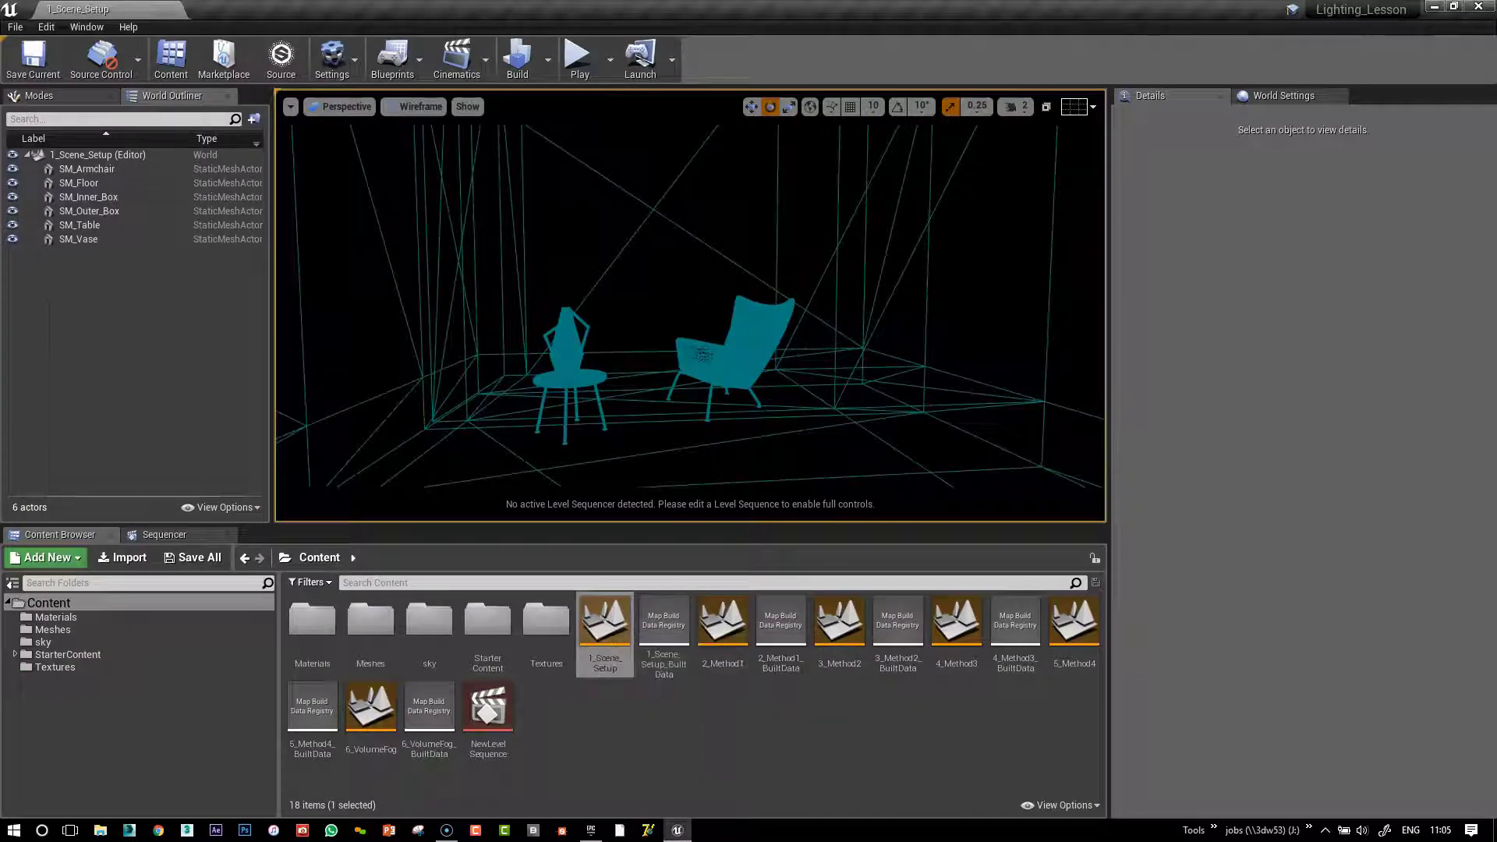
right_drag(844, 343, 843, 343)
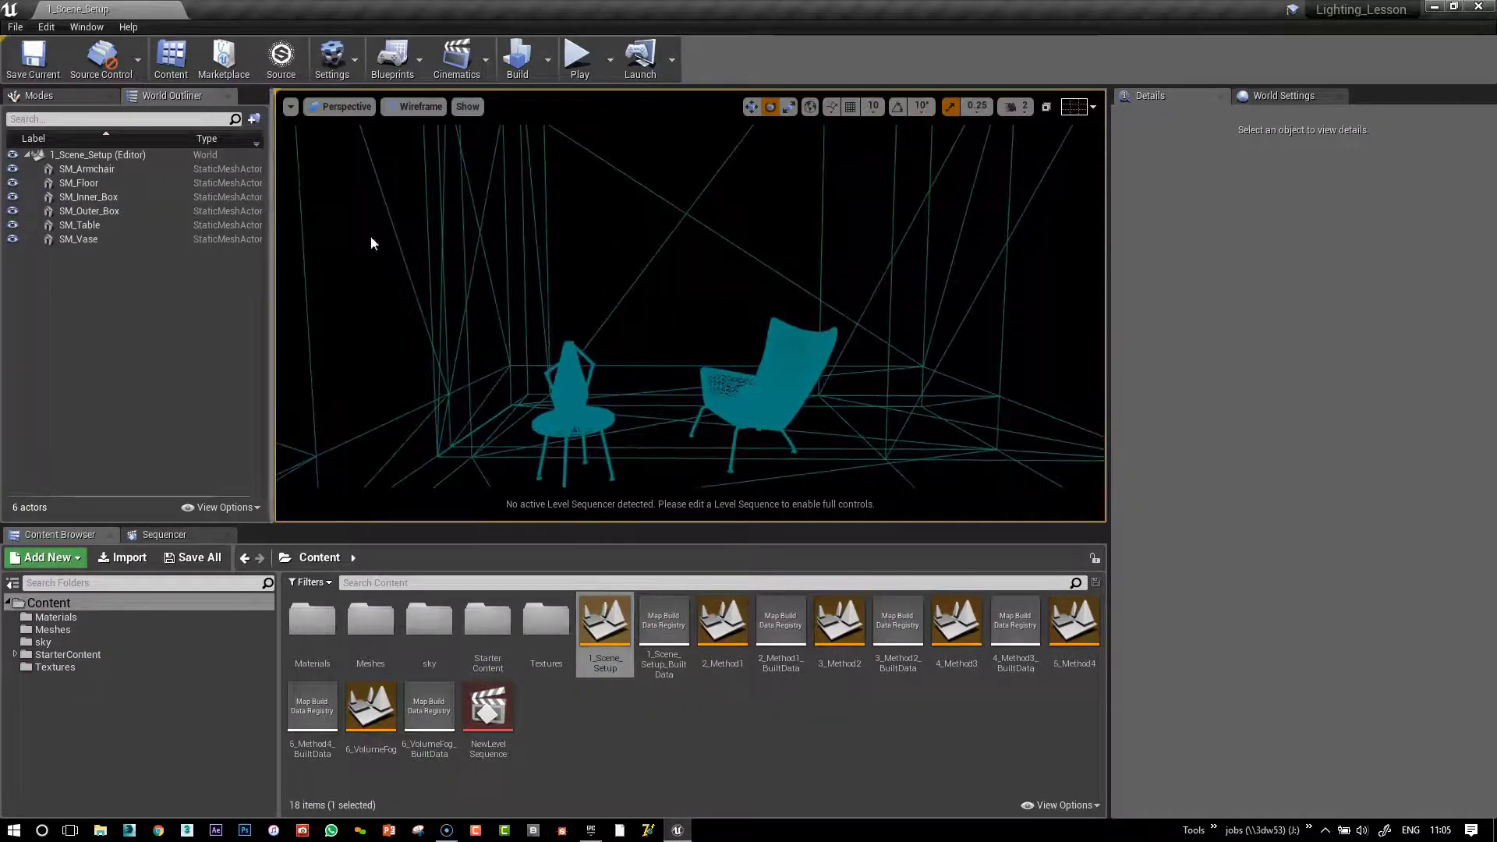
click(56, 100)
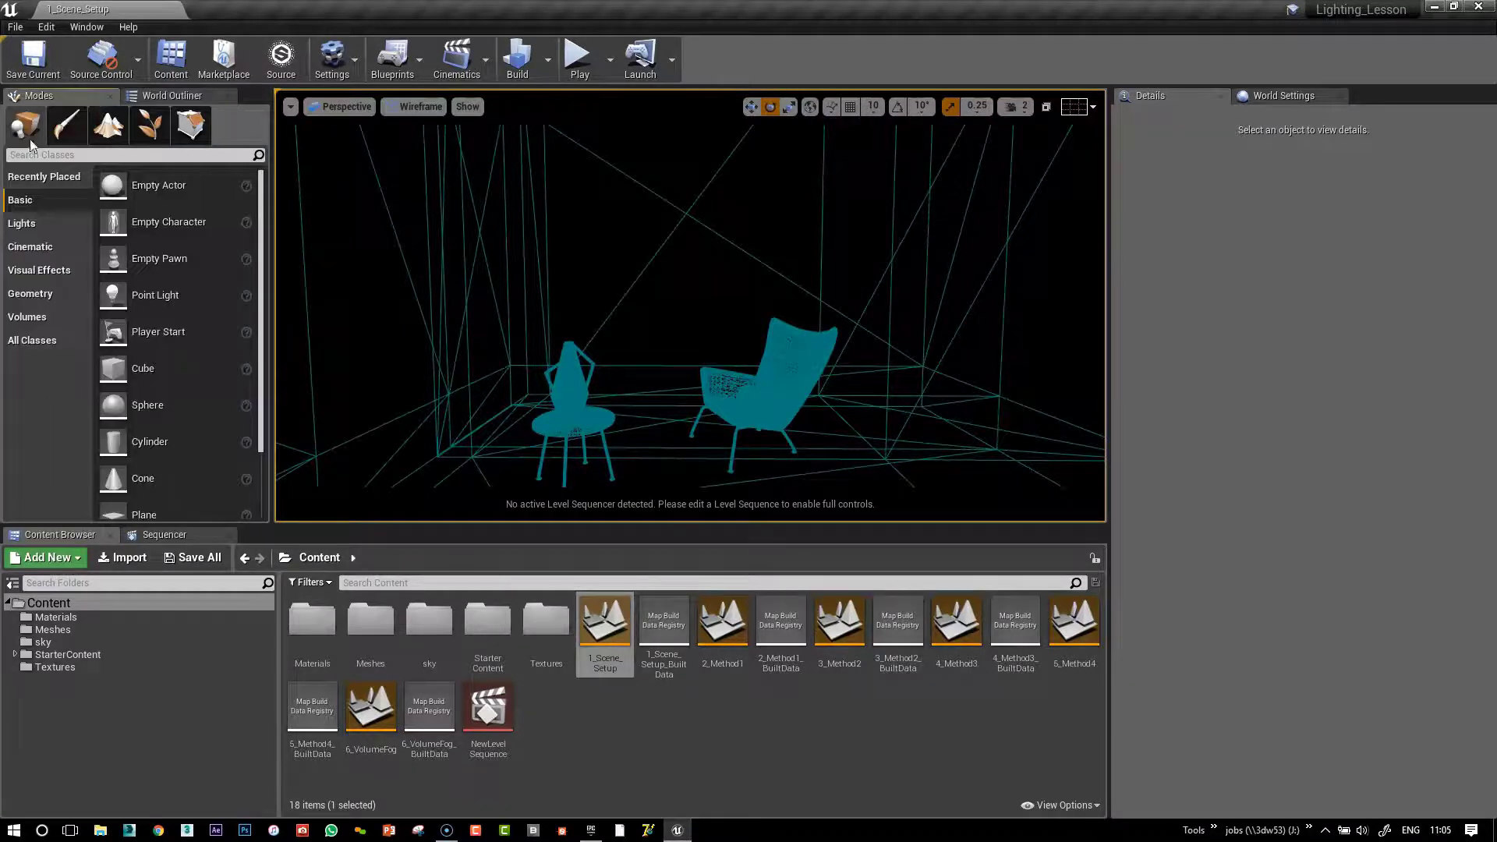
click(22, 223)
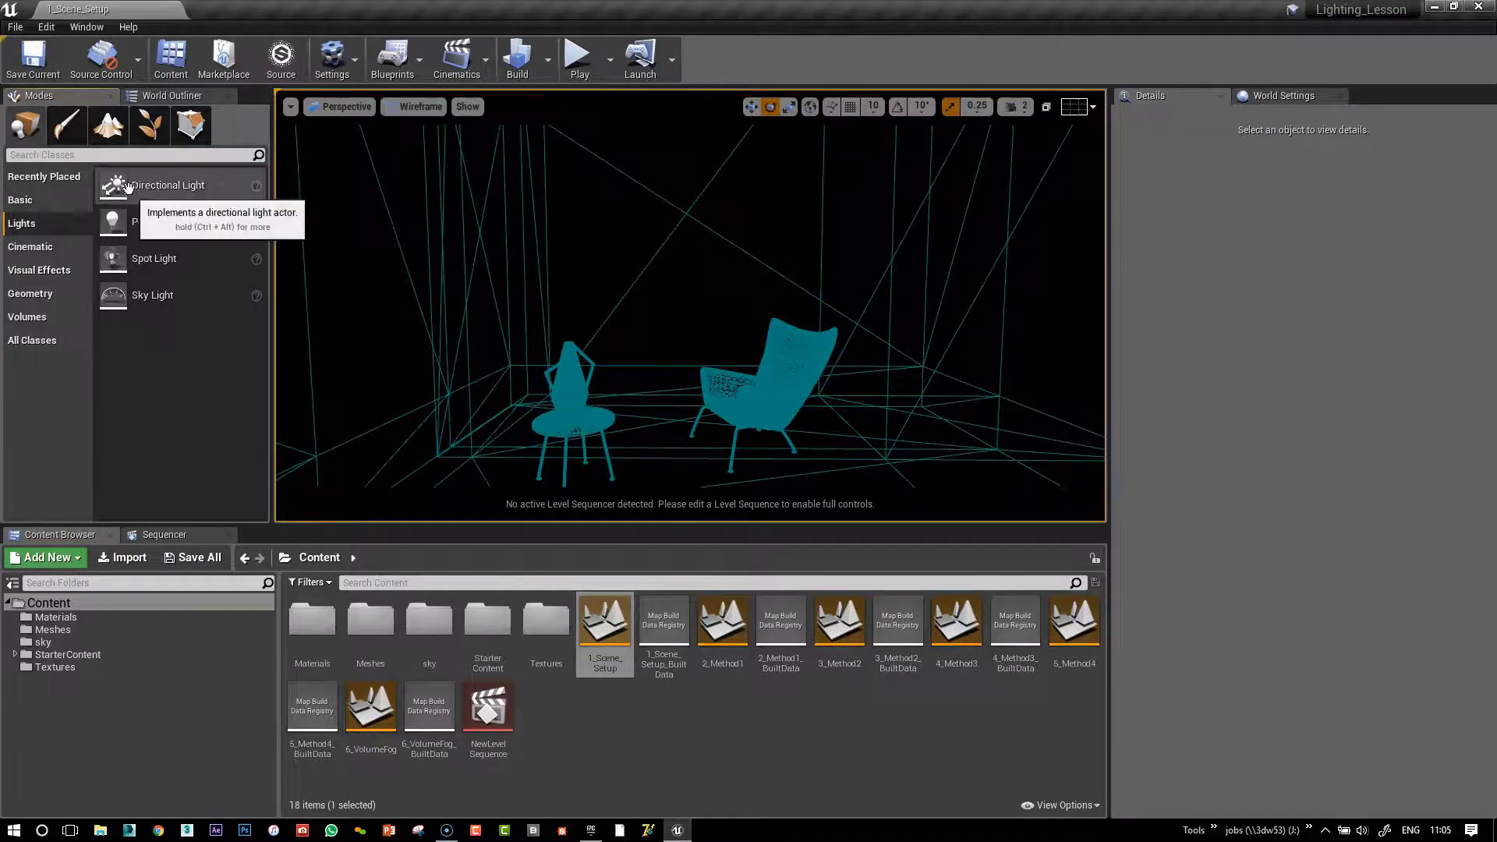
drag(115, 178, 668, 340)
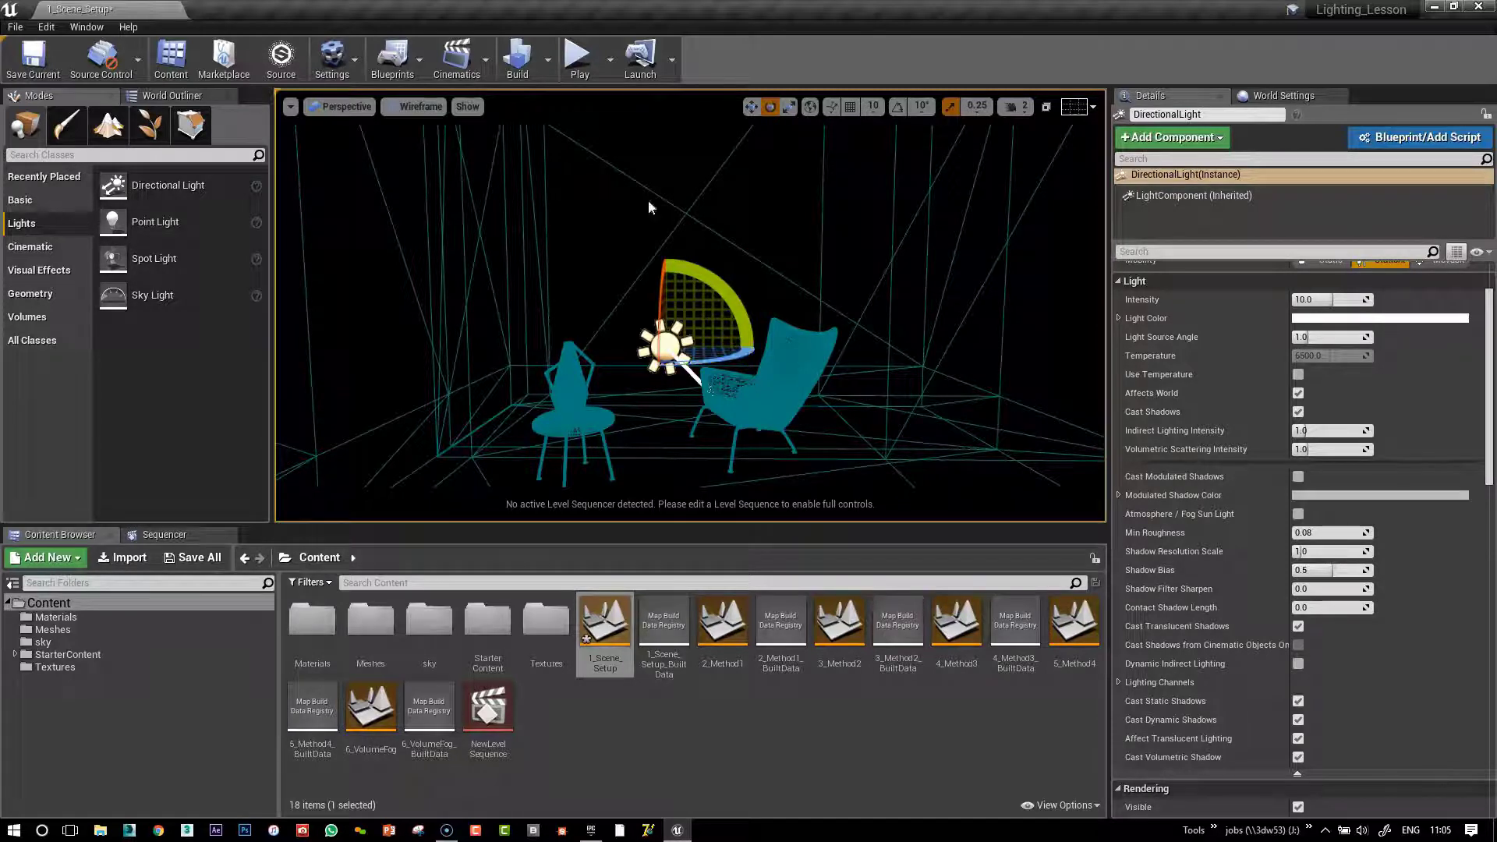
- Show the viewport in Lit mode and rotate the directional light to about -22° on Y and -174° on Z
click(417, 107)
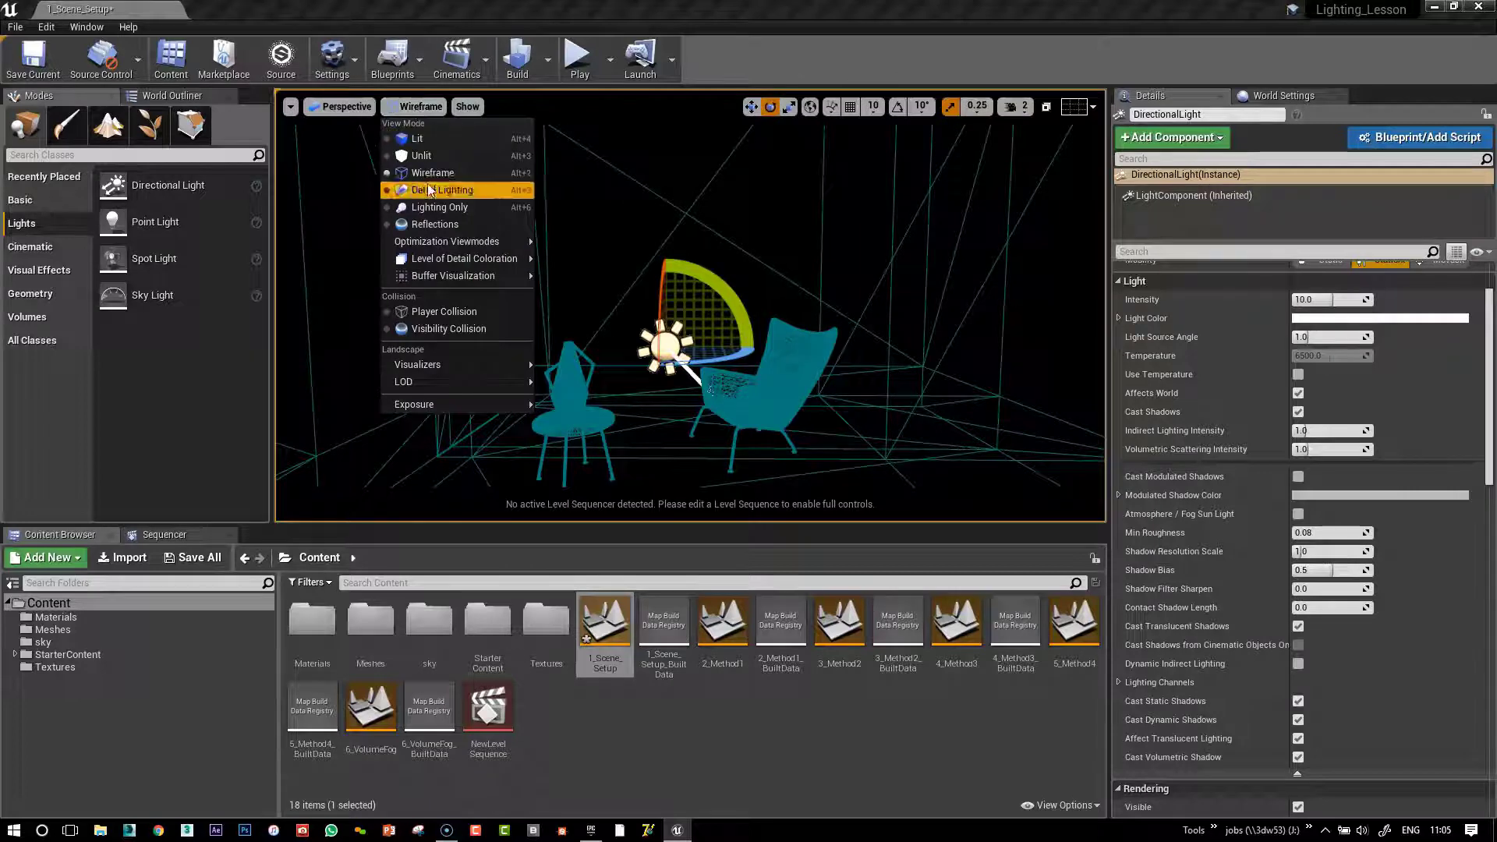
click(431, 139)
drag(709, 347, 612, 380)
drag(741, 319, 745, 361)
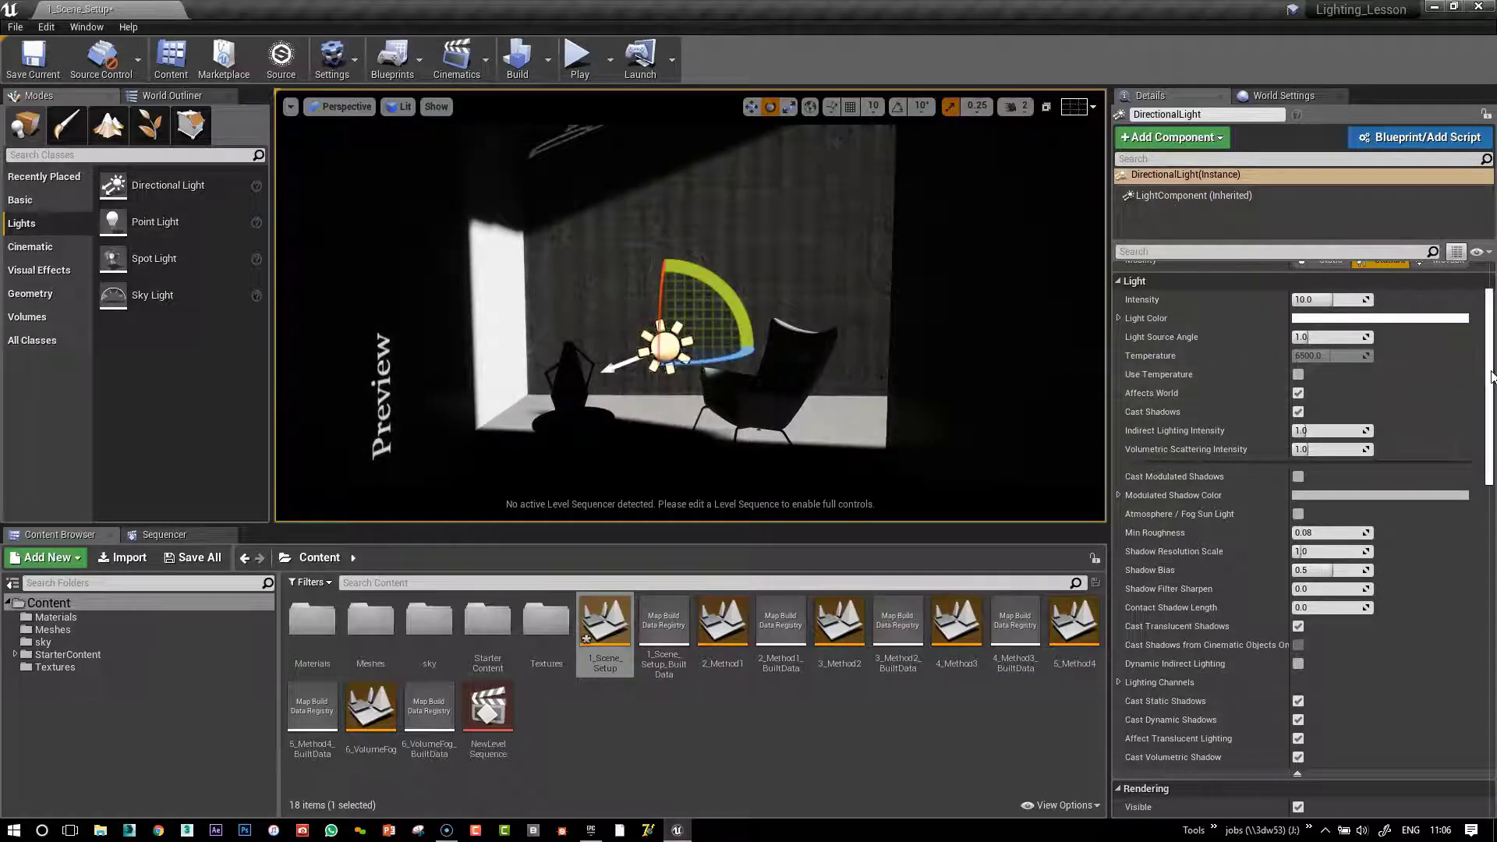
- Set the directional light's mobility to Movable and rotate it to about -162° on Z to light the back wall
scroll(1485, 380, up, 2)
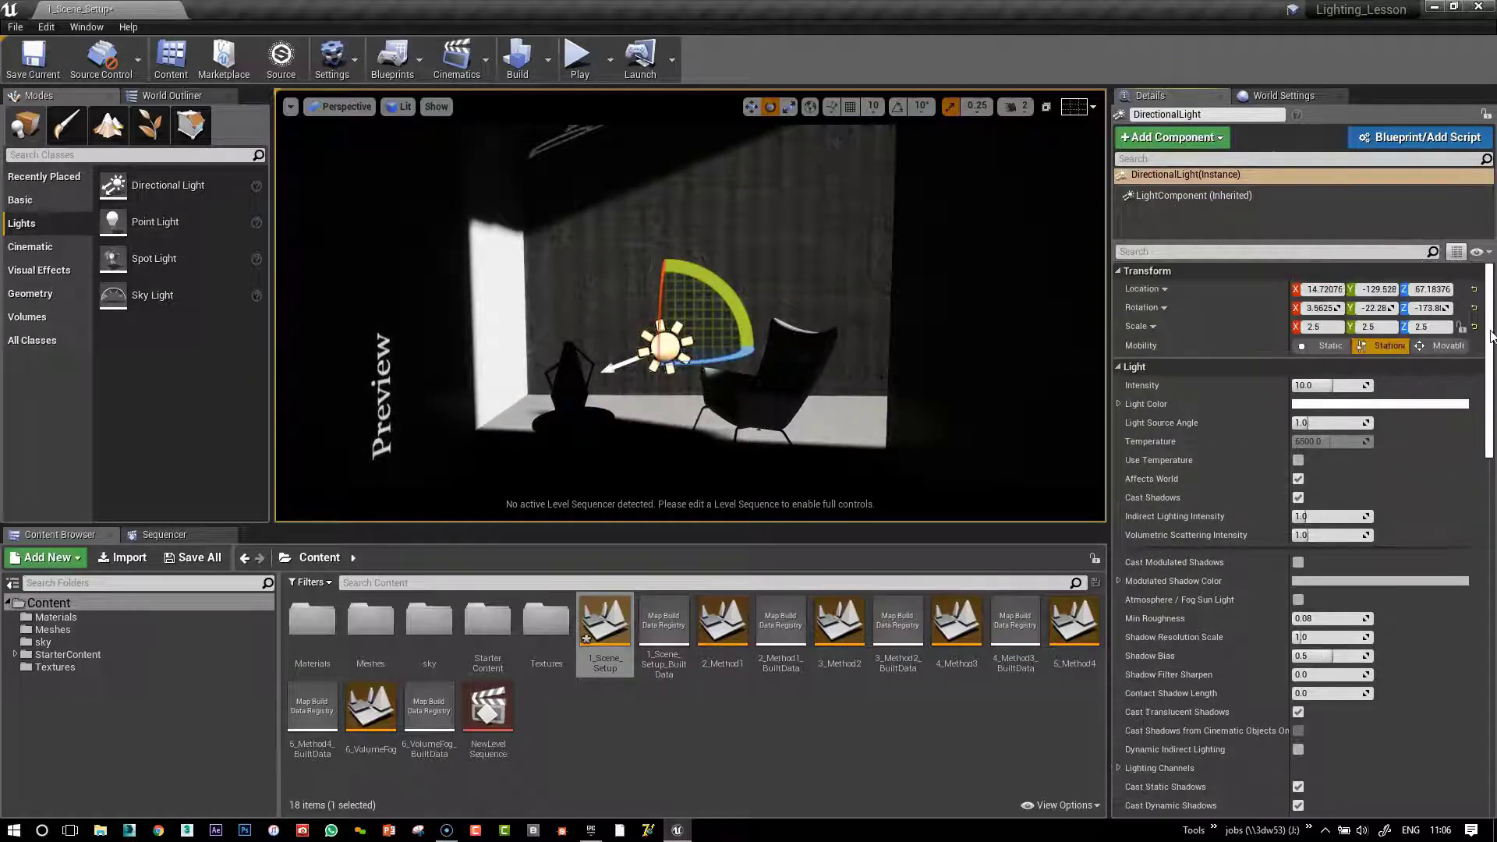
click(1440, 346)
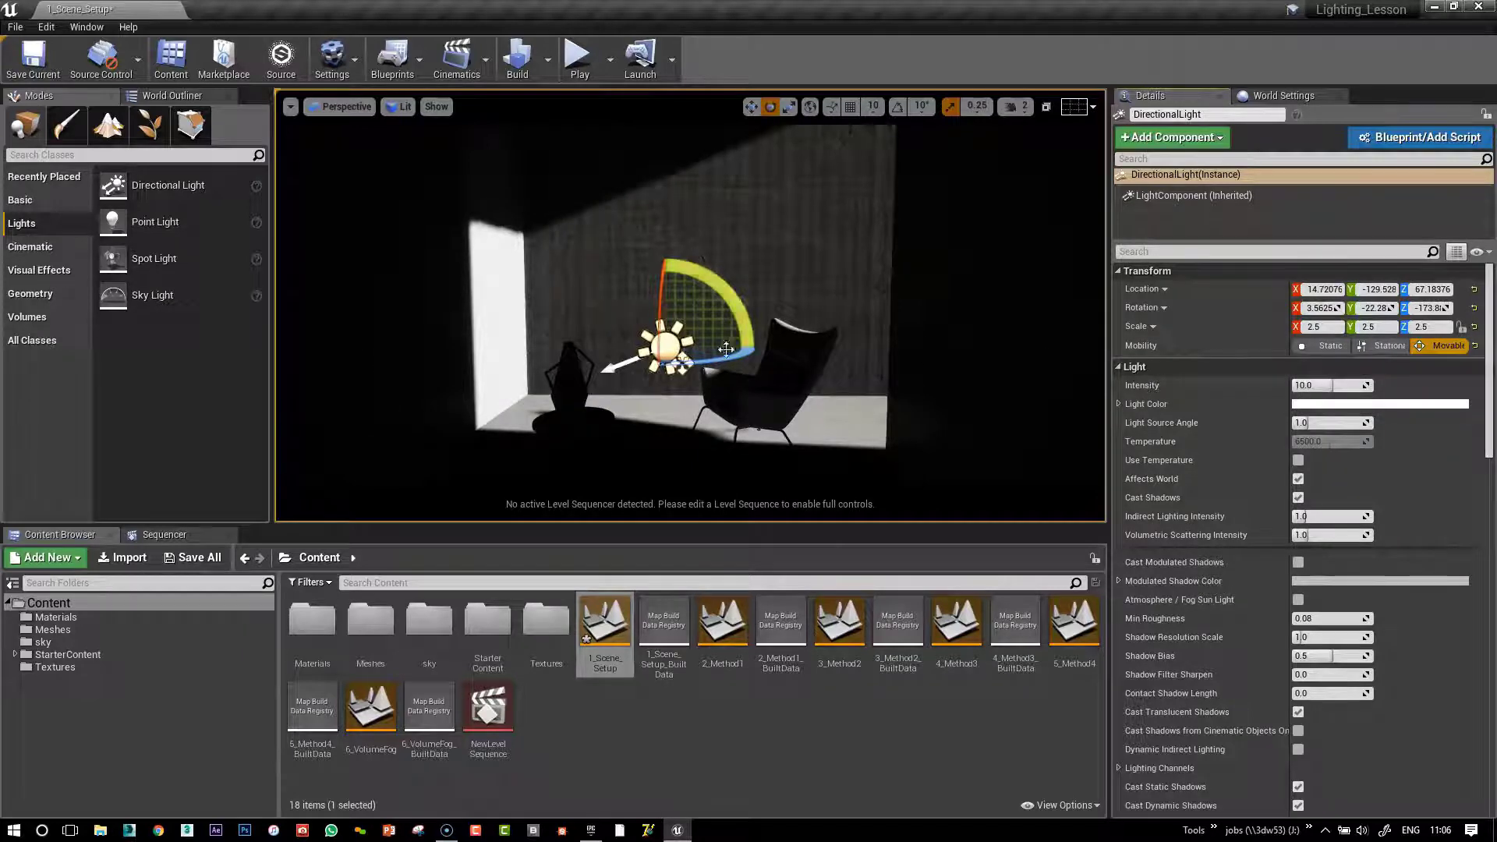
drag(723, 348, 748, 351)
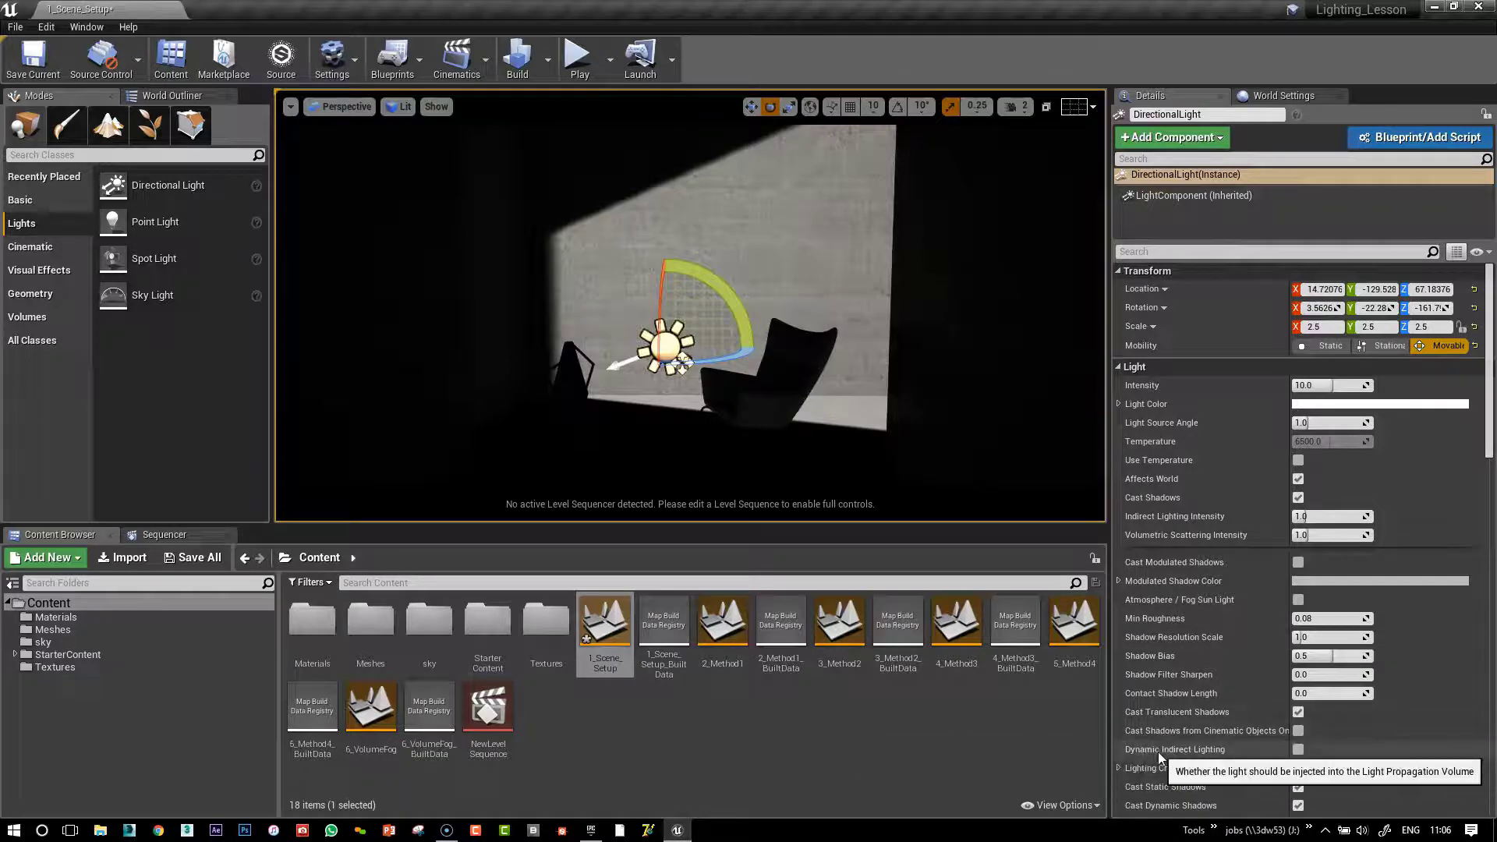
- Enable Dynamic Indirect Lighting on the directional light and enlarge the viewport by shrinking the Content Browser
click(1297, 751)
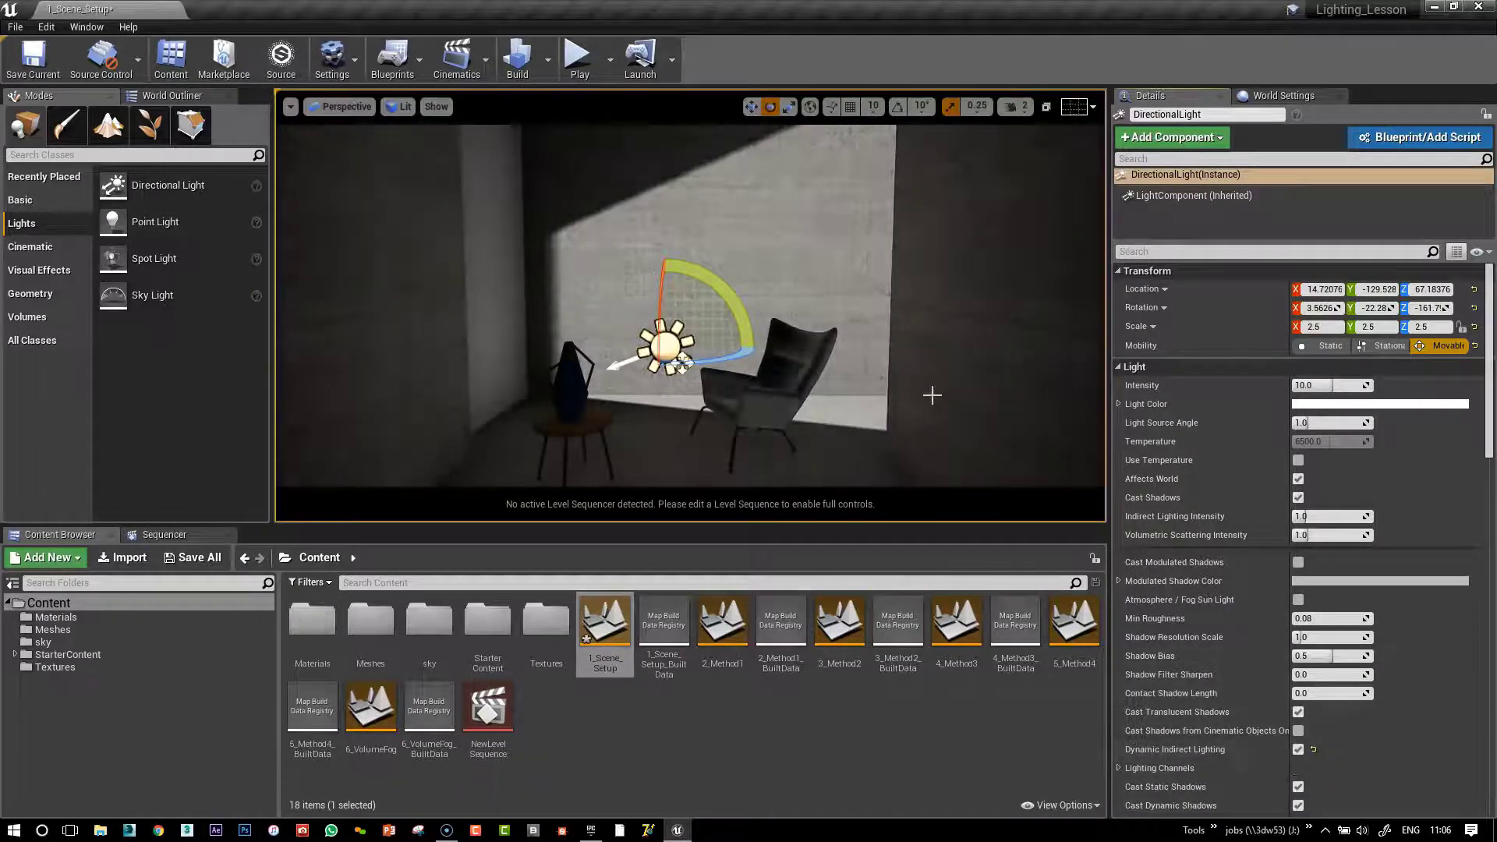
right_drag(905, 419, 905, 409)
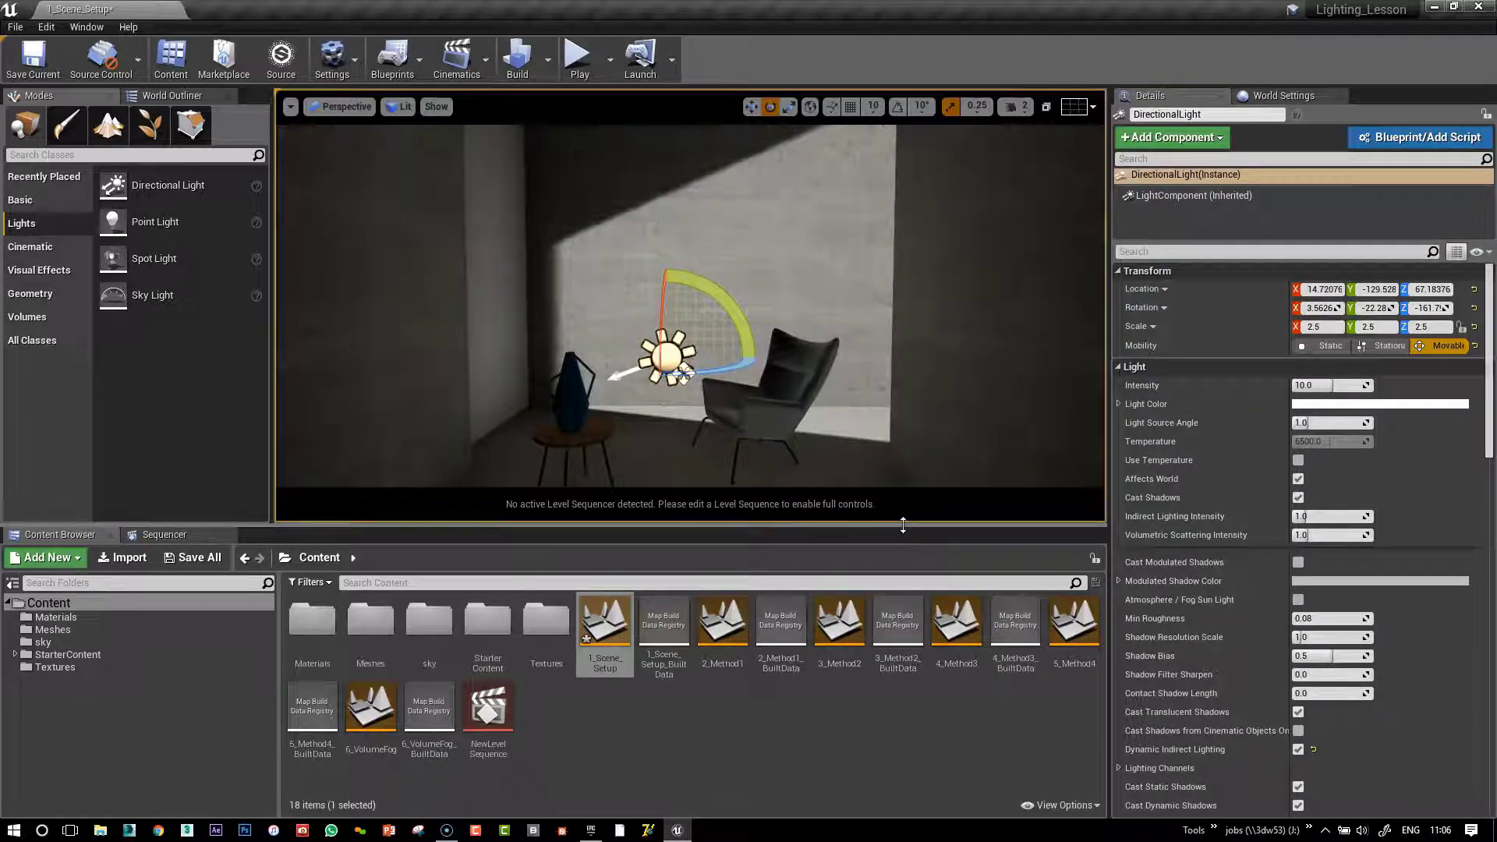
drag(903, 525, 909, 715)
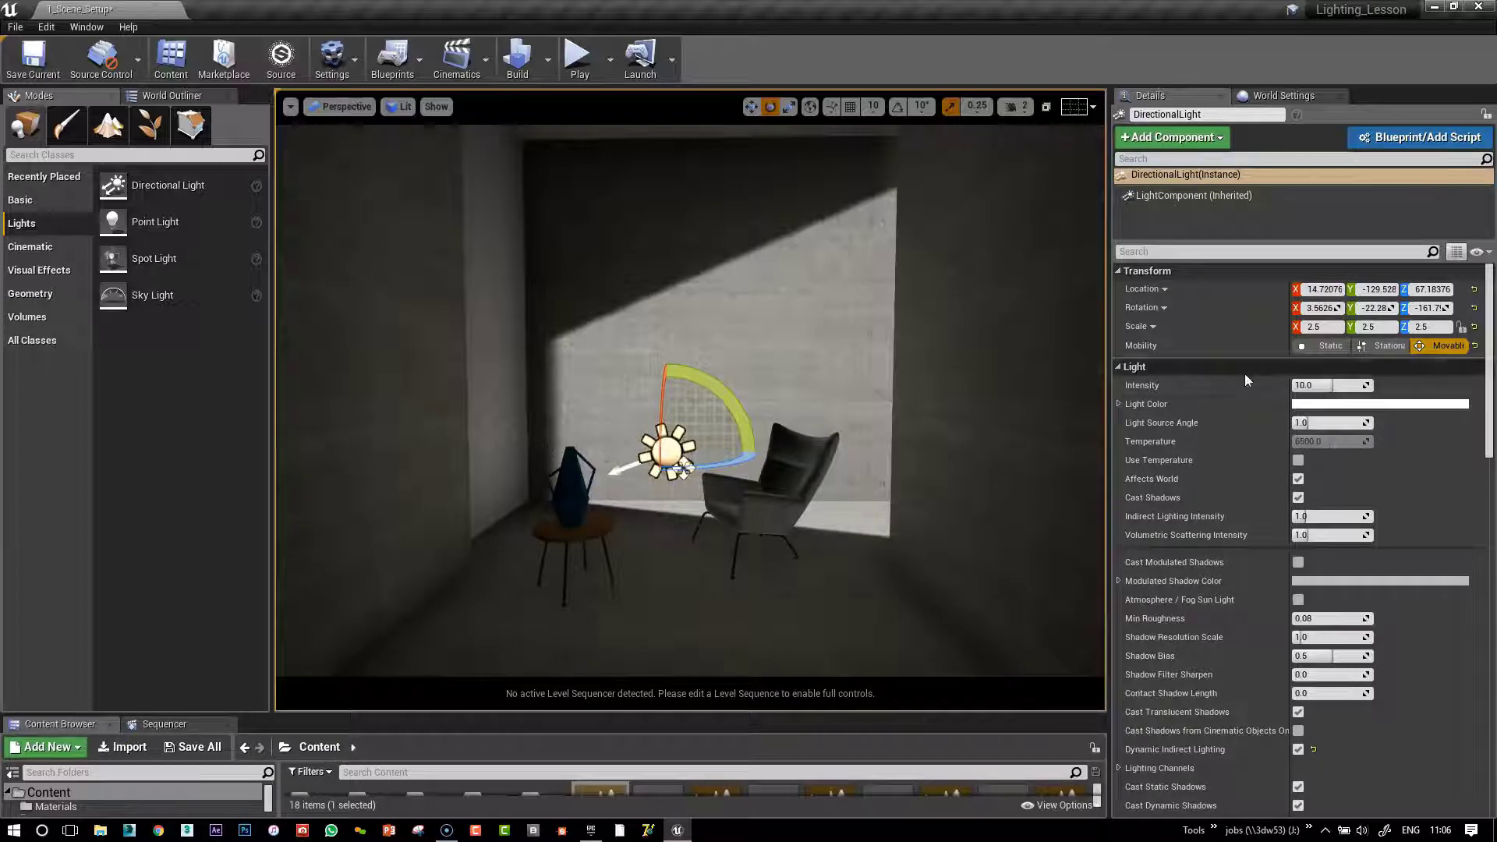
- Set the directional light's intensity to 20
click(1326, 386)
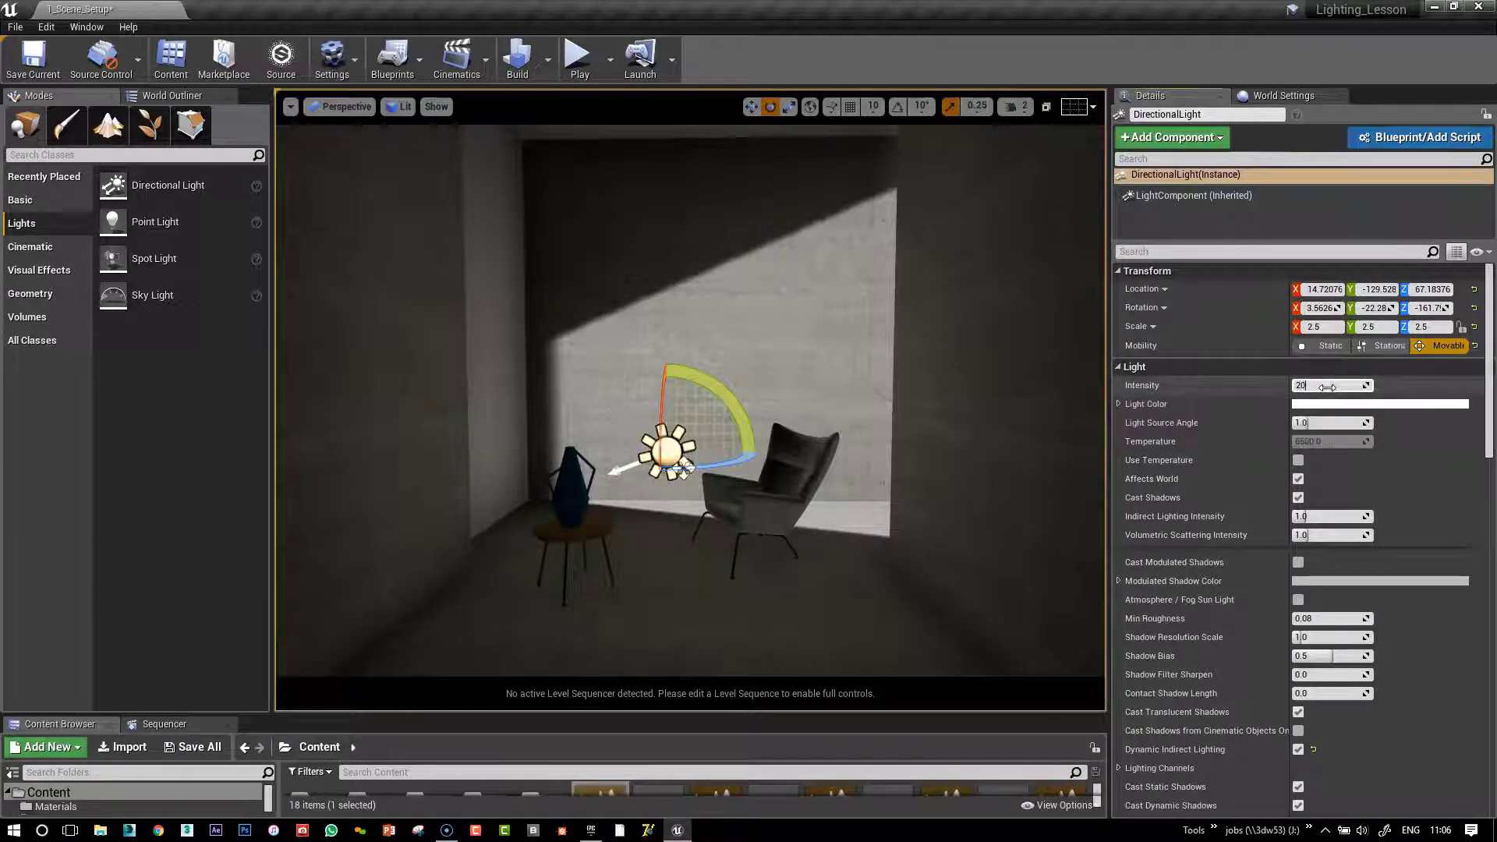
key(Return)
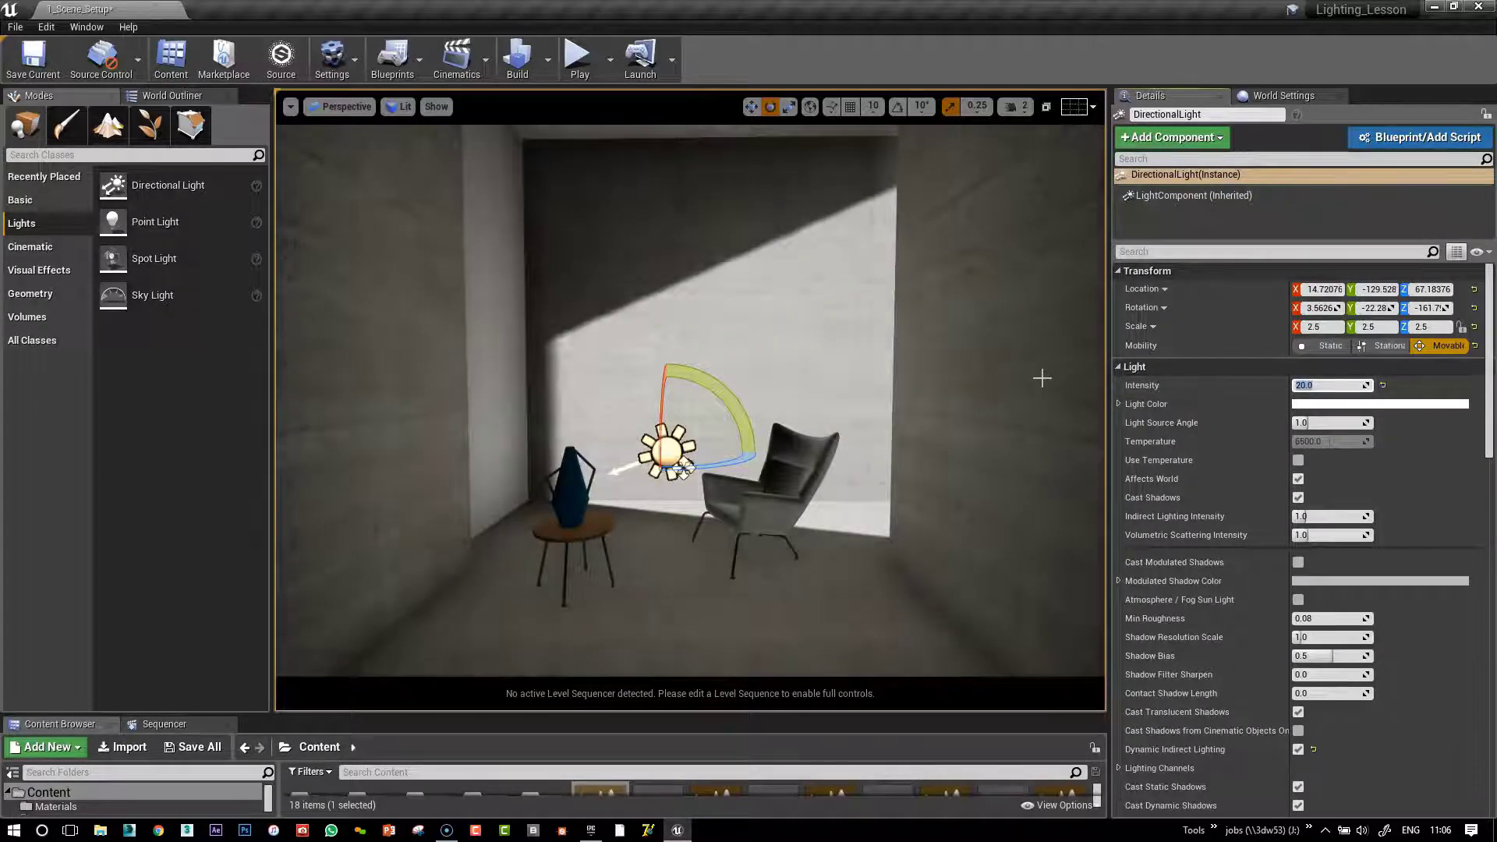
mouse_move(994, 384)
right_down()
mouse_move(987, 371)
mouse_move(1022, 396)
right_up()
- Rotate the directional light to about 2° on X, -27° on Y and -158° on Z, checking the bounced light in the room
mouse_move(705, 460)
mouse_down()
mouse_move(744, 459)
mouse_move(650, 469)
mouse_move(687, 462)
mouse_up()
right_drag(768, 411, 772, 343)
drag(777, 527, 803, 624)
right_drag(786, 321, 787, 477)
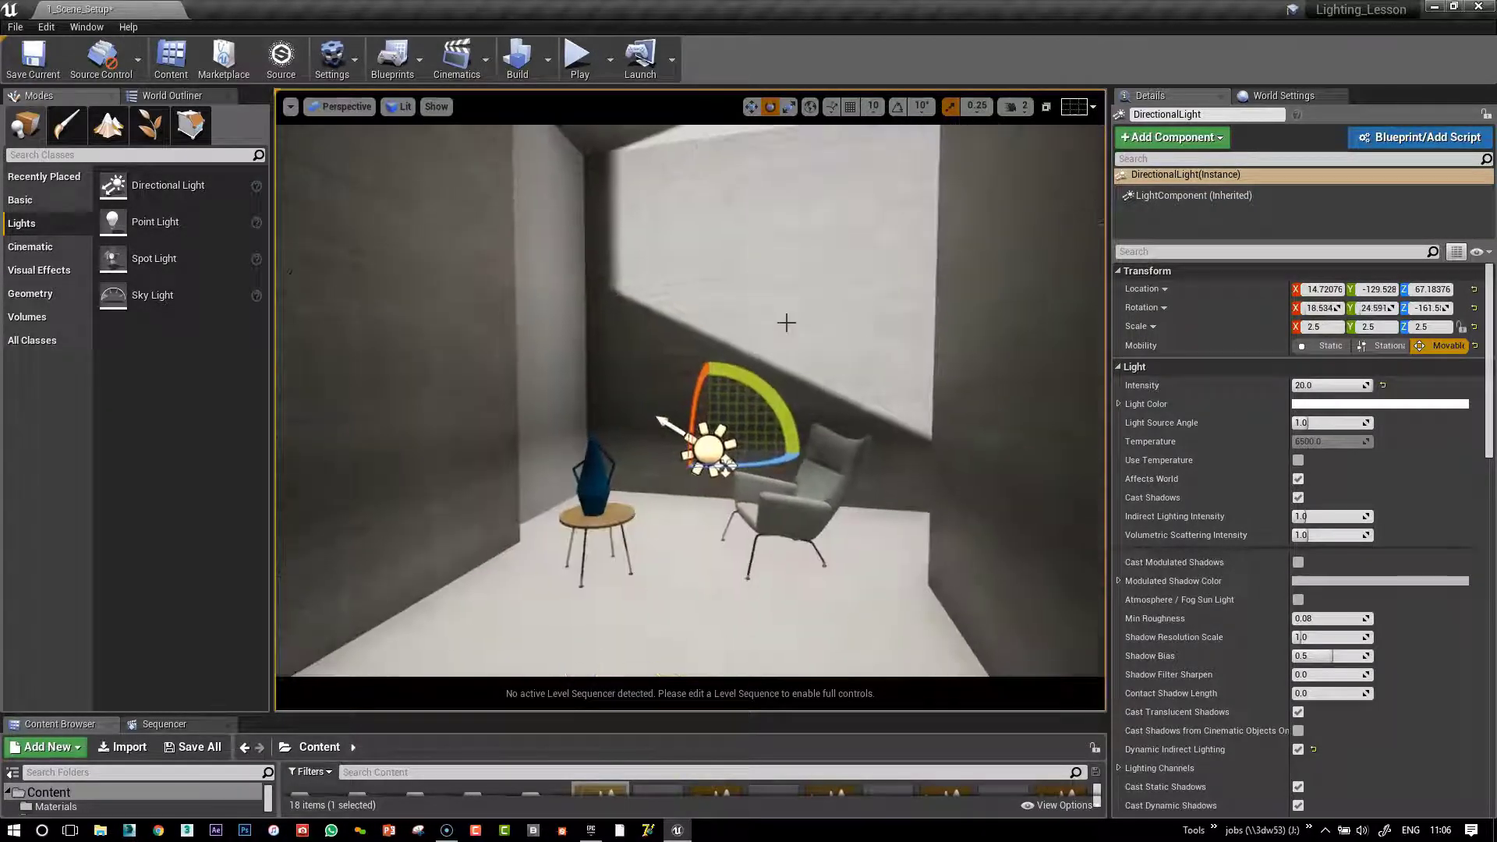
mouse_move(798, 466)
mouse_down()
mouse_move(805, 495)
mouse_move(791, 434)
mouse_move(775, 461)
mouse_up()
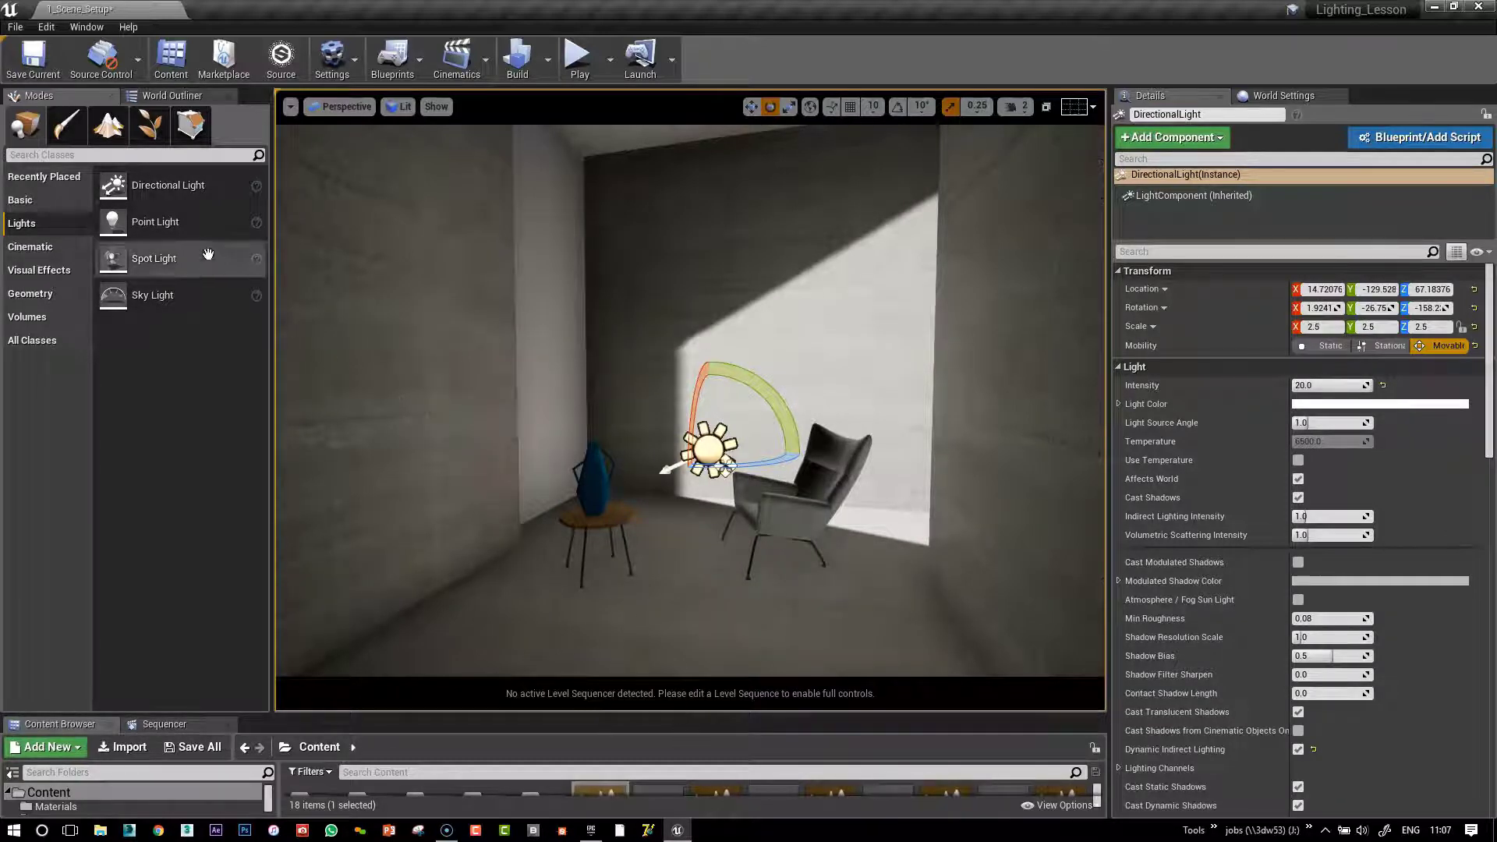
- Place a Post Process Volume in the room and set it to Unbound
click(147, 157)
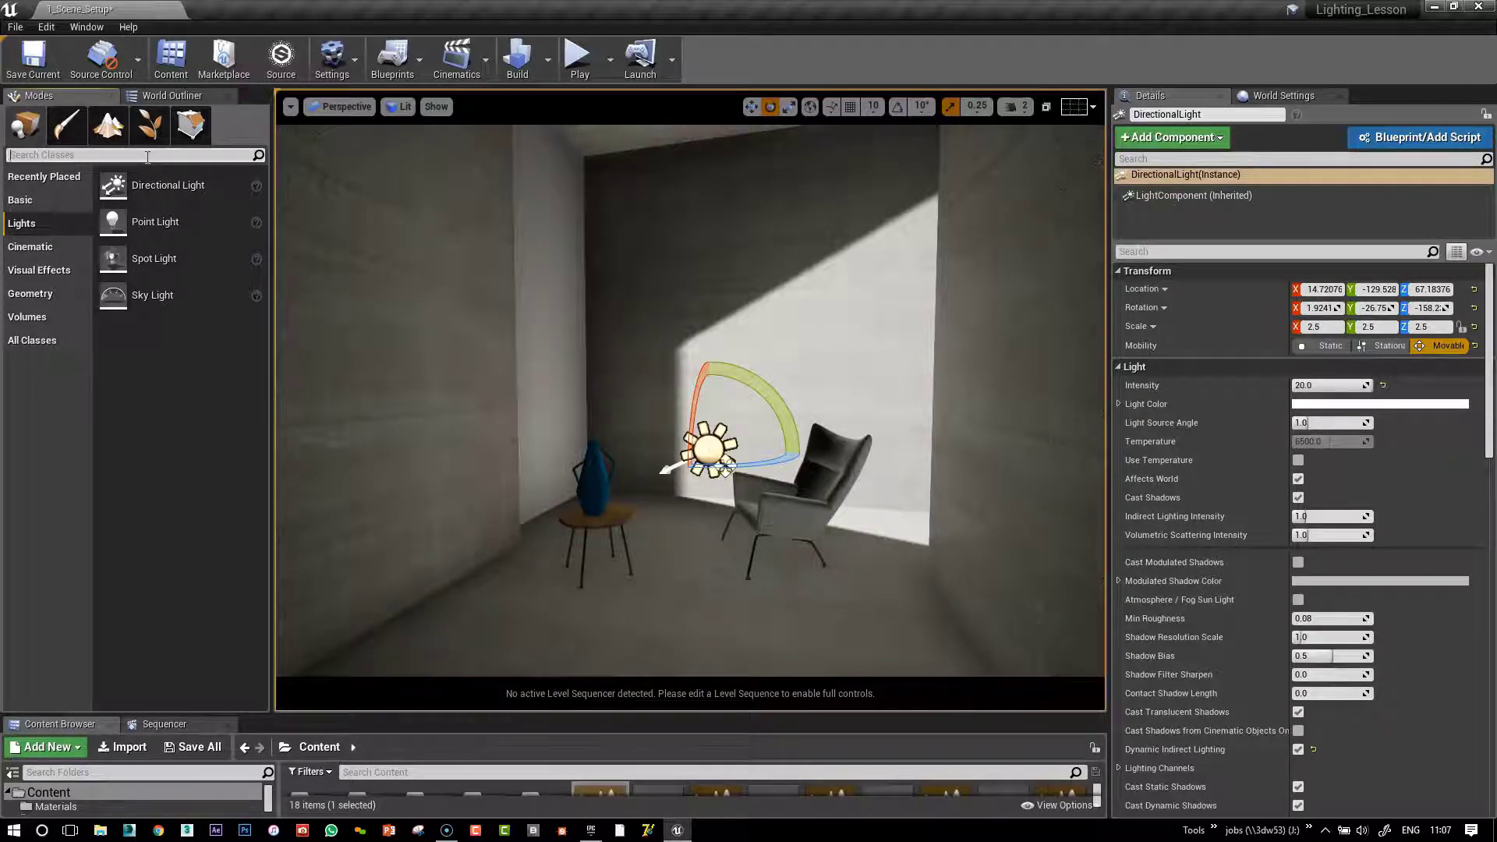
text(post)
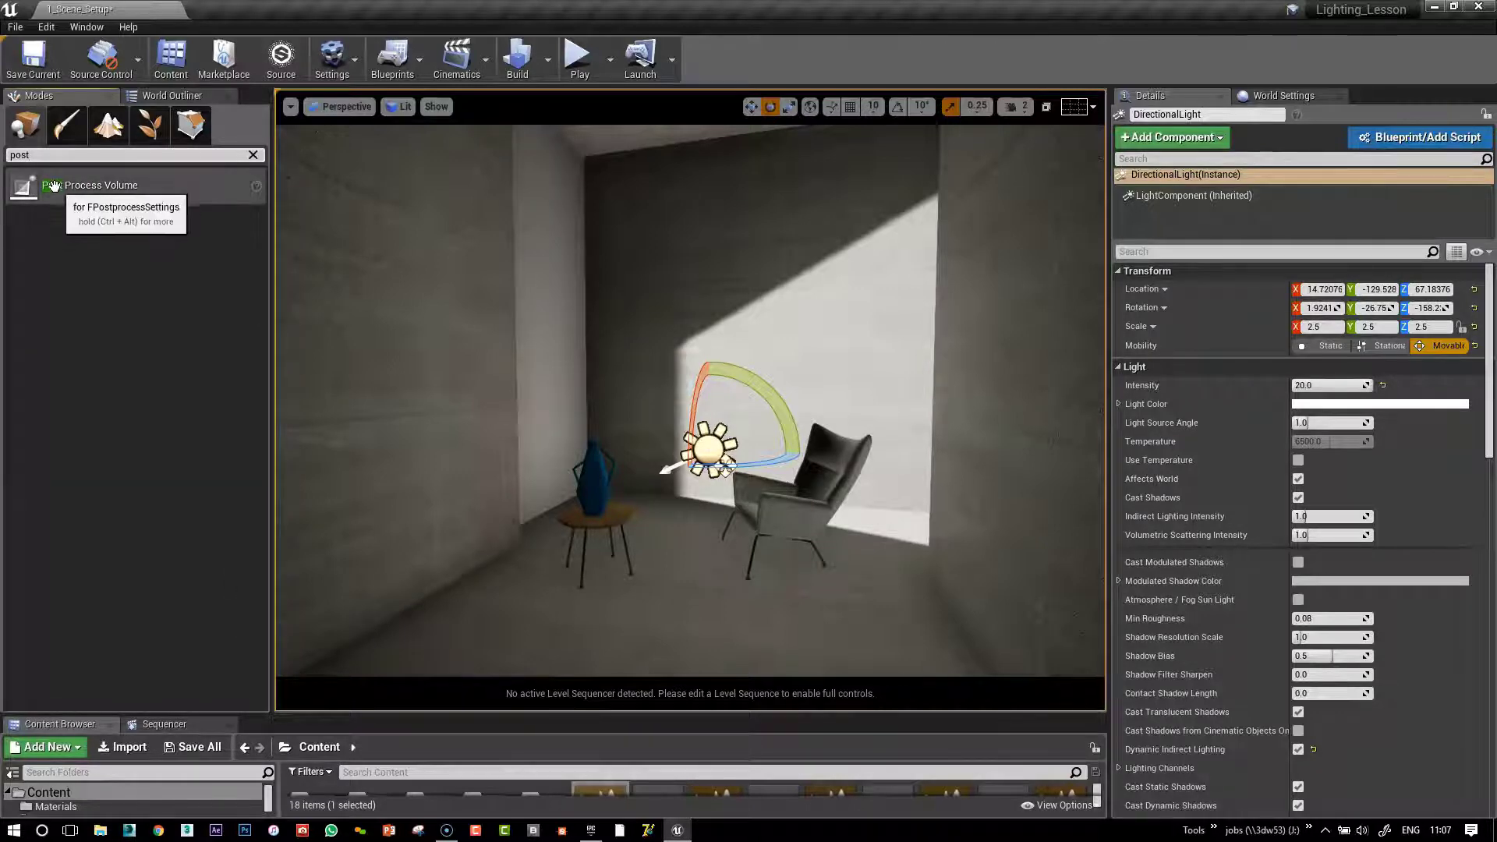
drag(53, 185, 543, 447)
drag(696, 519, 705, 559)
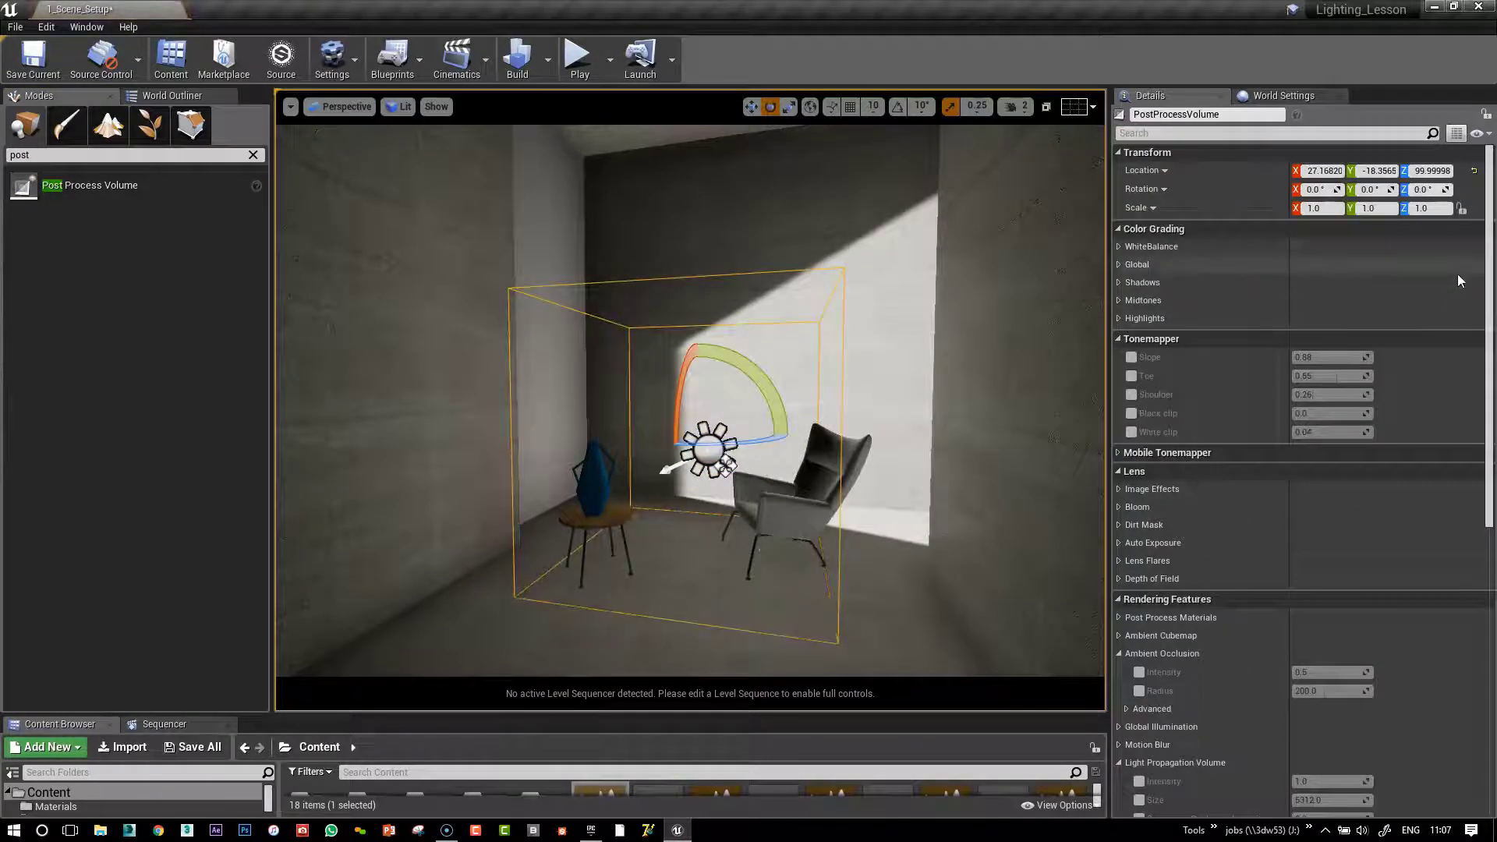
drag(1488, 258, 1477, 568)
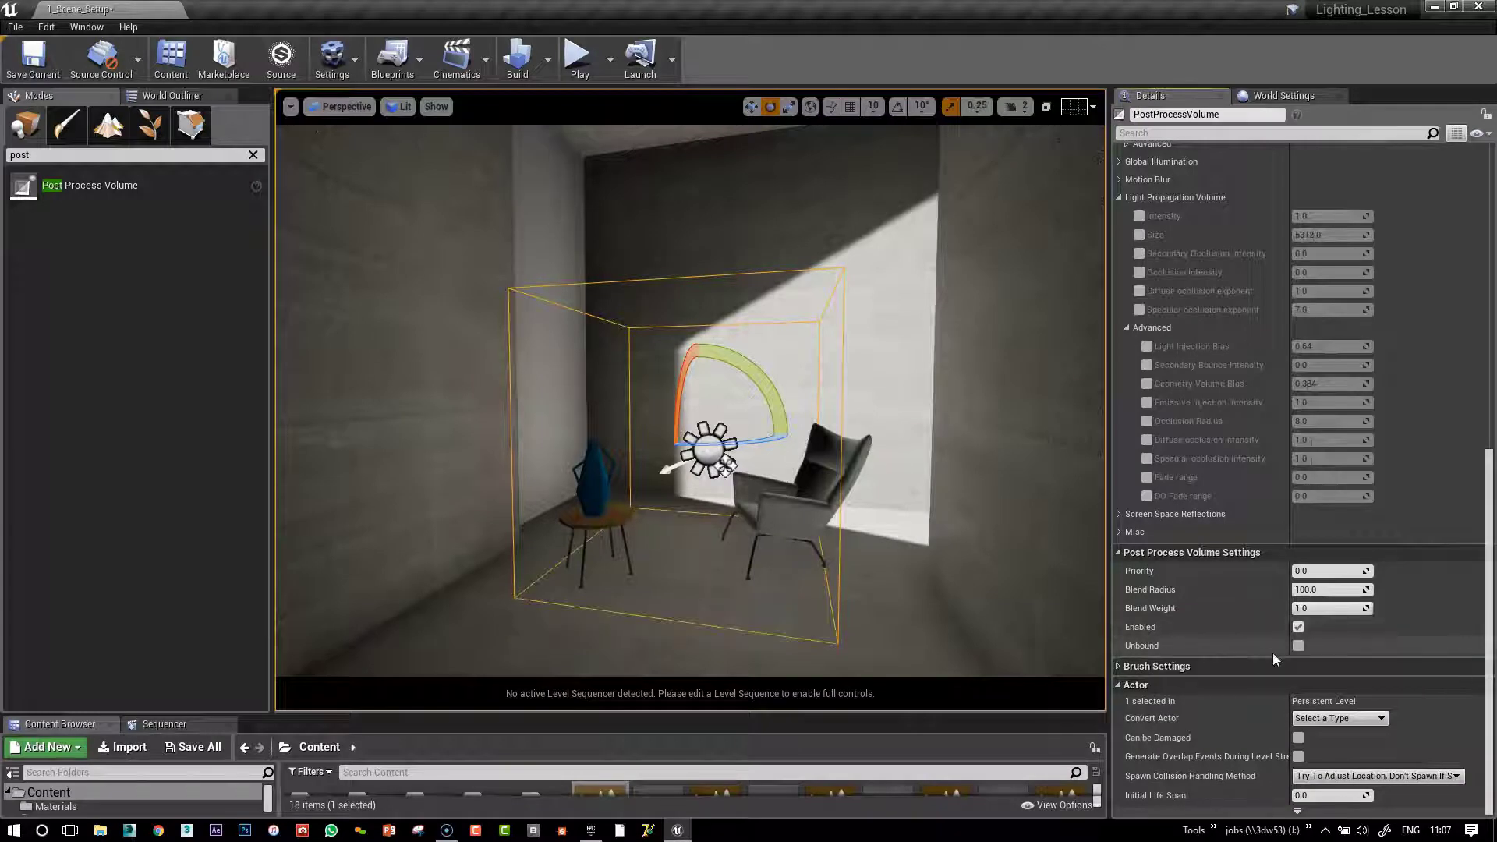
click(1297, 645)
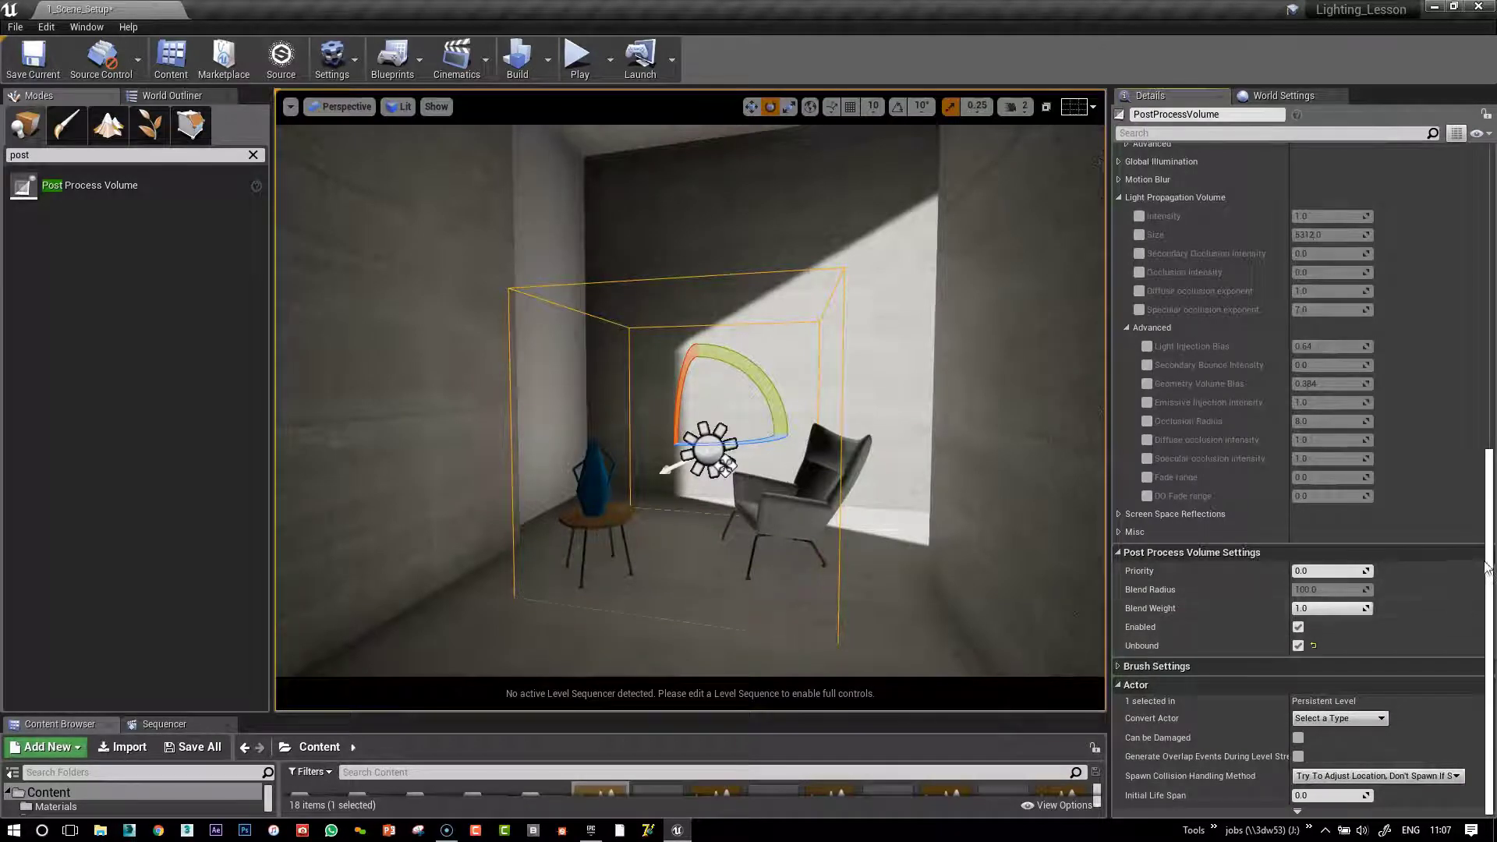
- Enable the Light Propagation Volume Size override on the post process volume and set it to 2000
drag(1487, 562, 1489, 407)
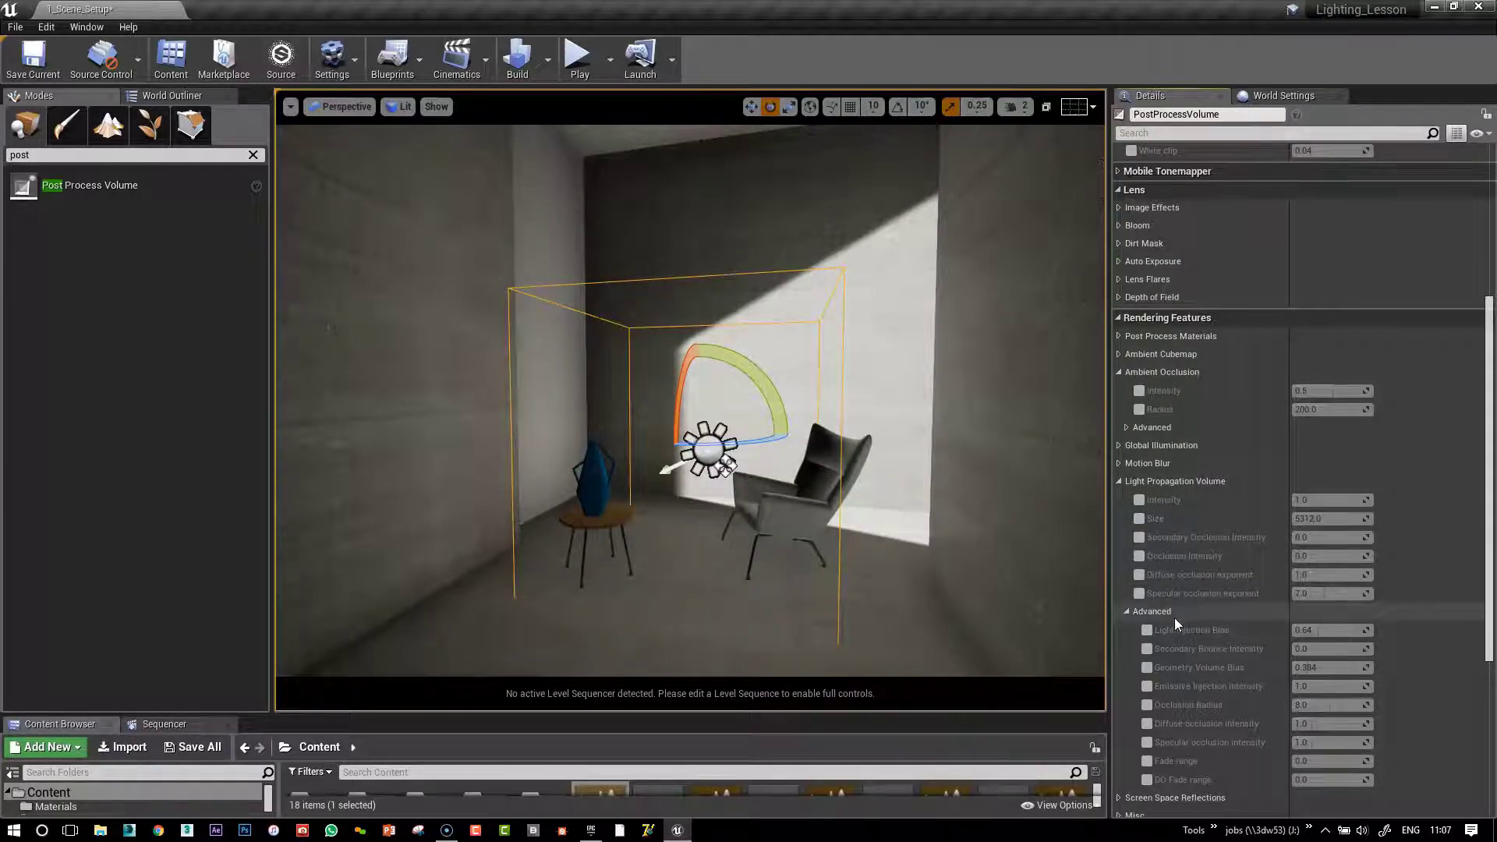
right_drag(966, 483, 947, 328)
right_drag(1002, 531, 1002, 554)
click(1138, 518)
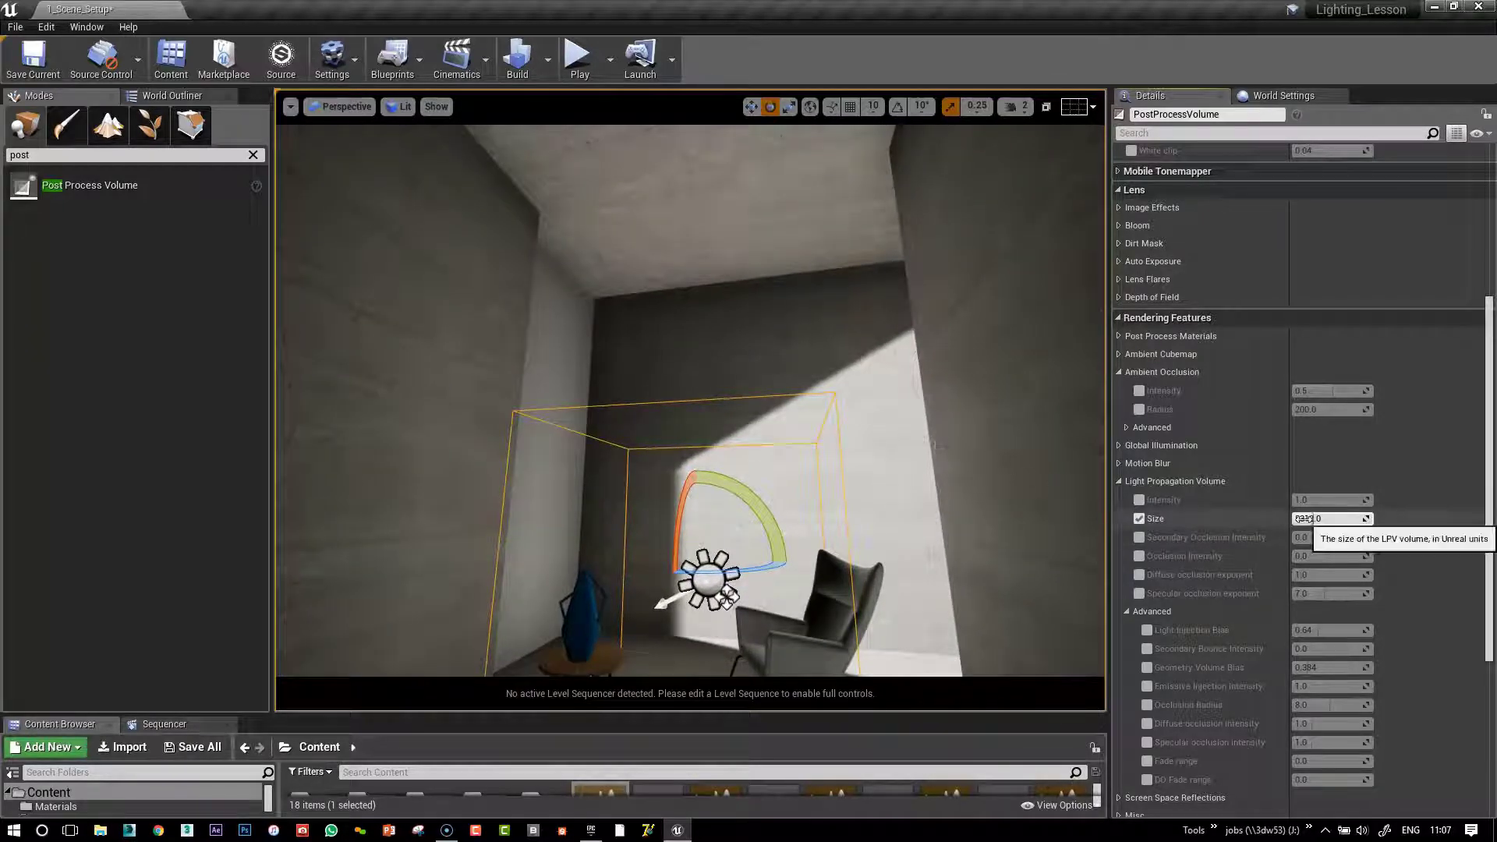
mouse_move(936, 439)
right_down()
mouse_move(935, 467)
mouse_move(984, 465)
mouse_move(948, 435)
right_up()
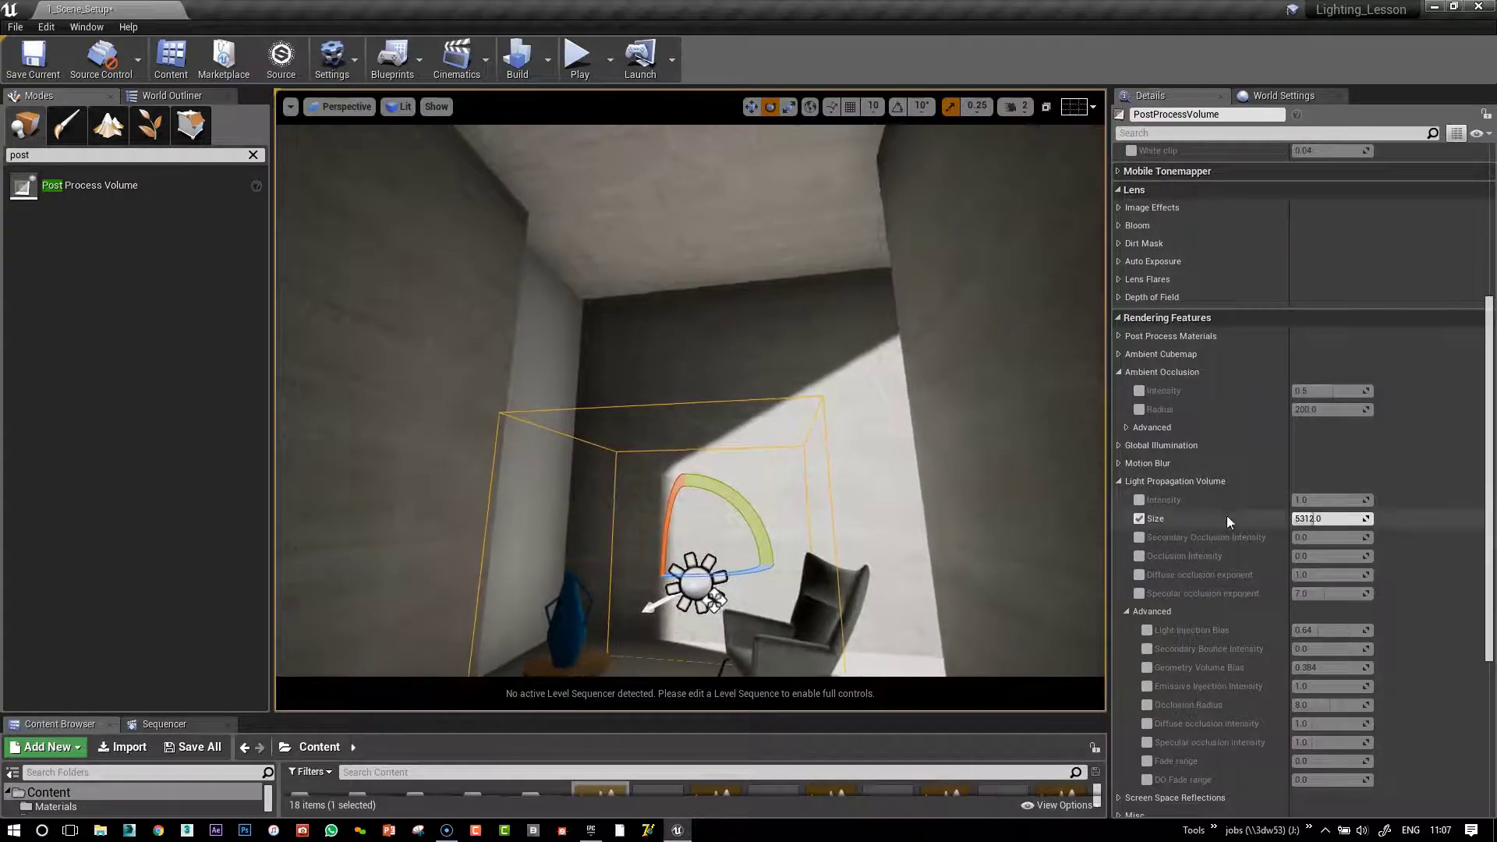
click(1329, 518)
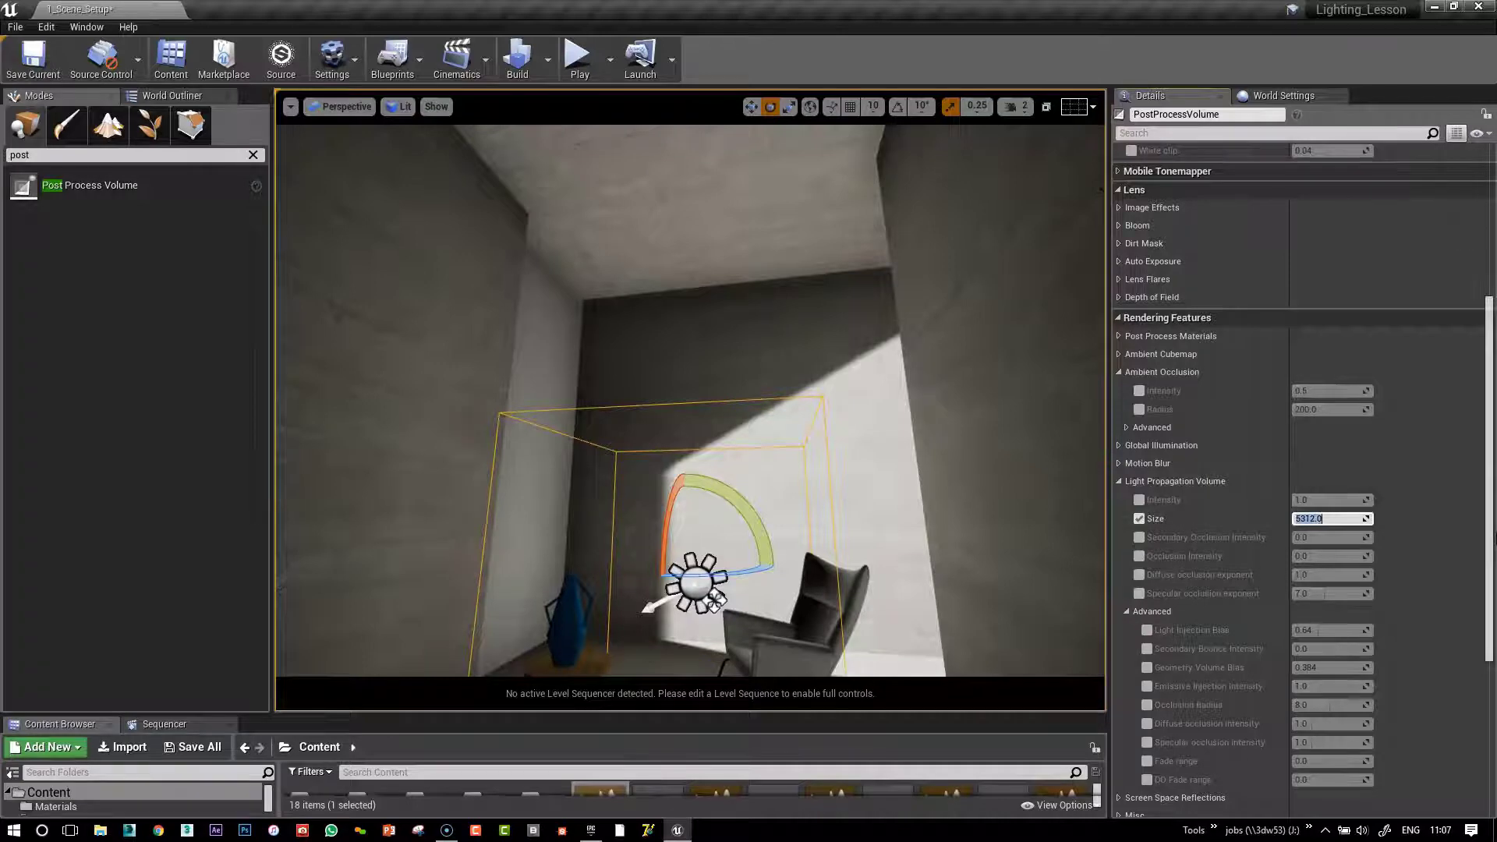
text(2000)
key(Return)
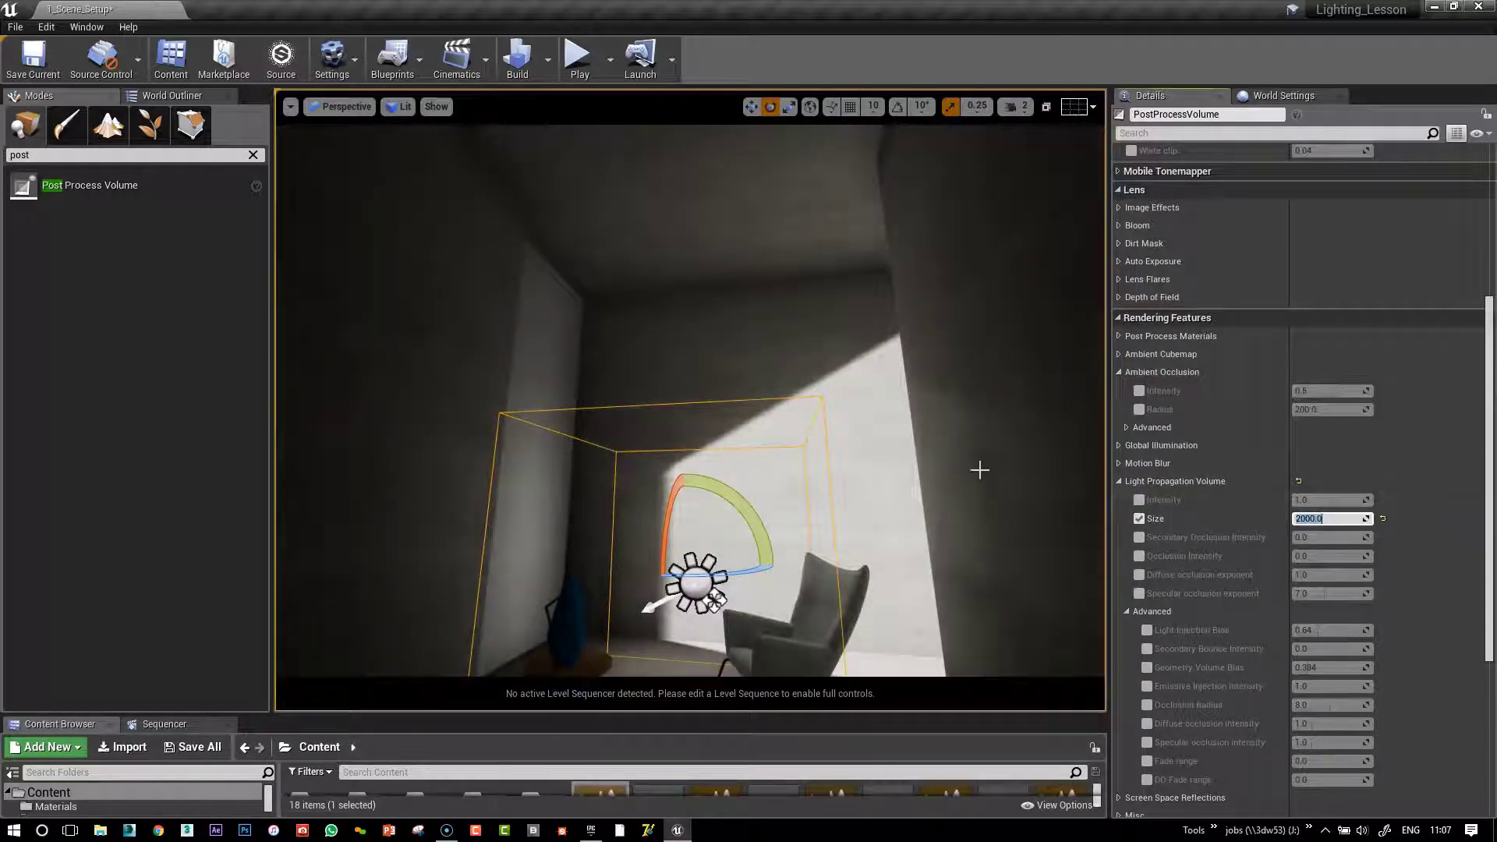
- Select the directional light and rotate it so the direct light falls across the floor and the side wall behind the vase
right_drag(882, 367, 935, 440)
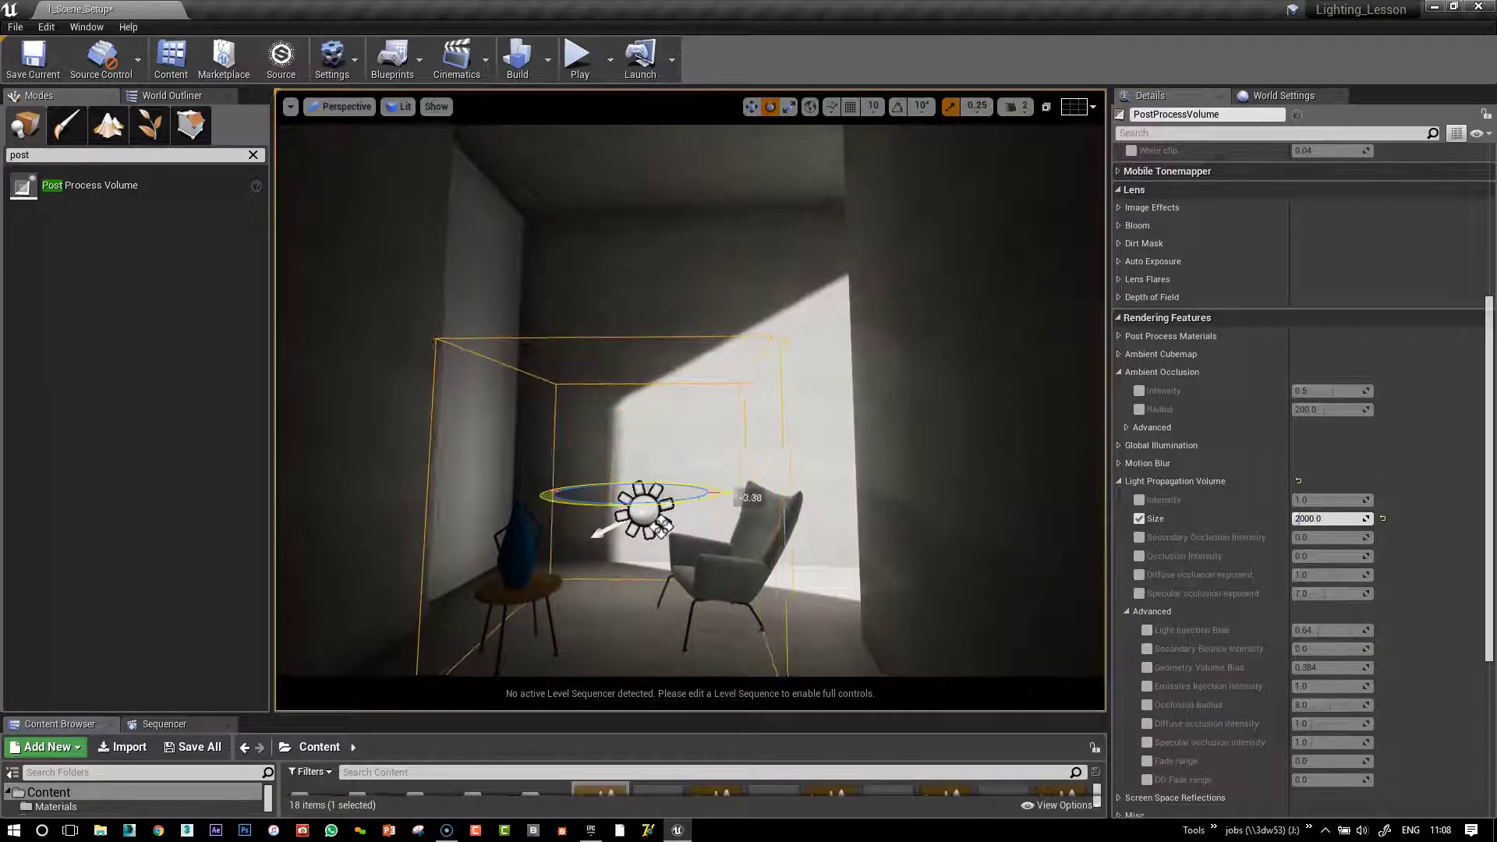
click(645, 521)
drag(697, 527, 661, 528)
drag(717, 452, 717, 452)
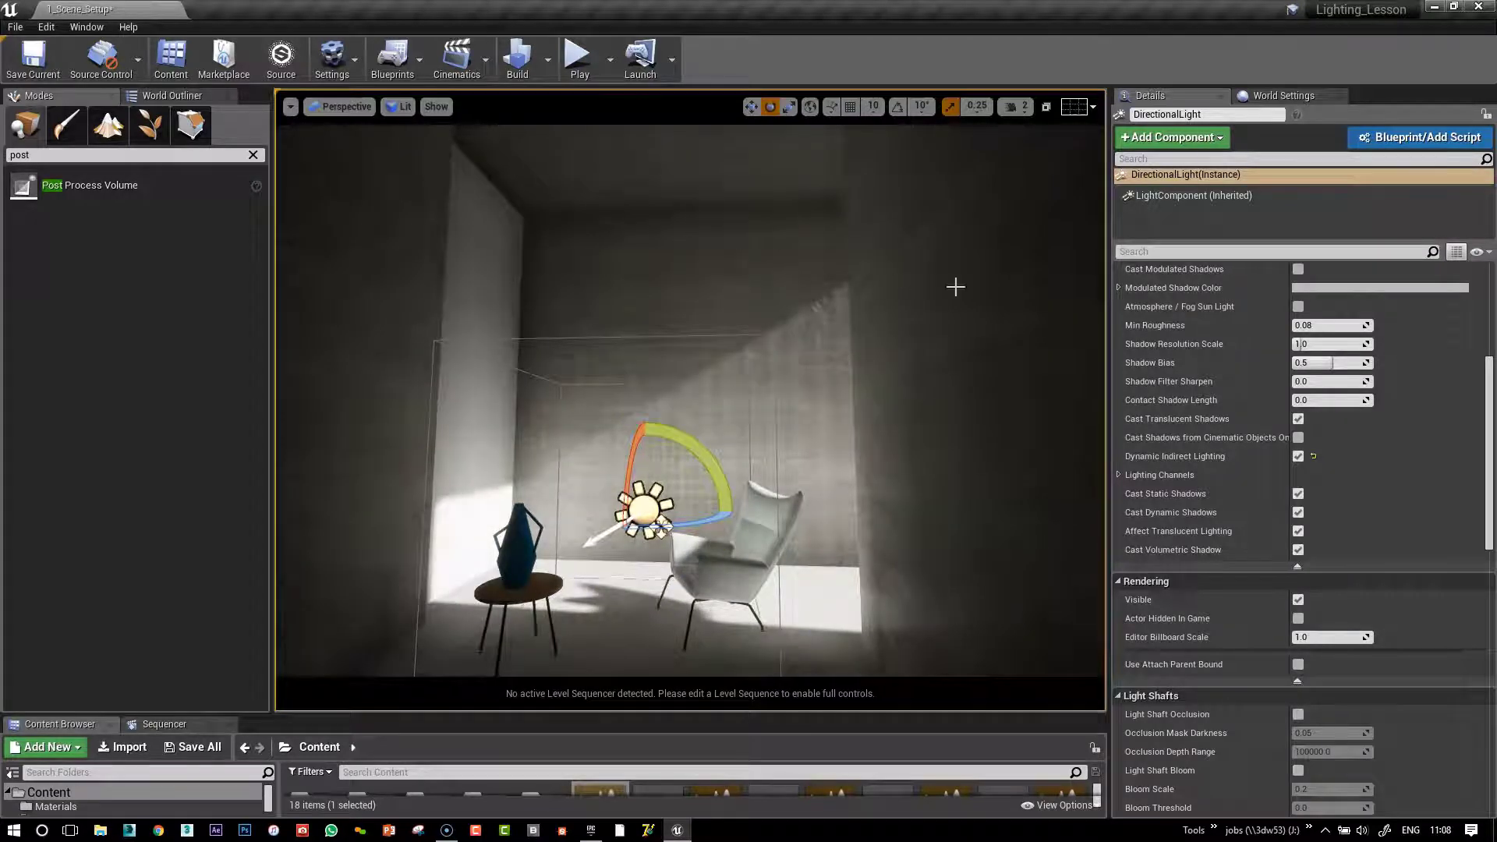
- Select the PostProcessVolume actor in the scene
click(172, 95)
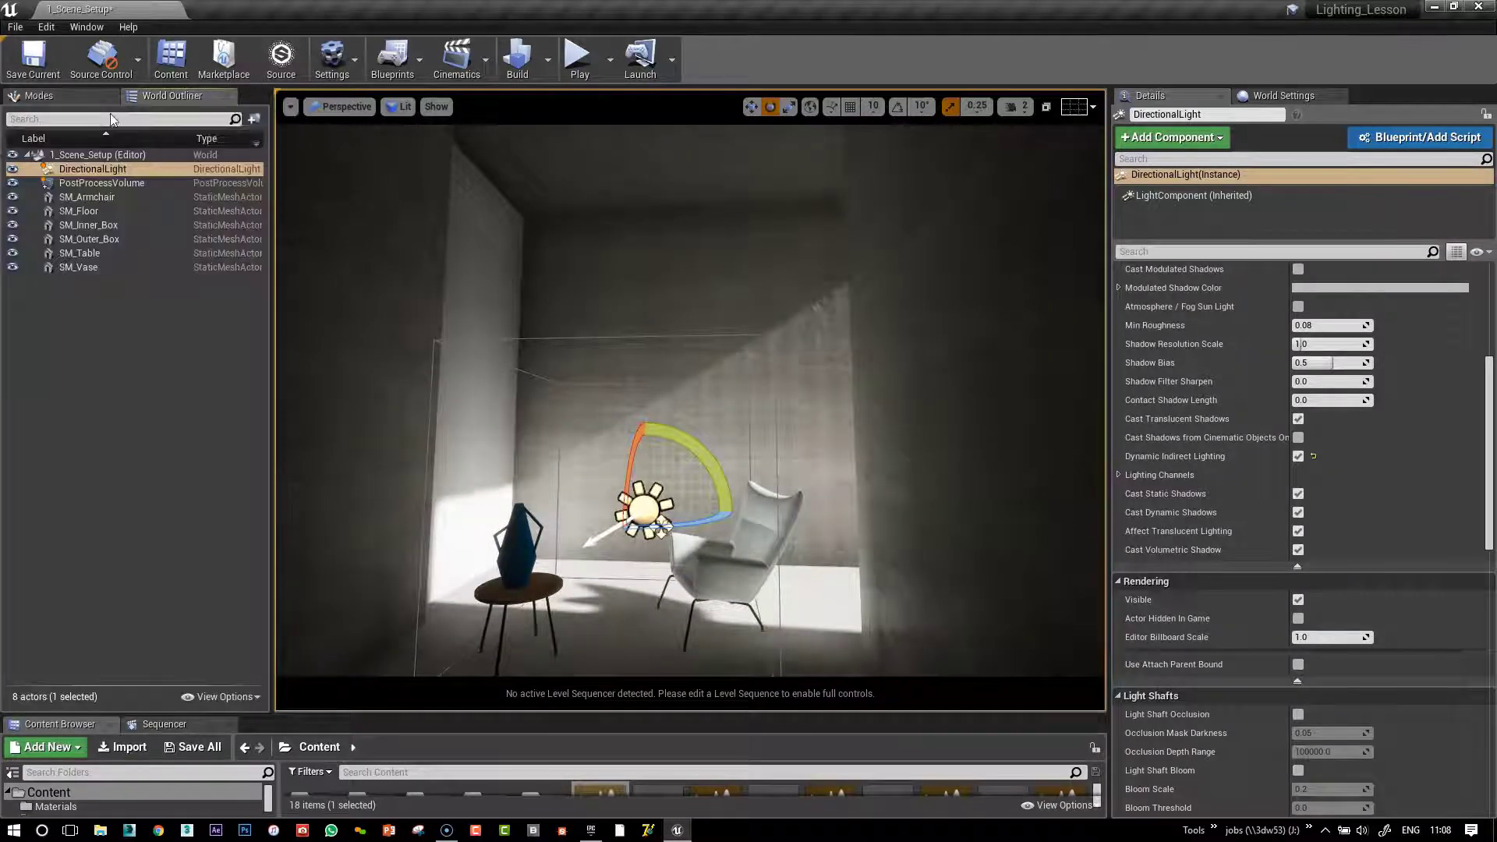
click(100, 184)
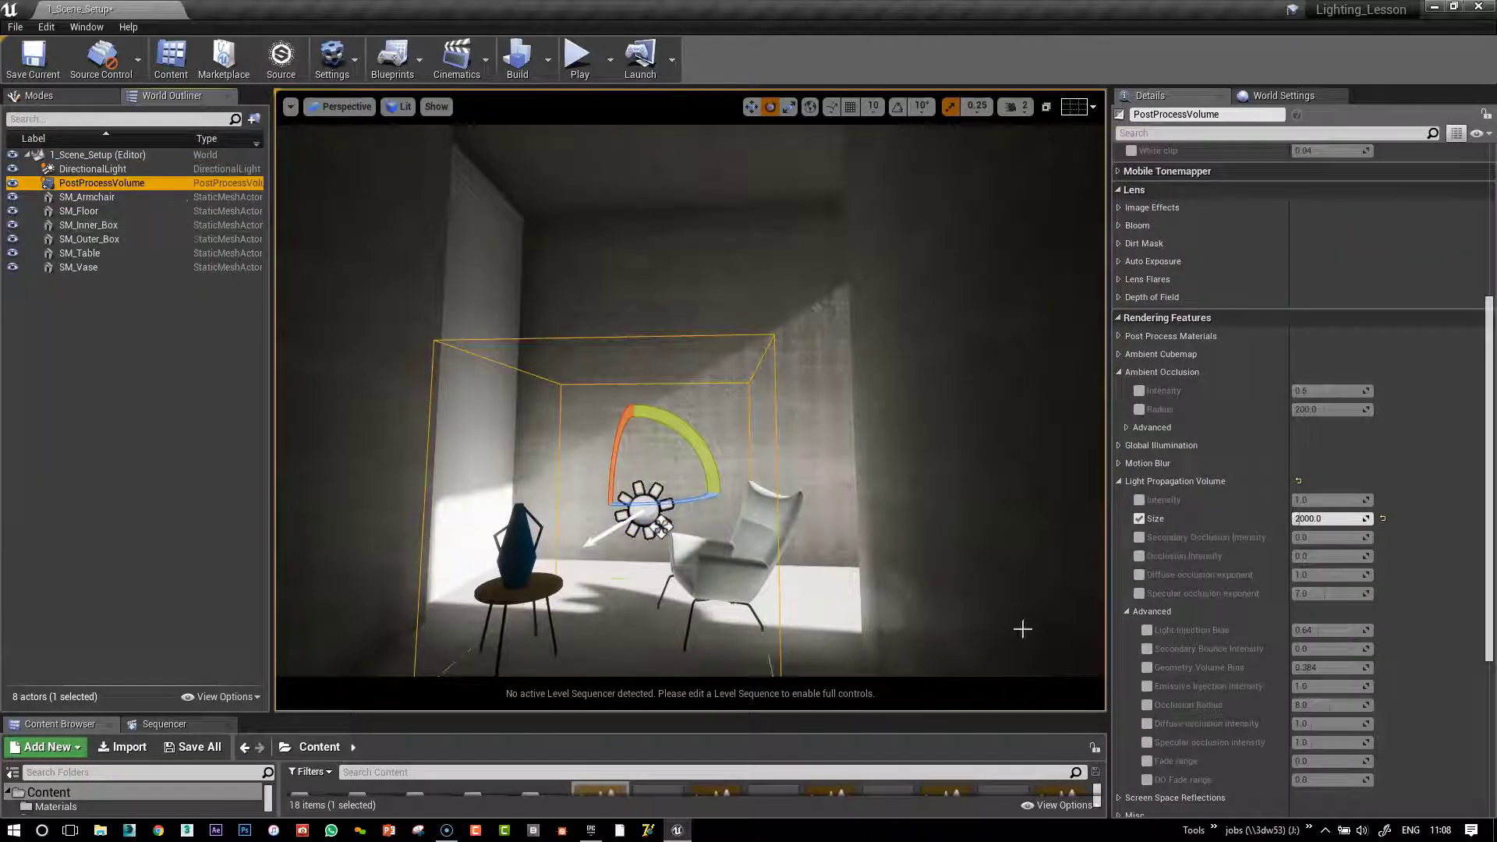
right_drag(940, 453, 433, 522)
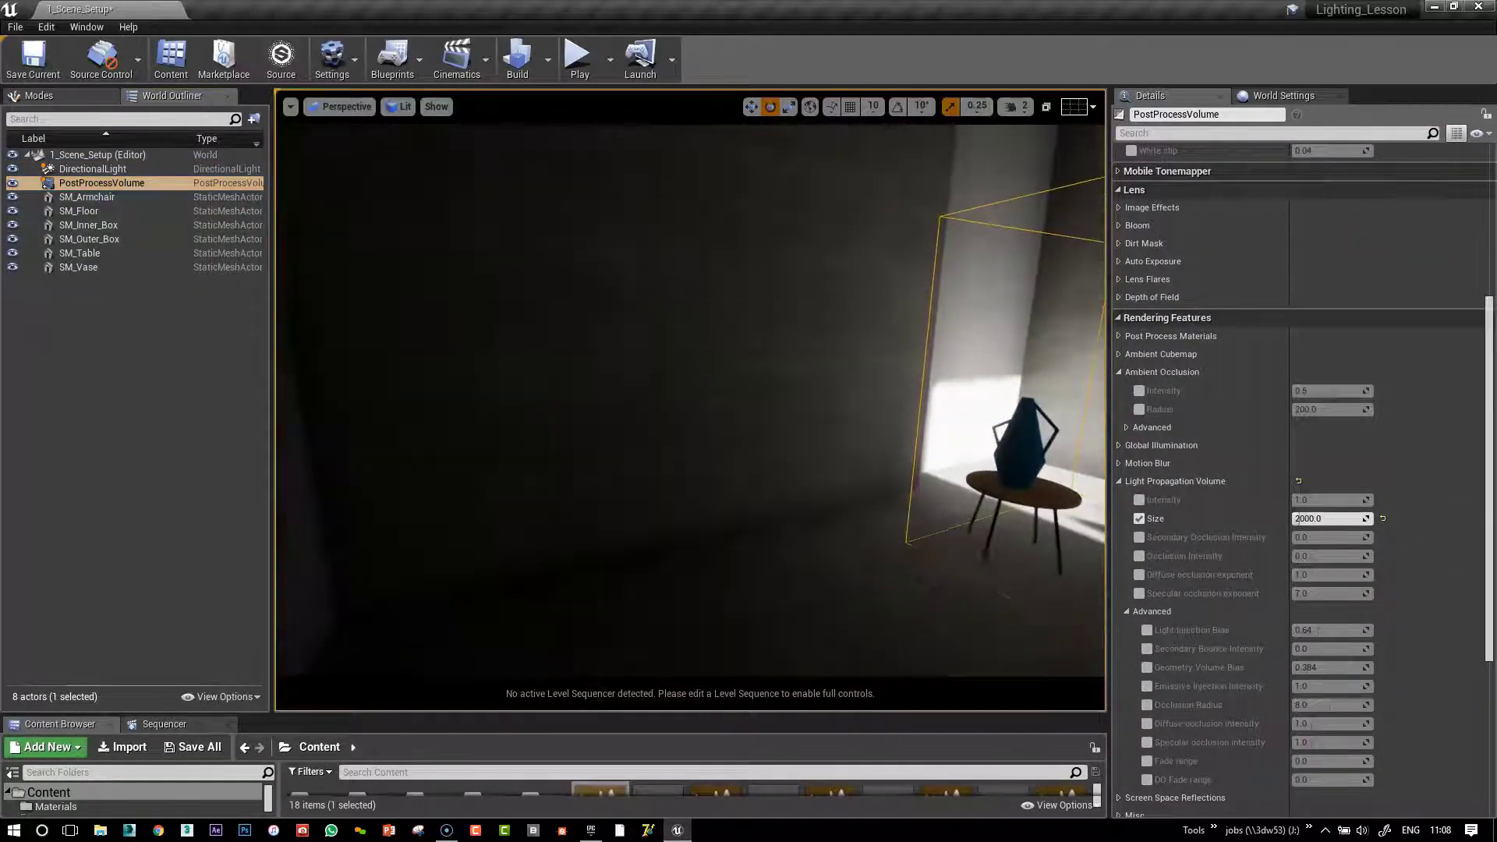
click(401, 109)
mouse_move(536, 404)
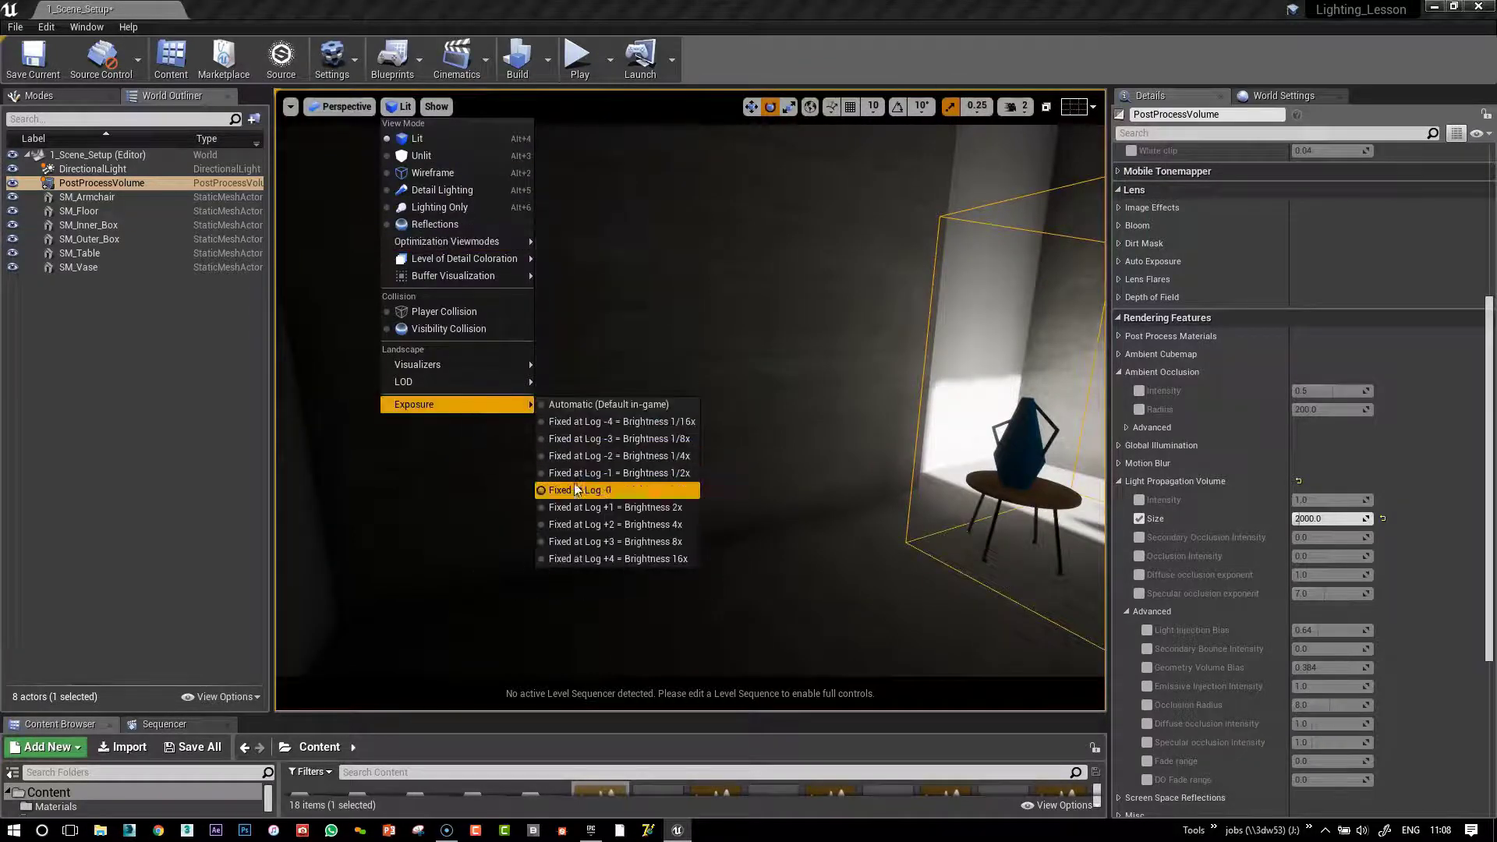
right_drag(805, 312, 636, 341)
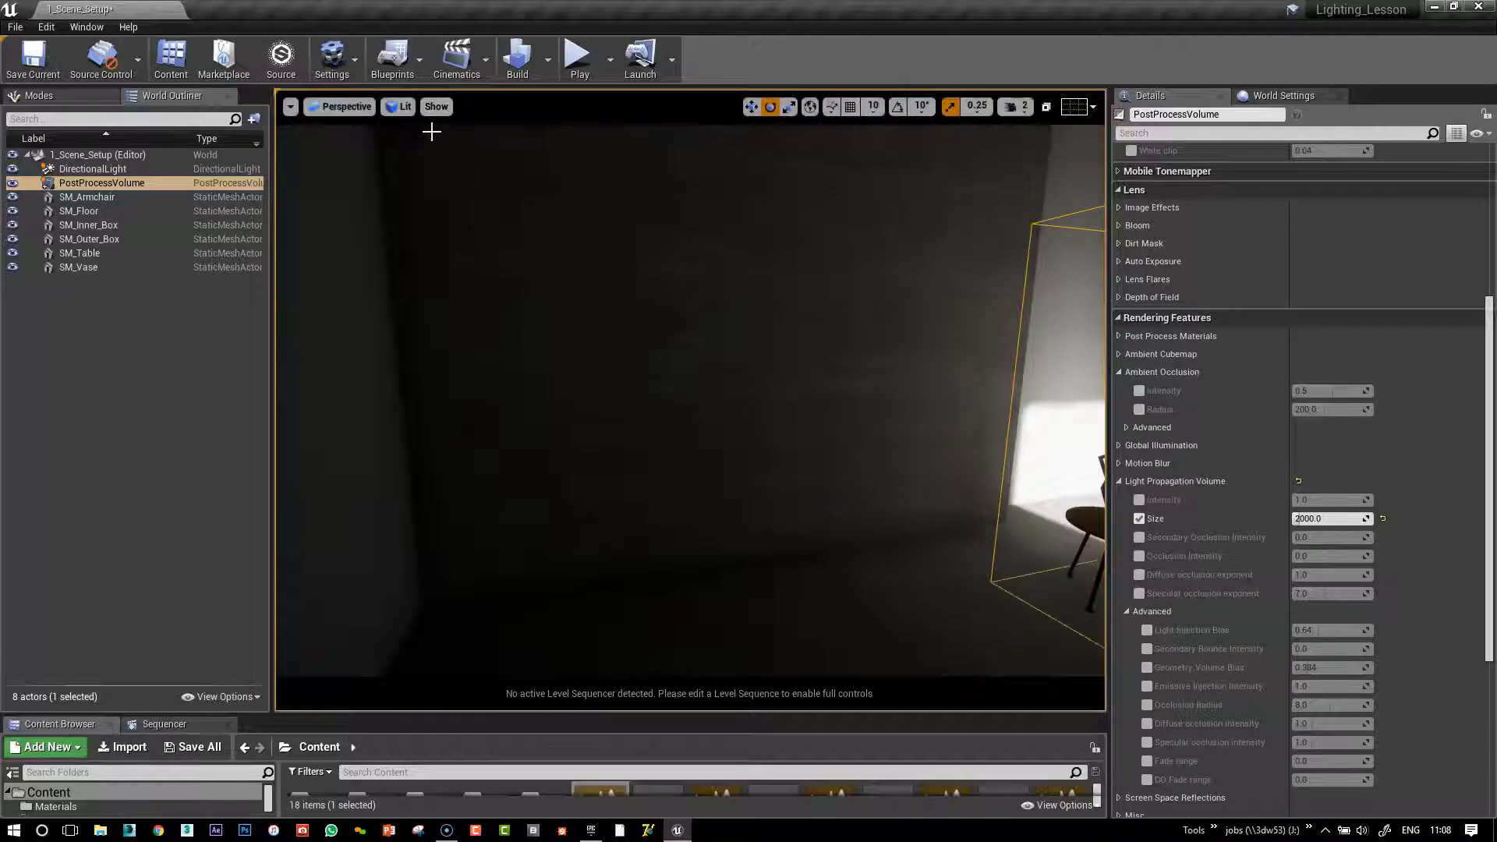
- Turn on the Light Propagation Volume visualization in the viewport
click(437, 107)
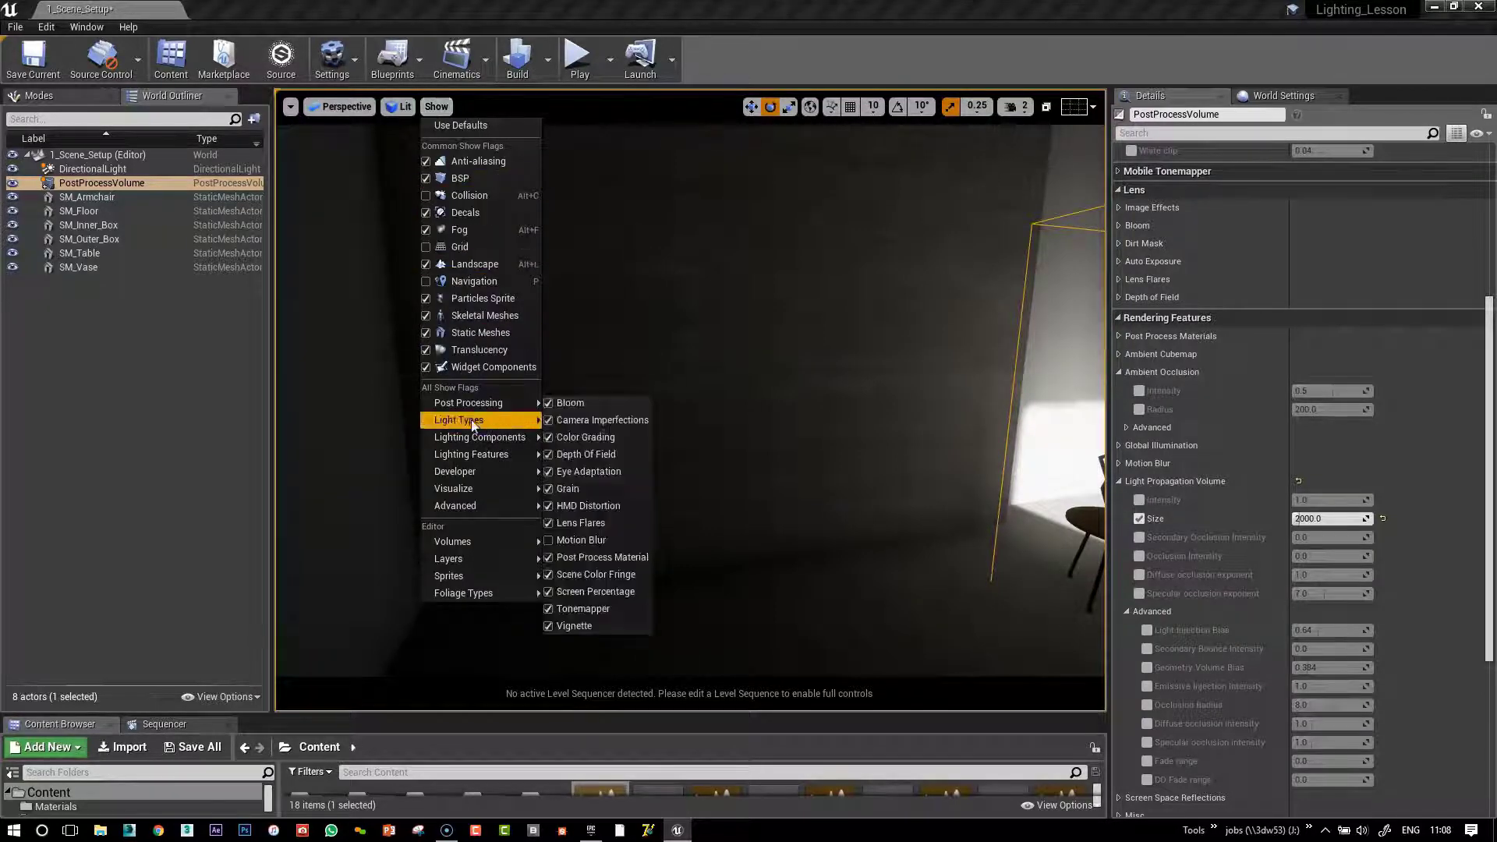
mouse_move(475, 485)
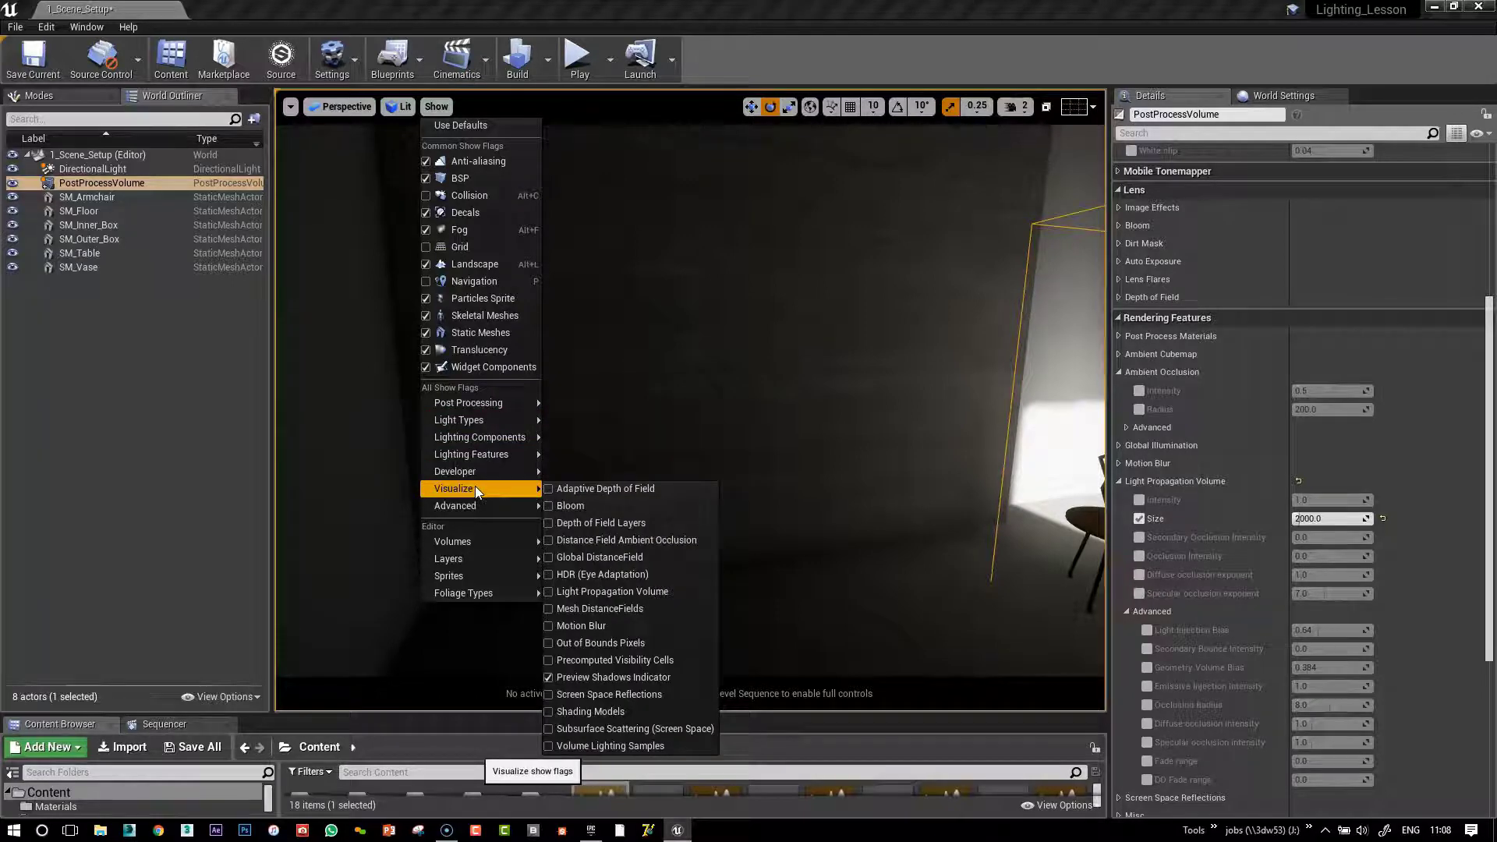
click(553, 592)
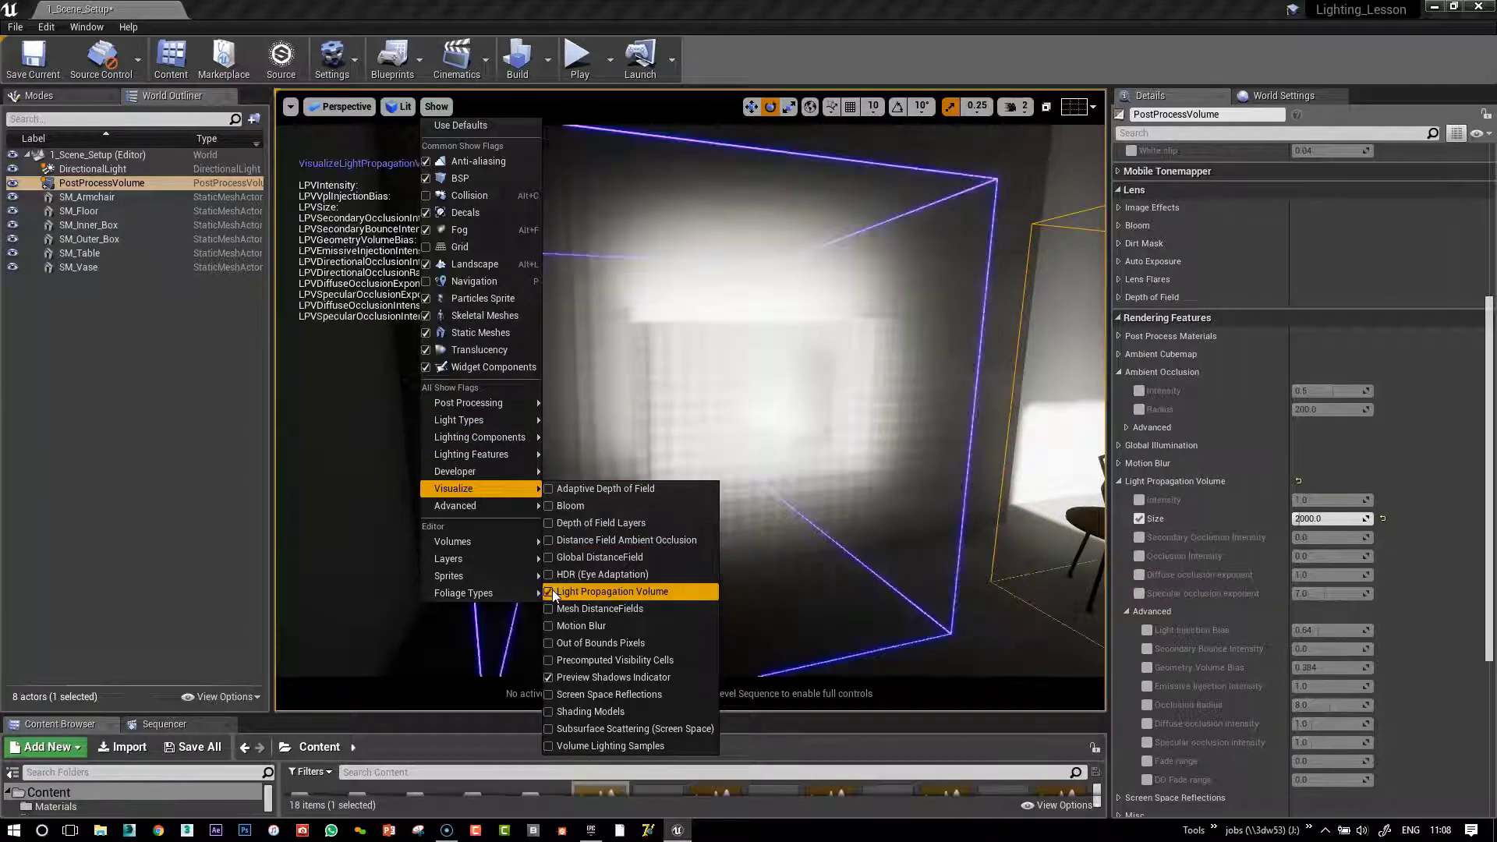
click(795, 424)
- Inspect the visualized volume from several angles and set the Light Propagation Volume Size to 1000
alt+drag(795, 424, 577, 398)
right_drag(788, 421, 742, 261)
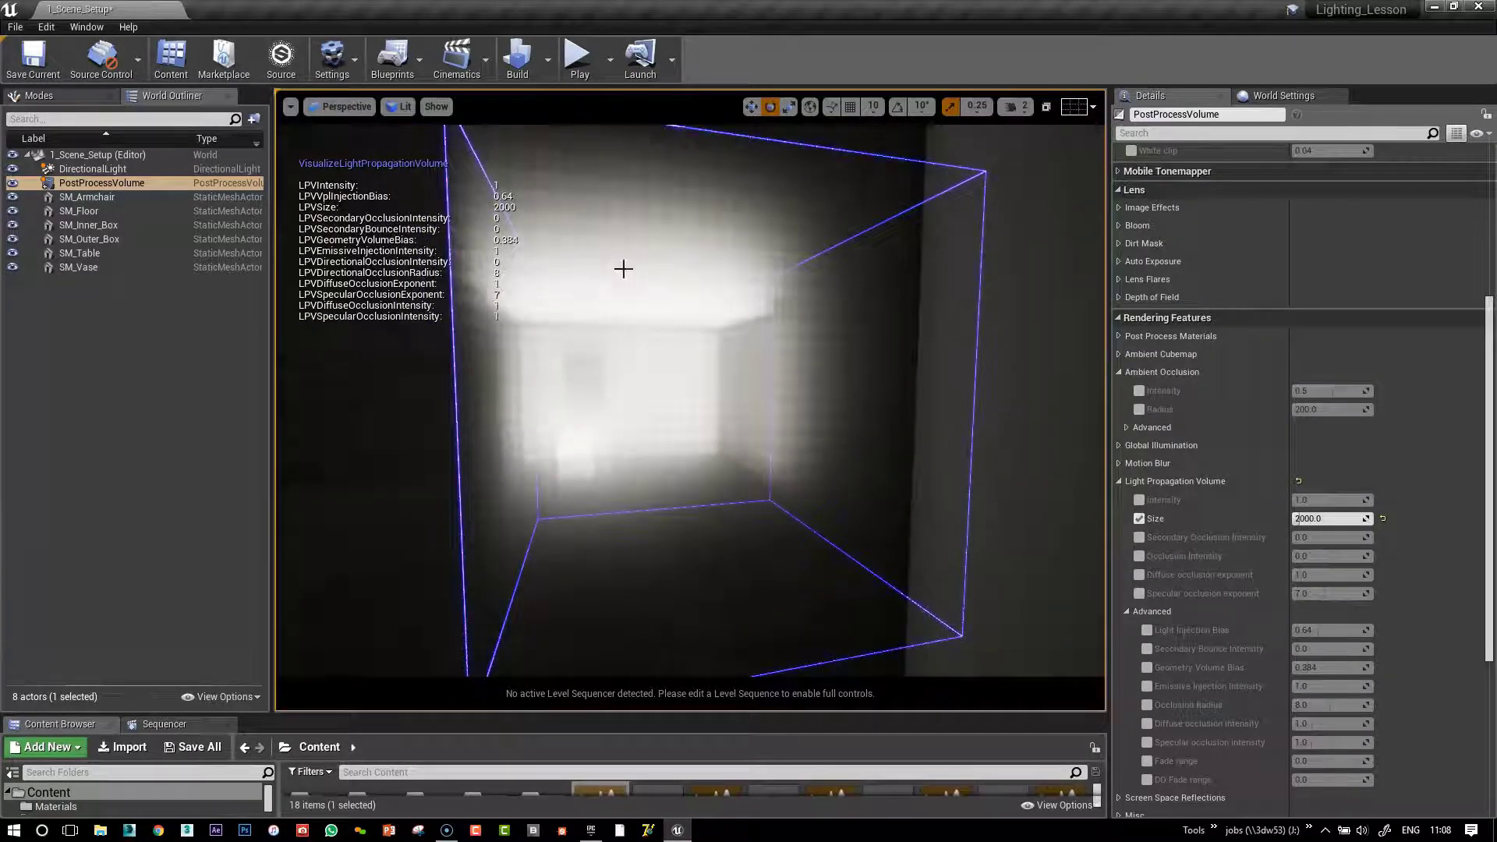
mouse_move(701, 398)
right_down()
mouse_move(686, 405)
mouse_move(698, 402)
right_up()
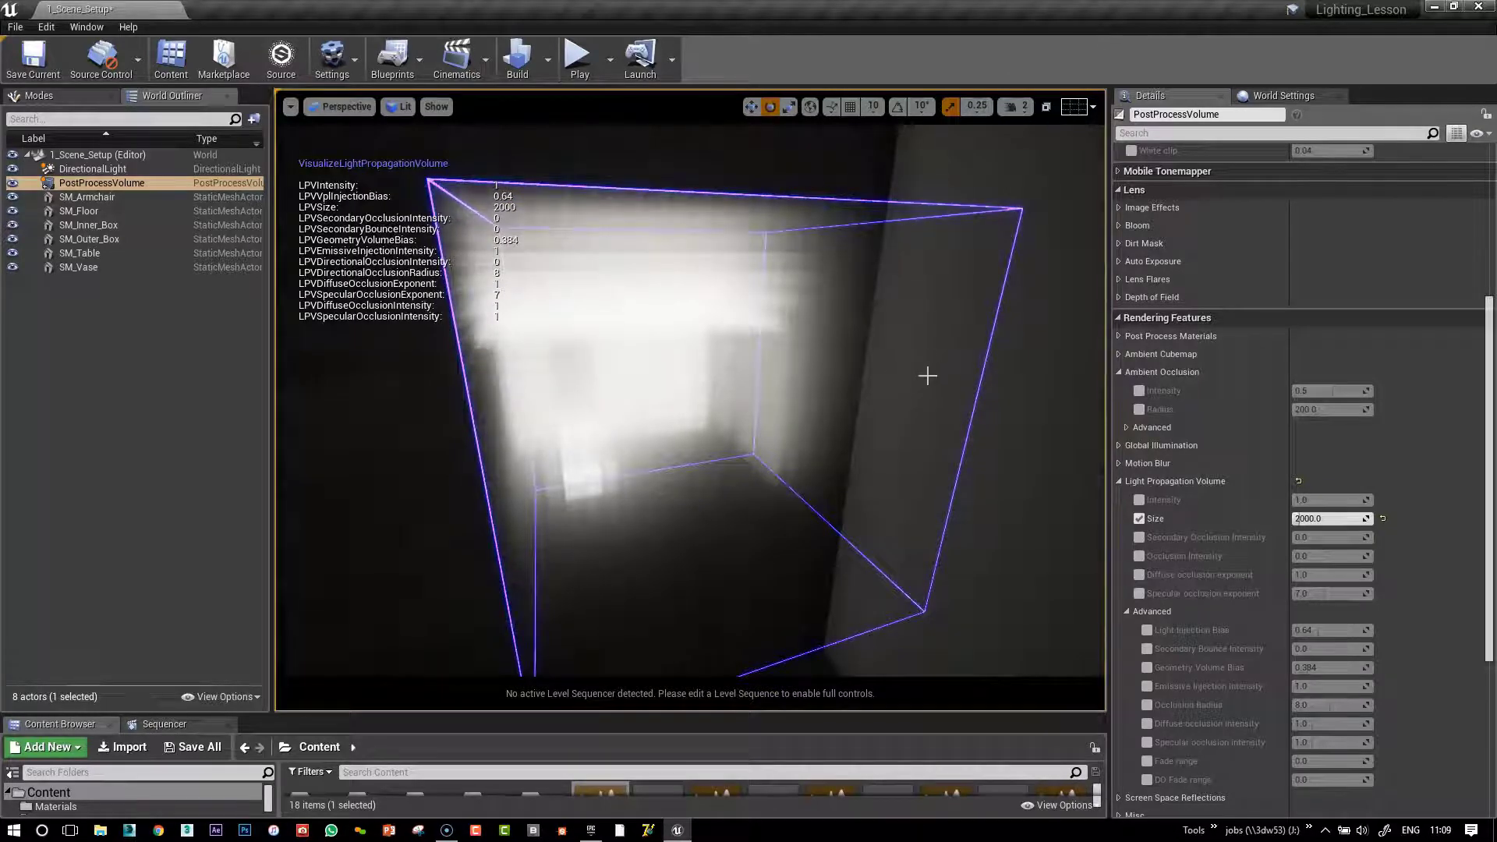
right_drag(864, 361, 857, 367)
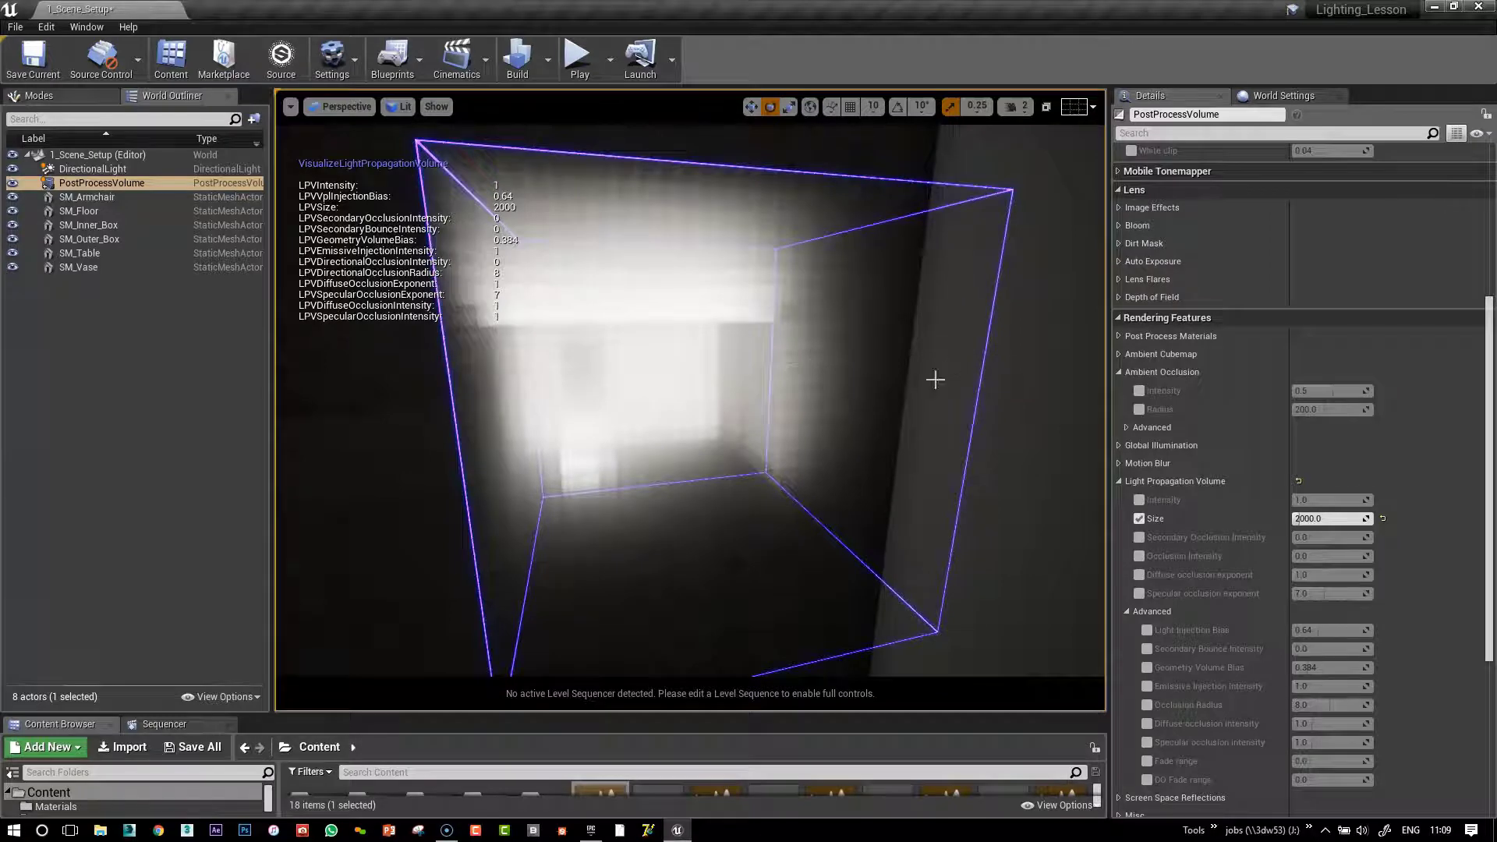
right_drag(935, 379, 931, 382)
click(1348, 518)
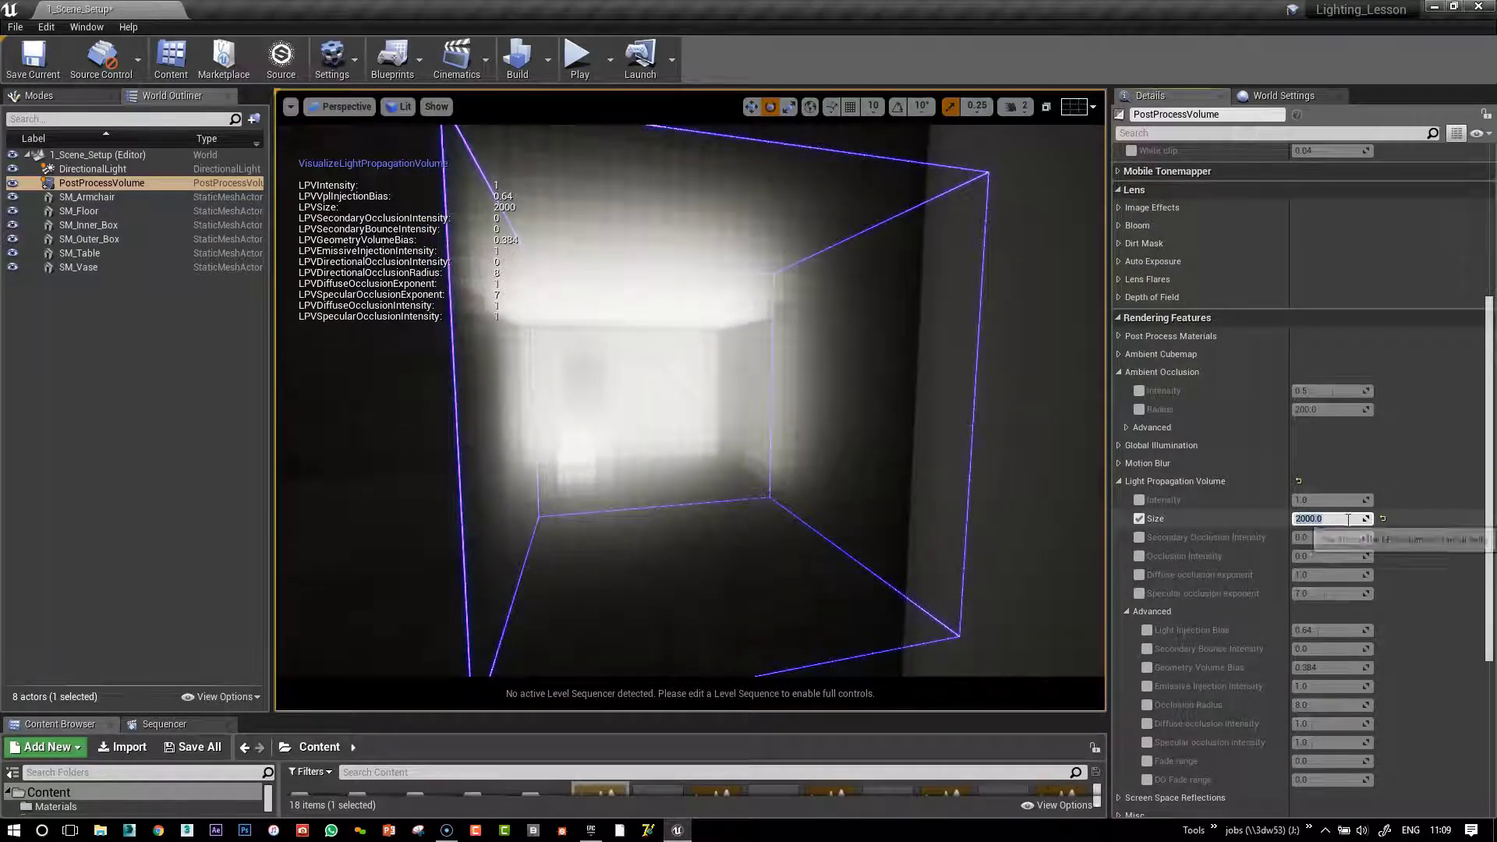
text(1000)
key(Return)
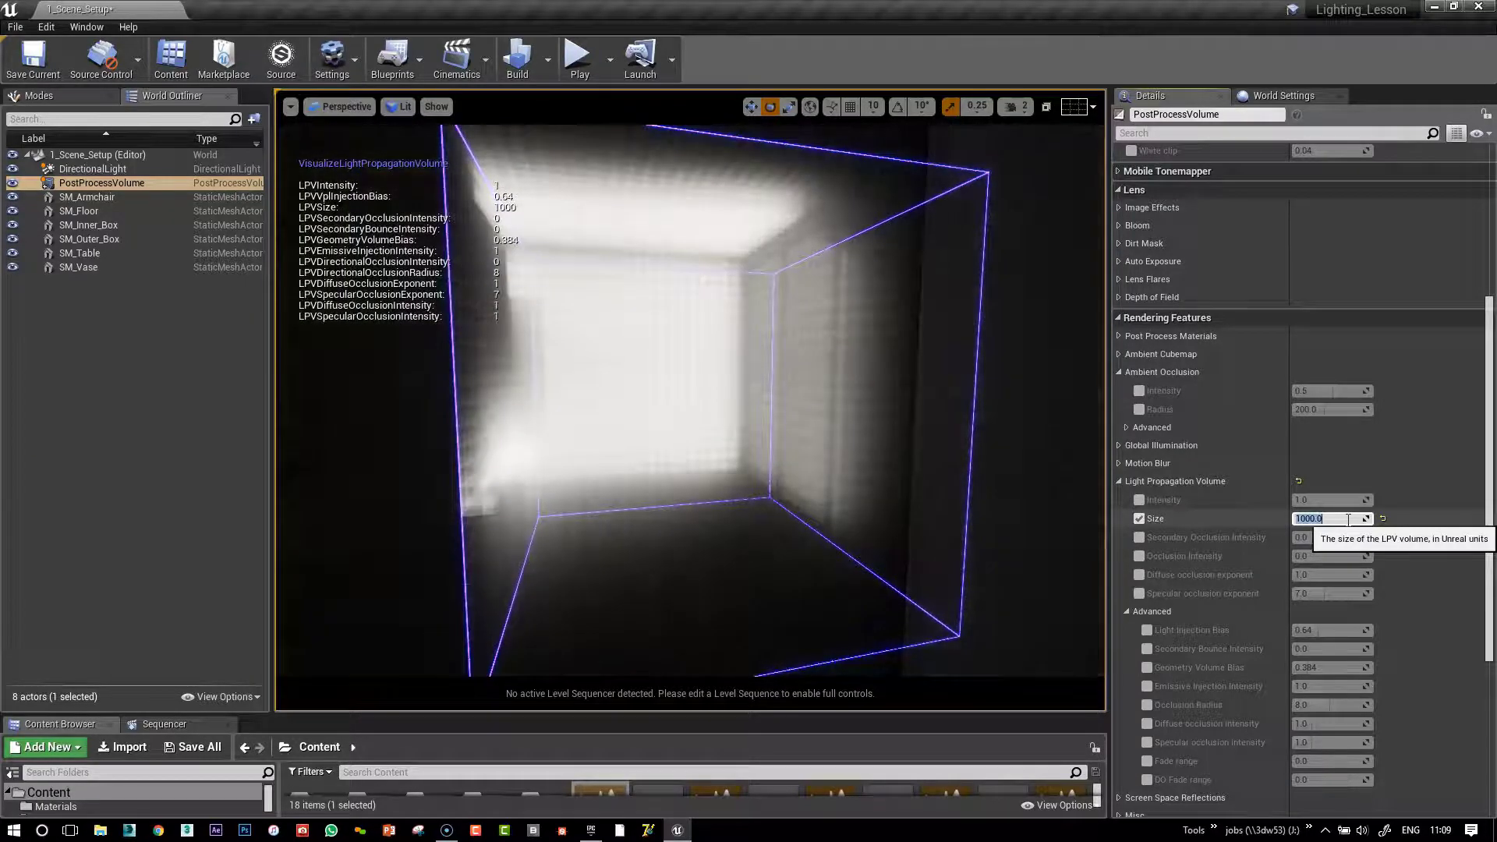
- Set the Light Propagation Volume Size to 100 with the furniture and directional light in view
alt+drag(985, 344, 530, 359)
right_drag(989, 340, 989, 341)
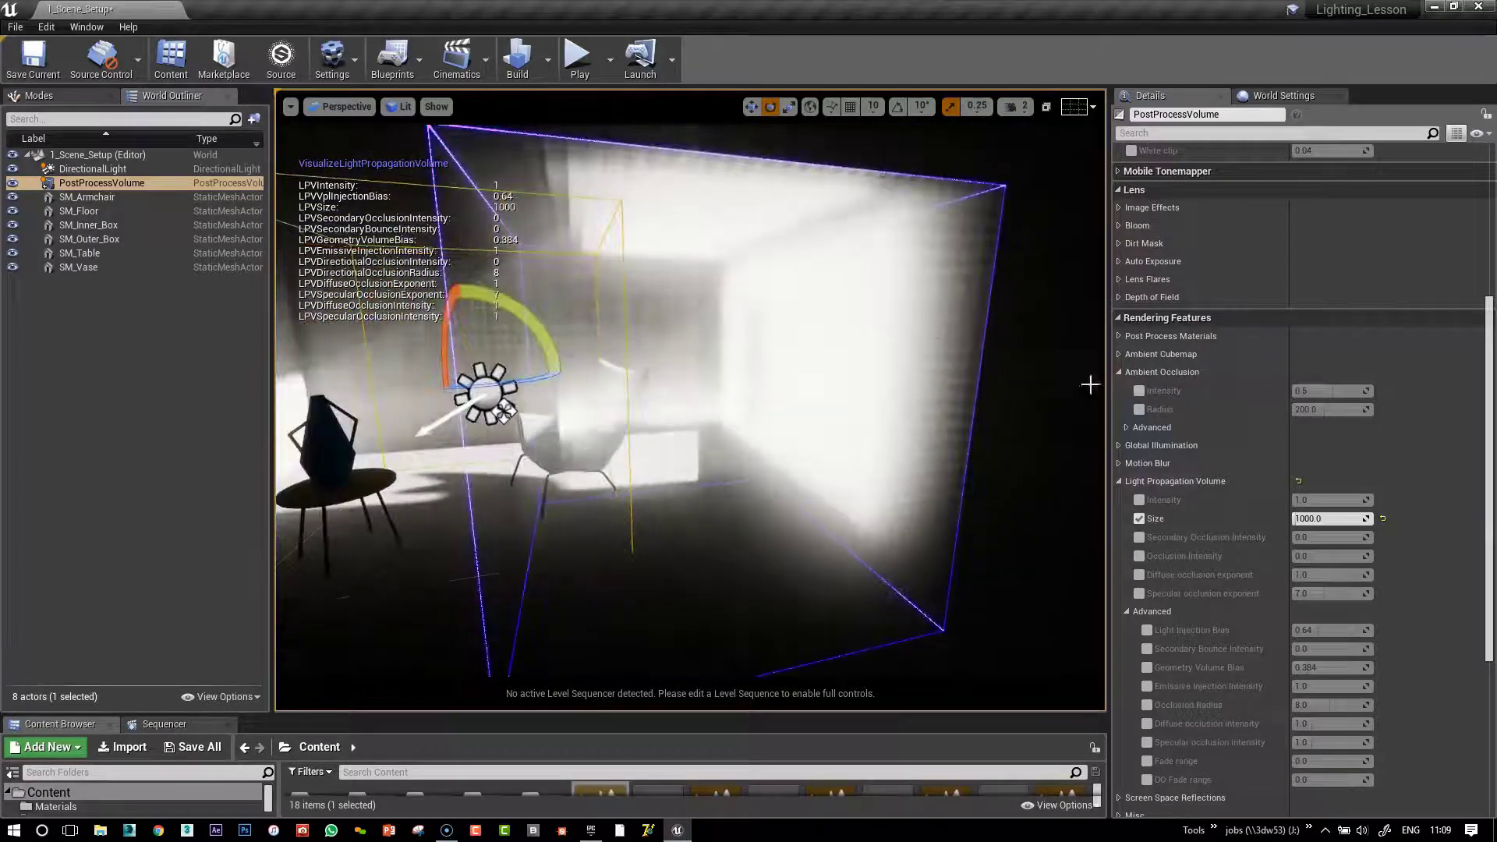
click(1334, 518)
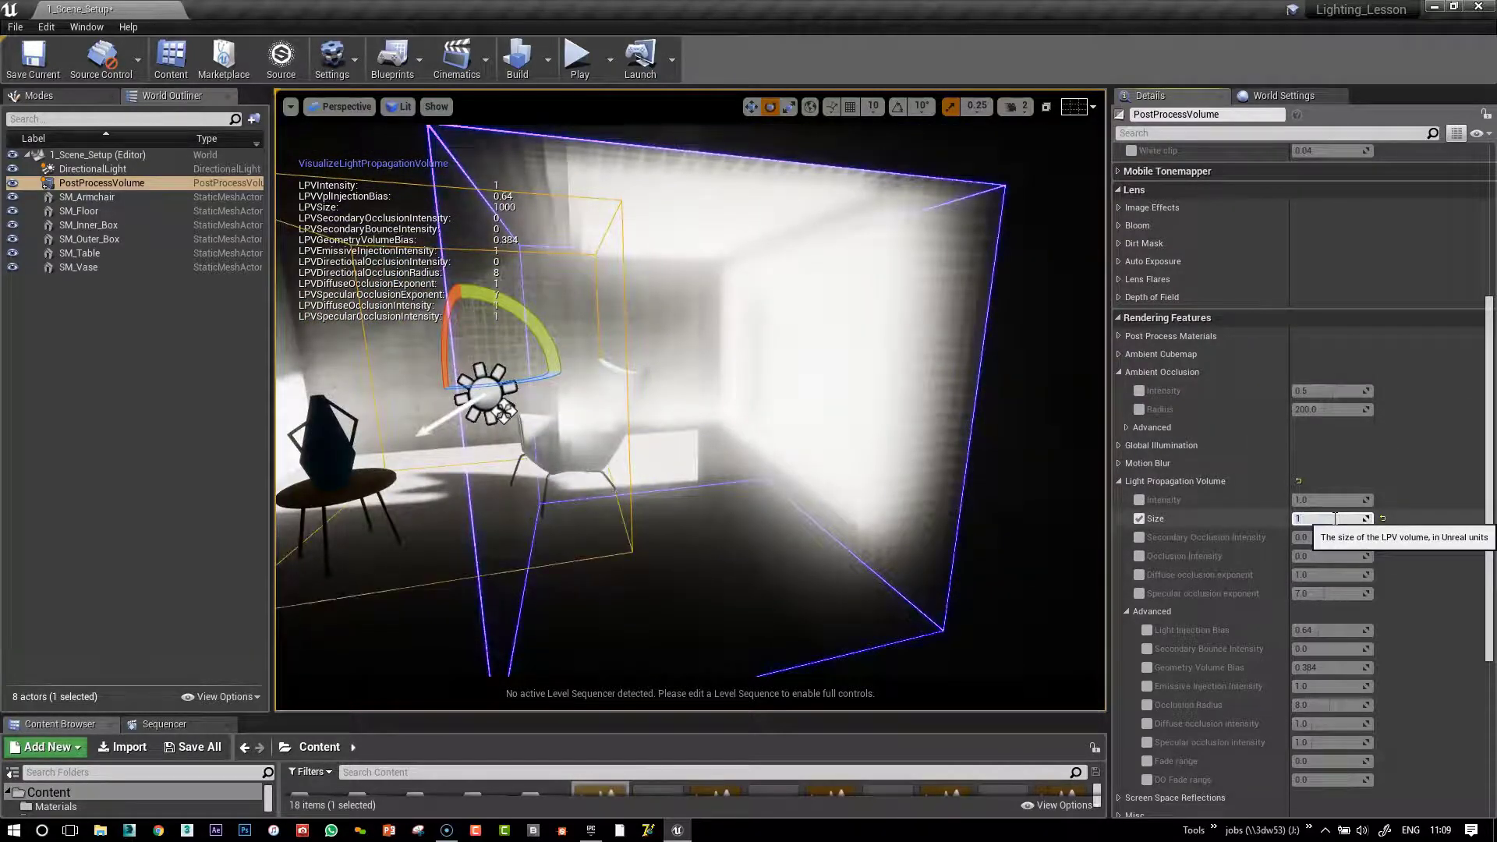
key(Return)
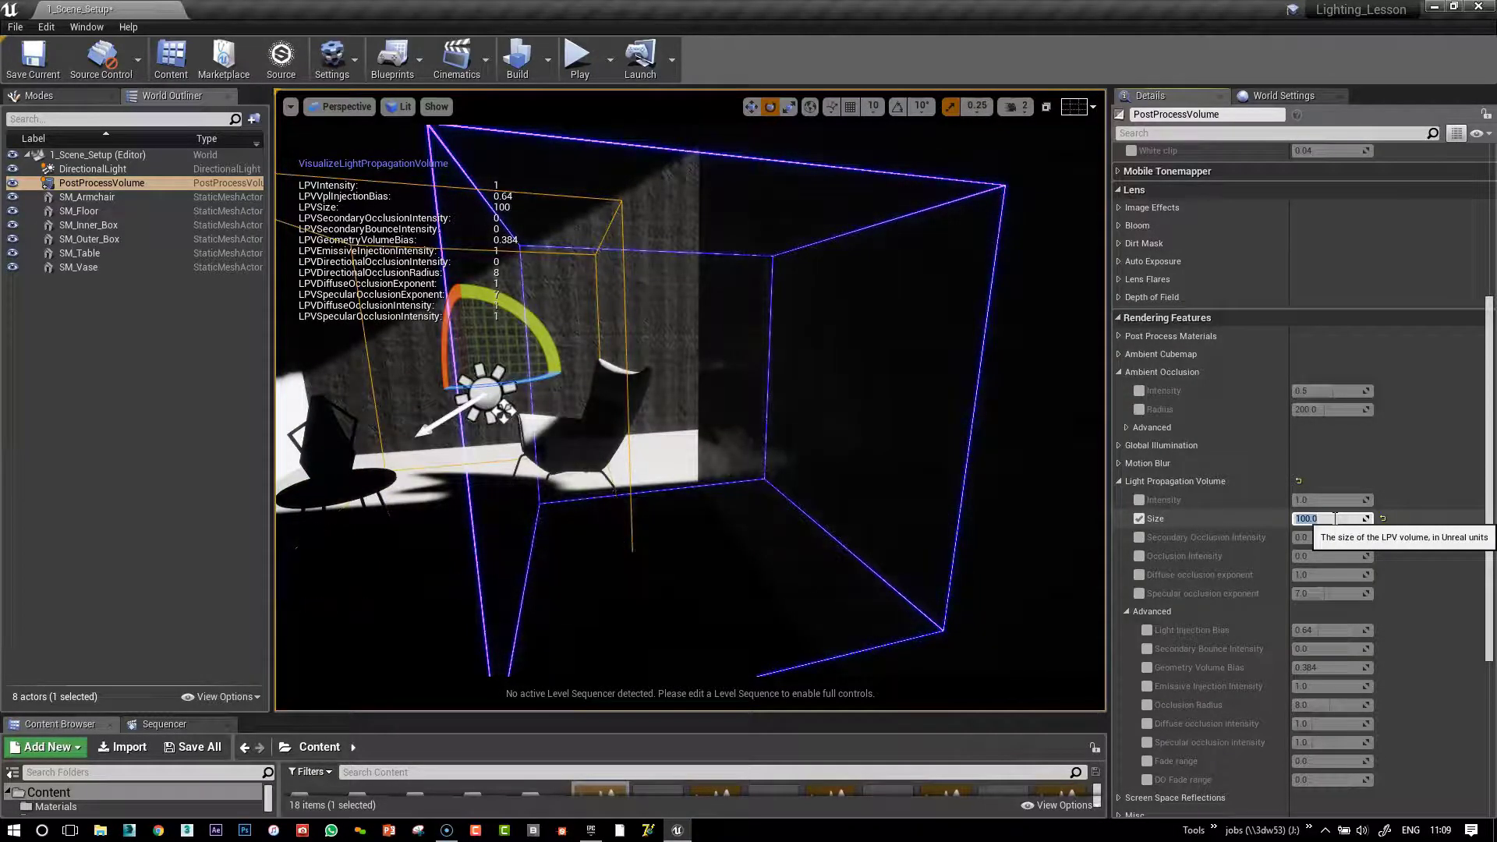
- Set the Light Propagation Volume Size to 2000 and turn off the volume's visualization in the viewport
text(2000)
key(Return)
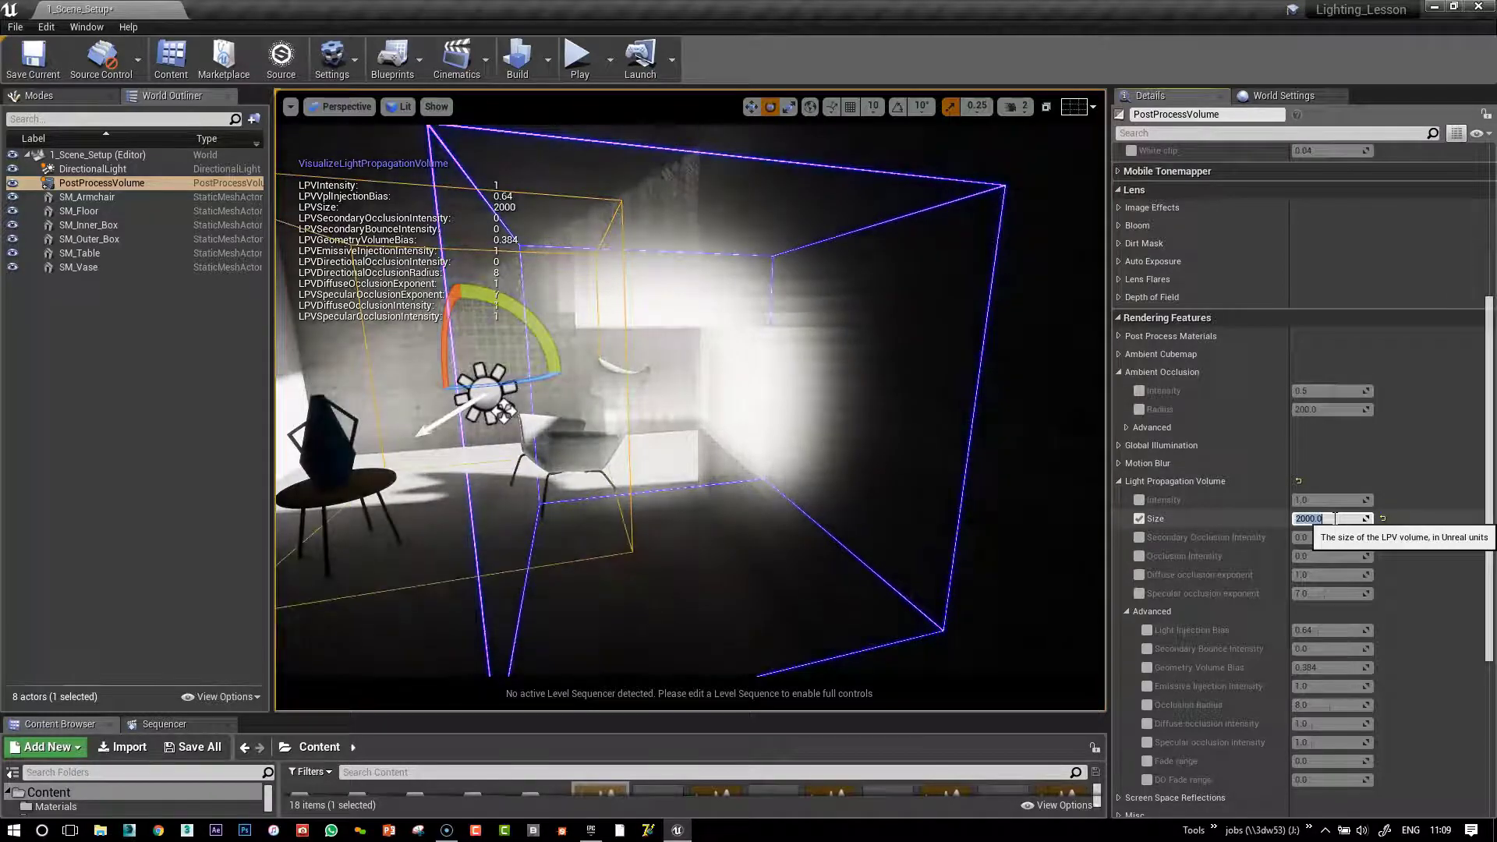
right_drag(915, 362, 884, 333)
click(437, 107)
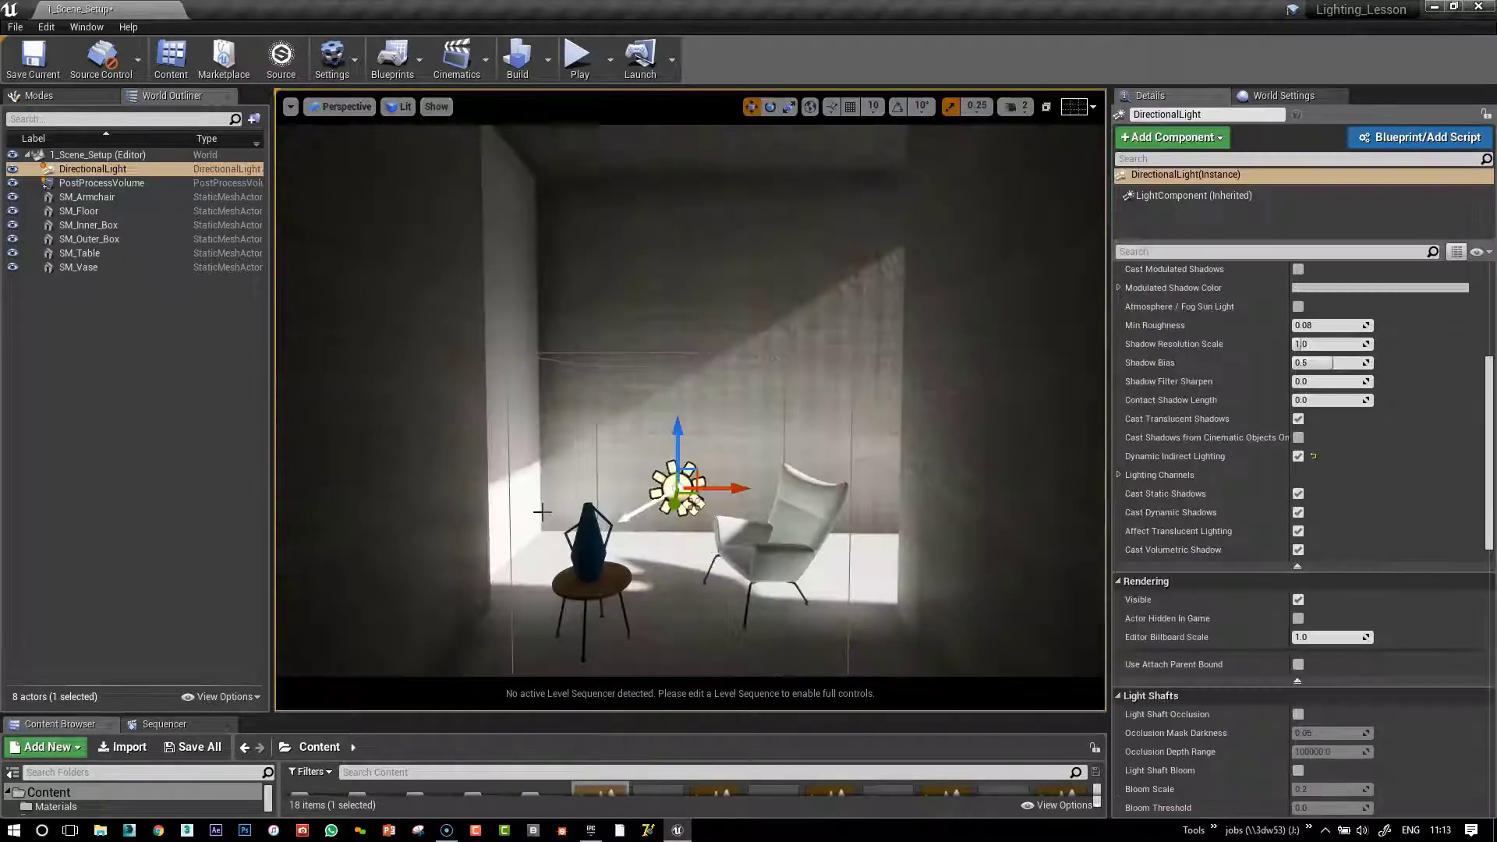
- Enable the PostProcessVolume's Tonemapper Slope and Toe overrides, setting Slope to about 0.785 and Toe to about 0.455
click(122, 184)
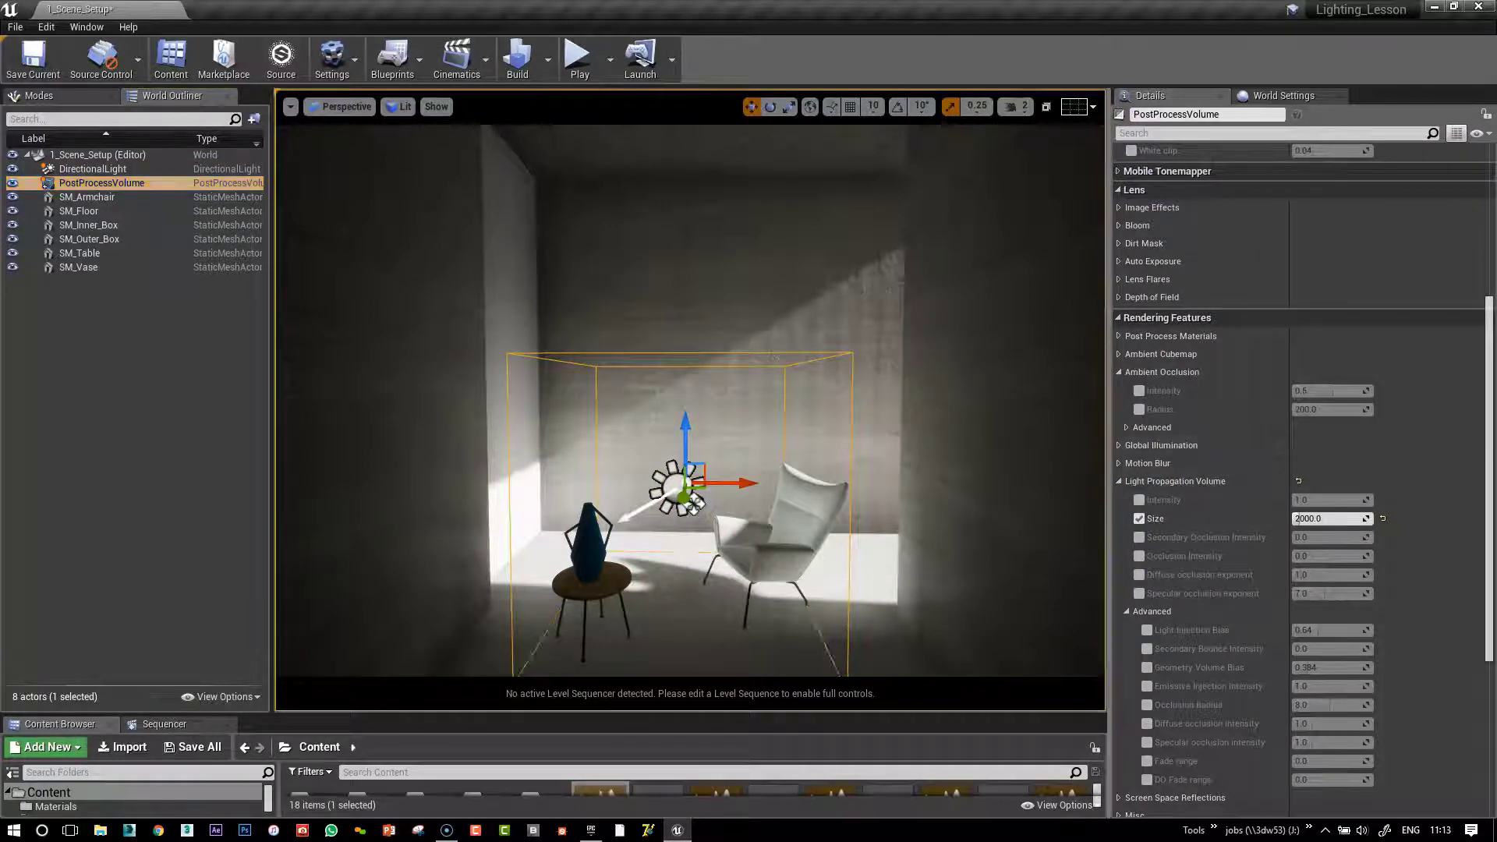
mouse_move(690, 401)
alt+mouse_down()
mouse_move(690, 437)
mouse_move(690, 374)
alt+mouse_up()
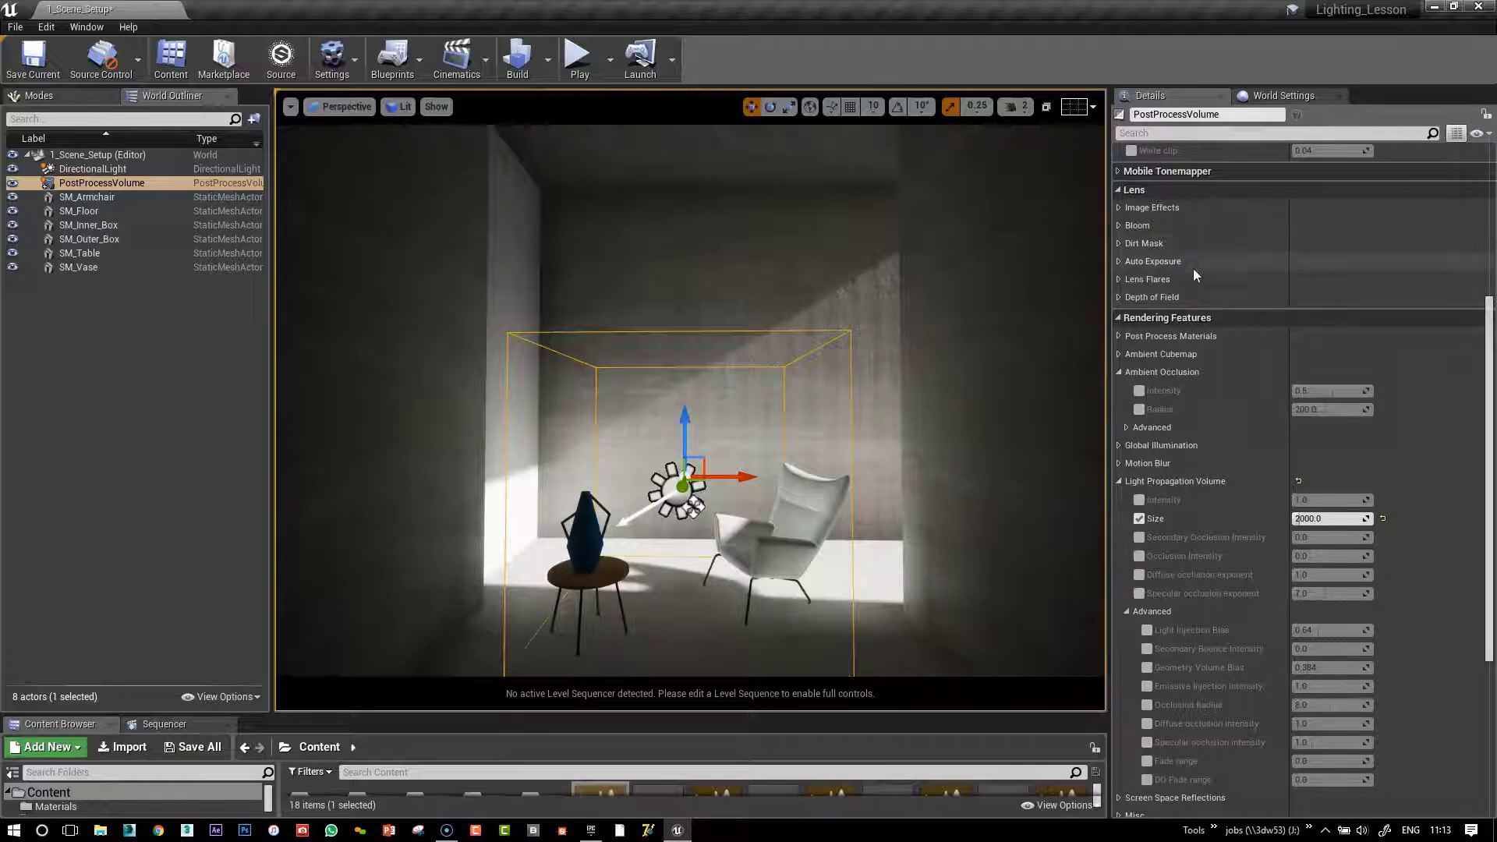
scroll(1193, 268, up, 3)
click(1131, 200)
click(1131, 219)
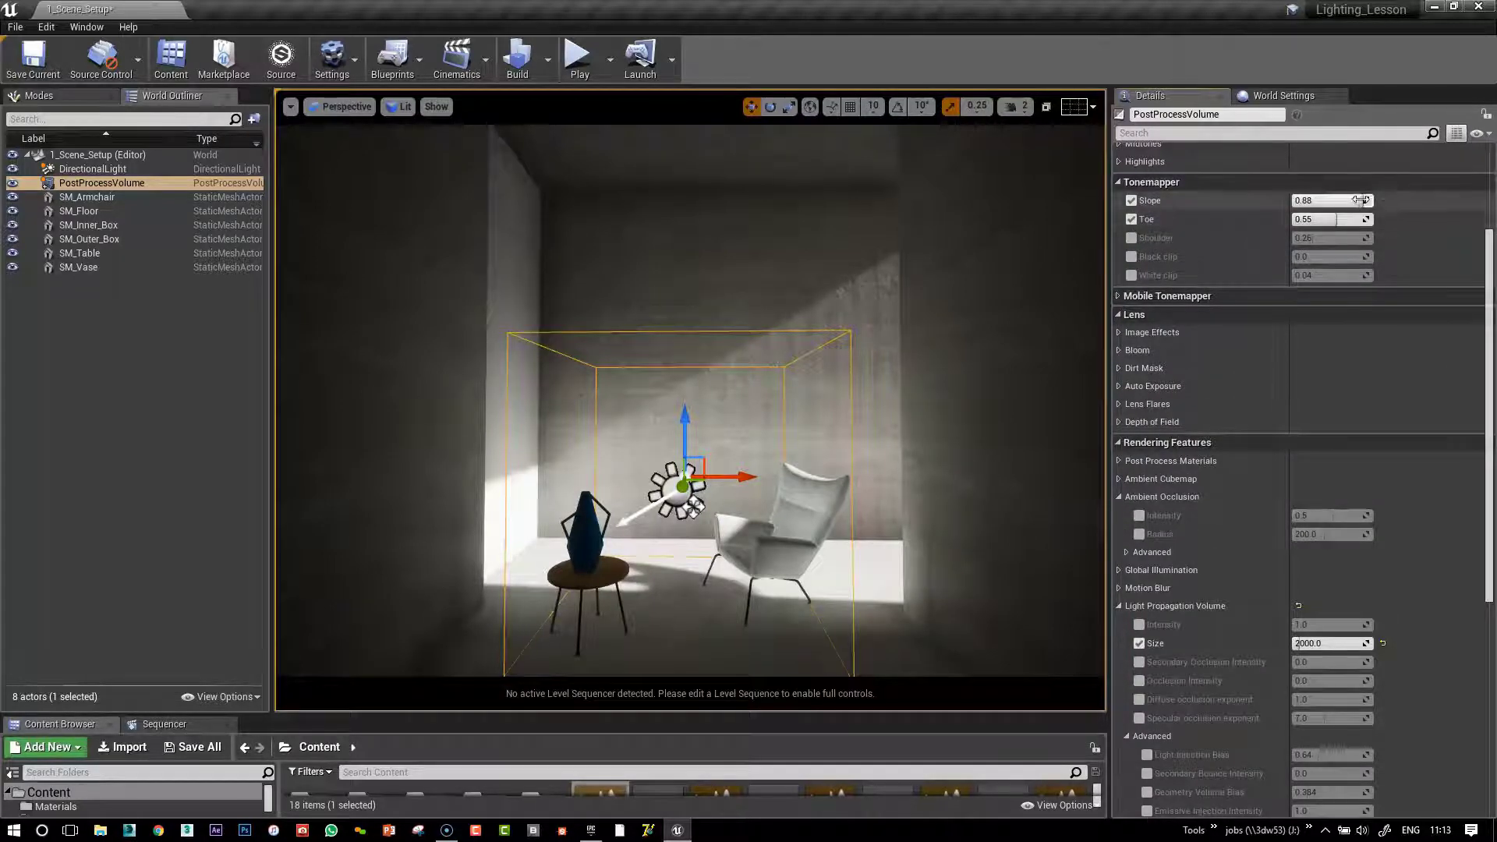
drag(1355, 200, 1328, 220)
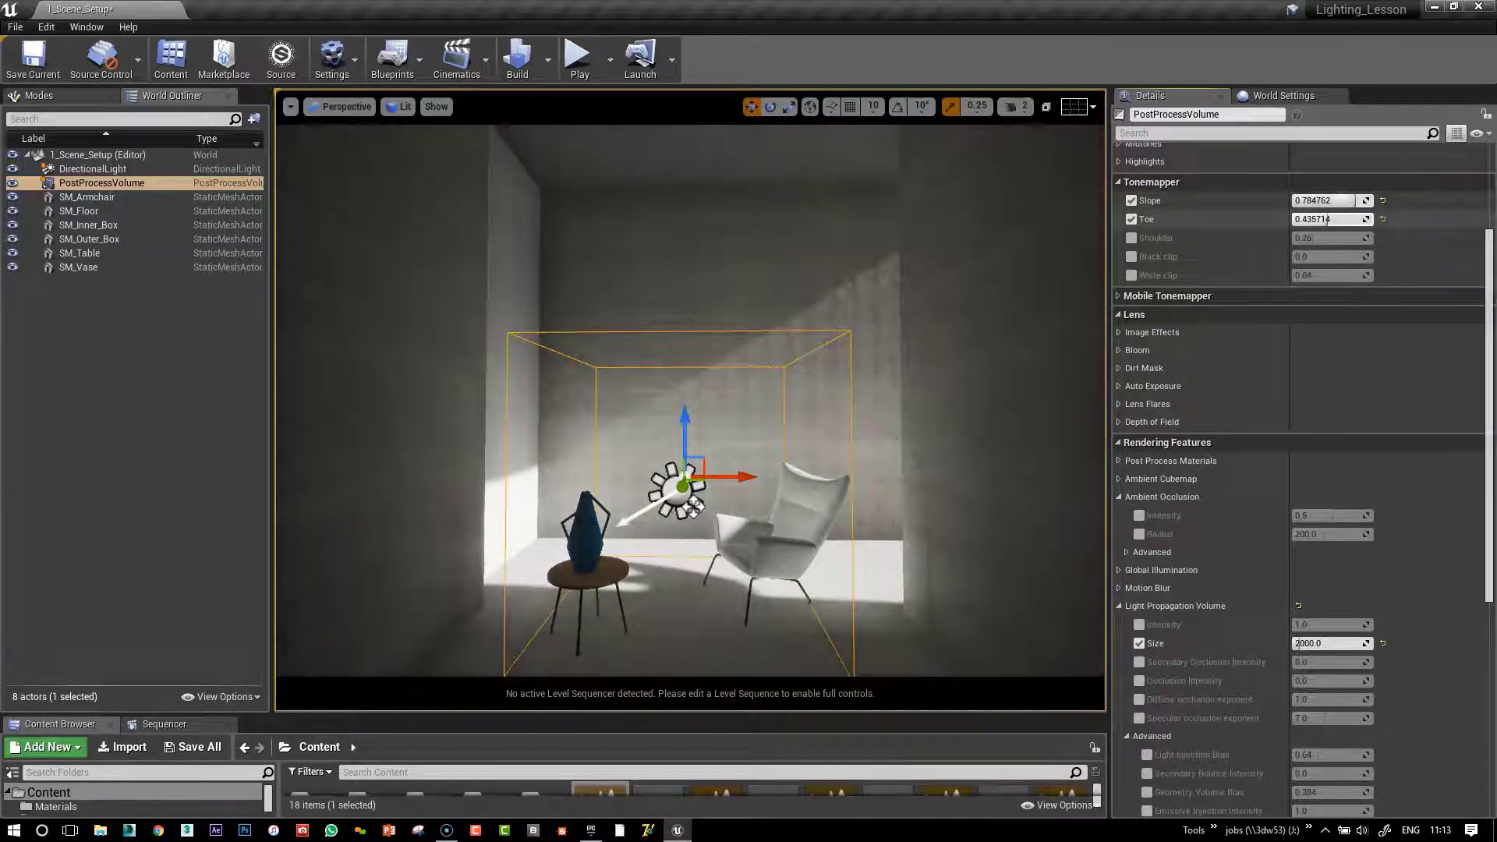
drag(1327, 219, 1330, 219)
right_drag(933, 343, 961, 373)
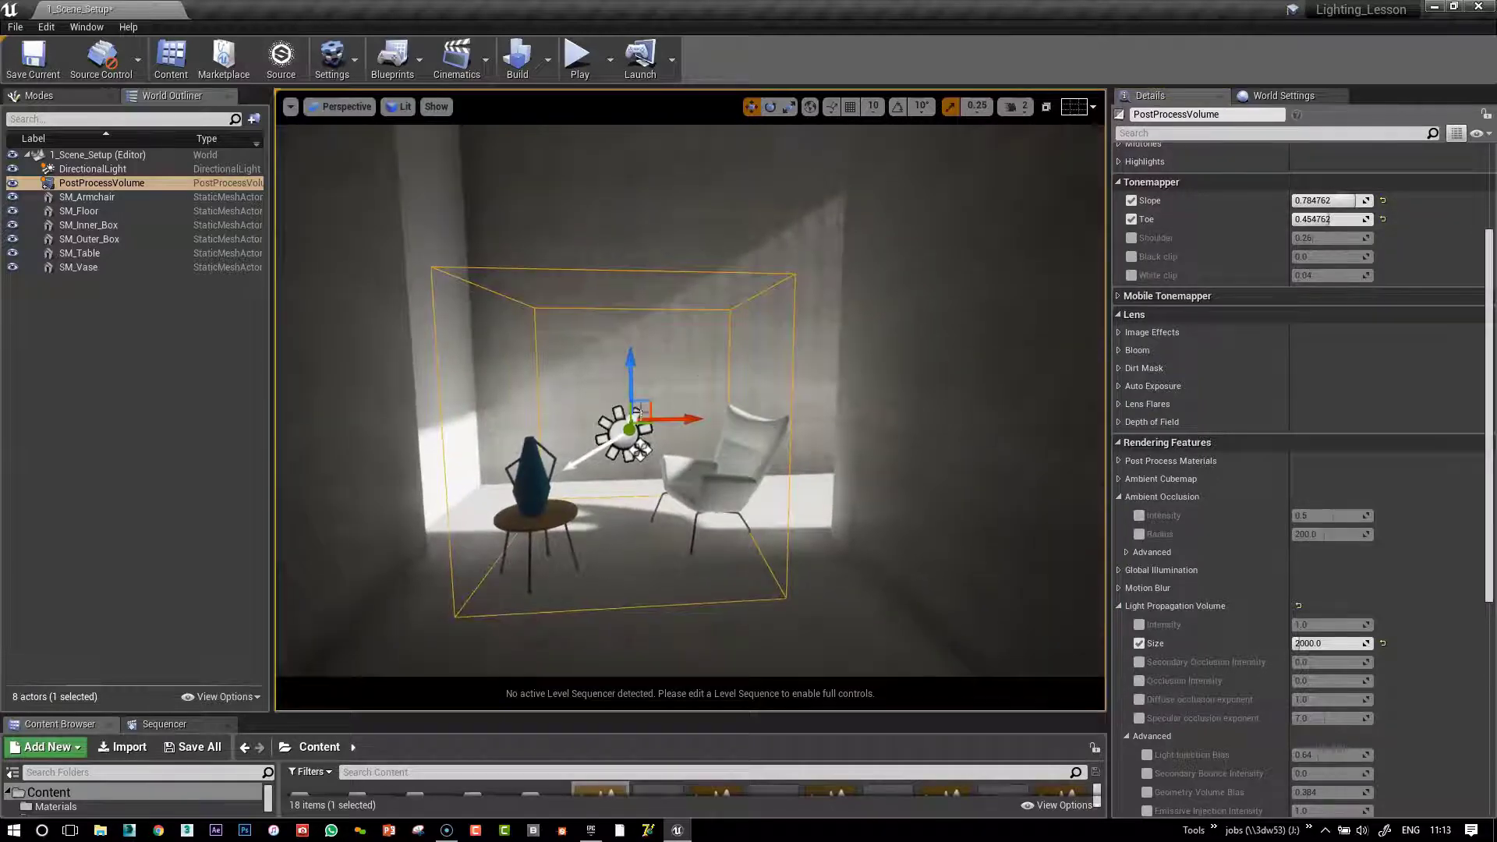
- Give the DirectionalLight a pale warm yellow-orange Light Color, about hue 45 and saturation 0.22
click(622, 427)
drag(1489, 371, 1493, 357)
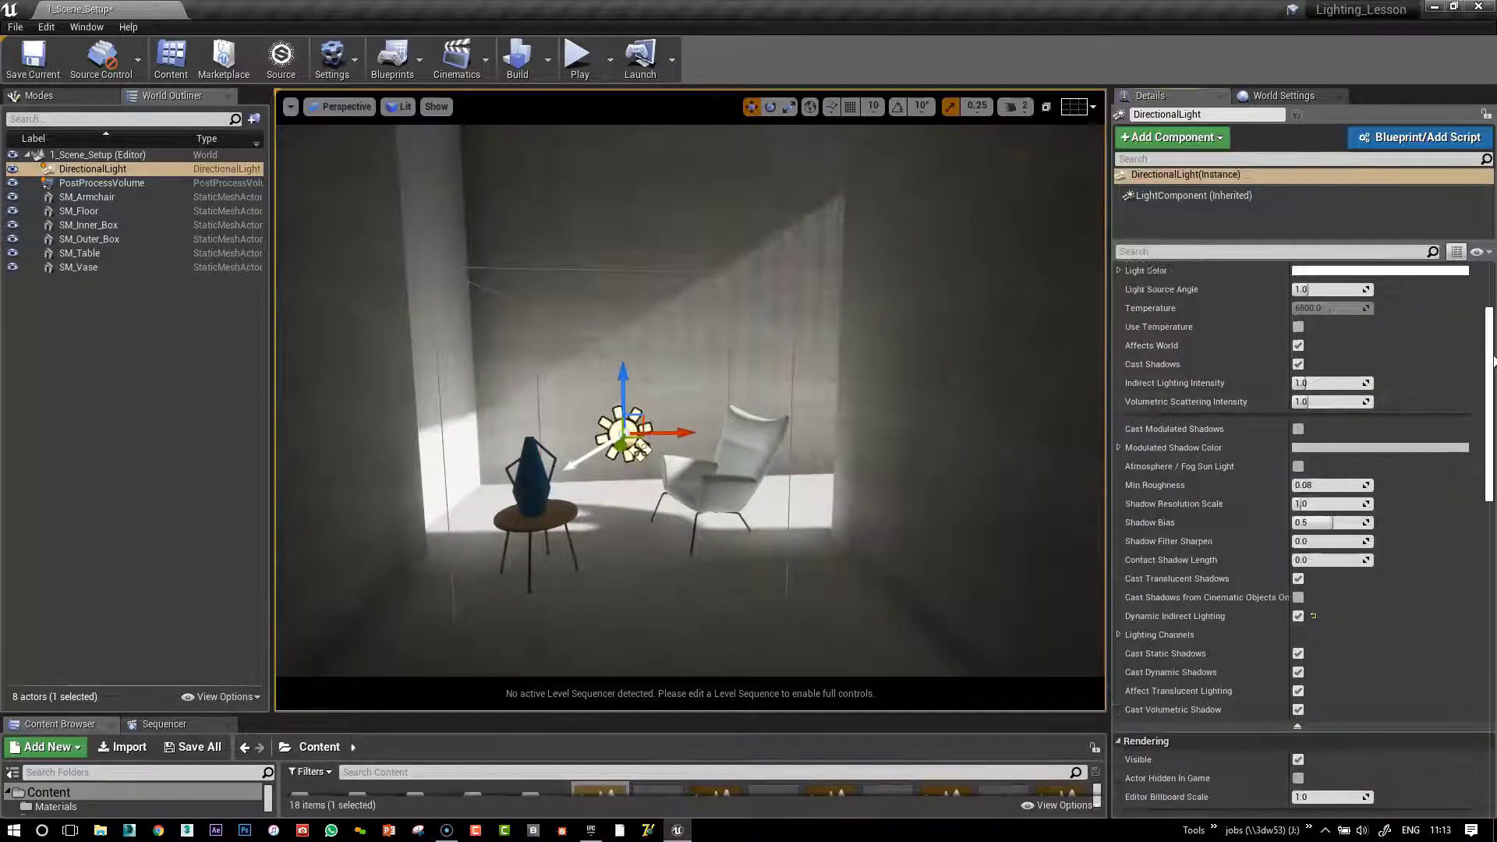
scroll(1493, 361, up, 5)
click(1438, 404)
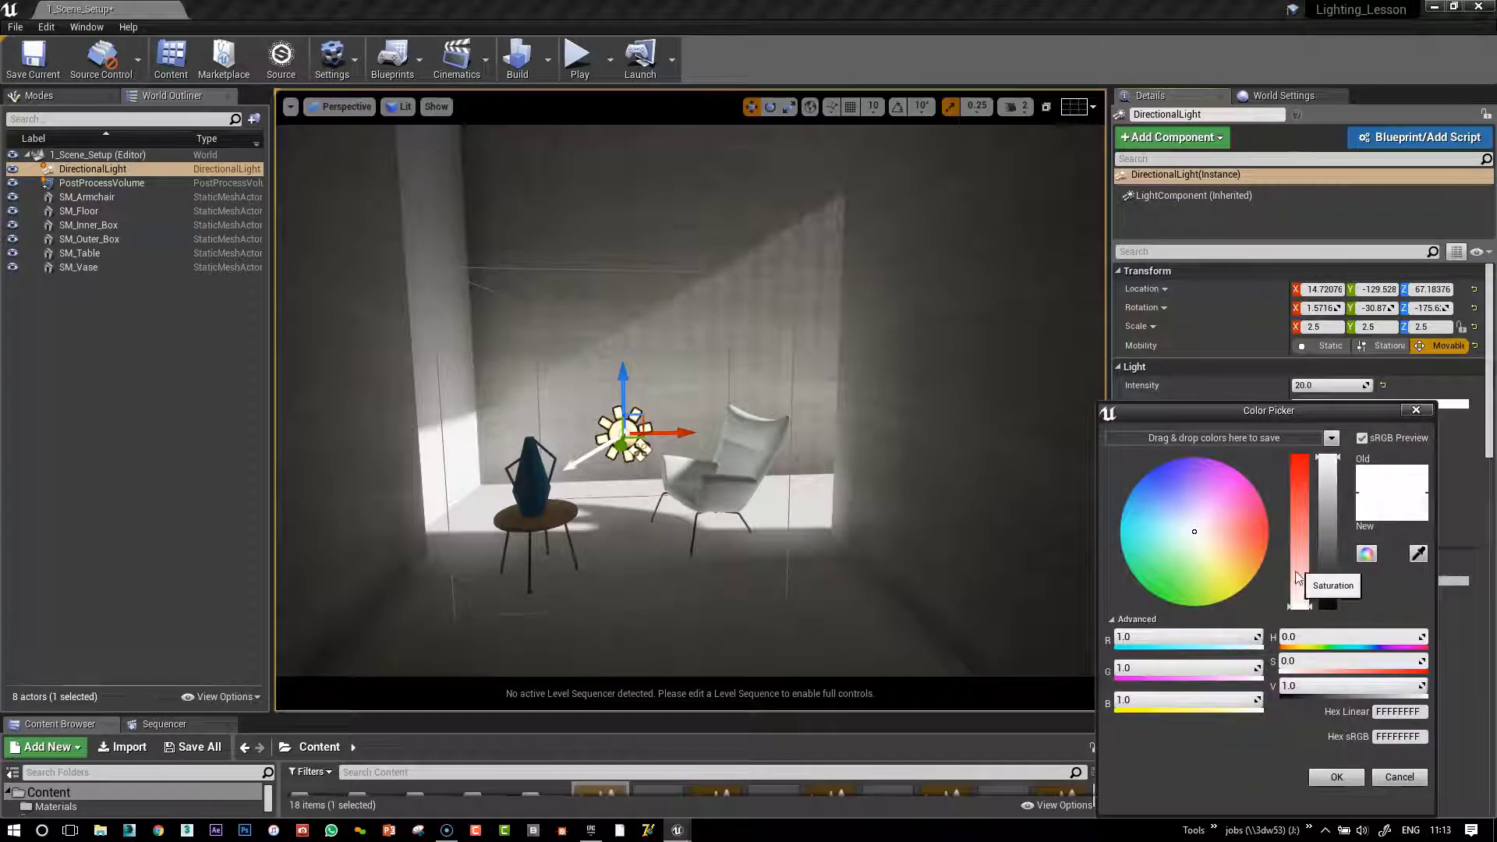
click(1296, 577)
click(1208, 542)
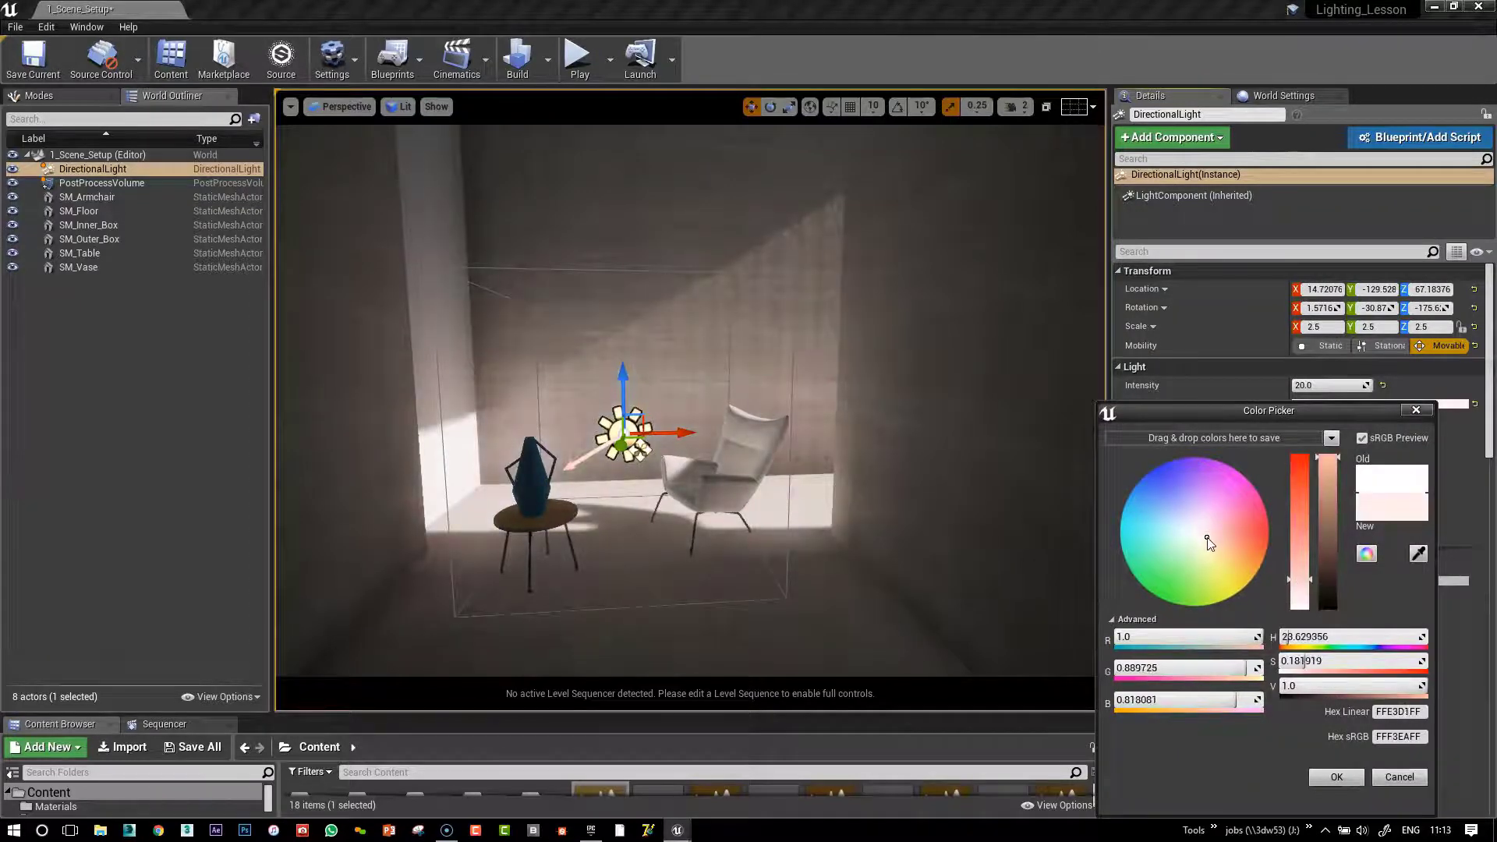
drag(1208, 543, 1208, 548)
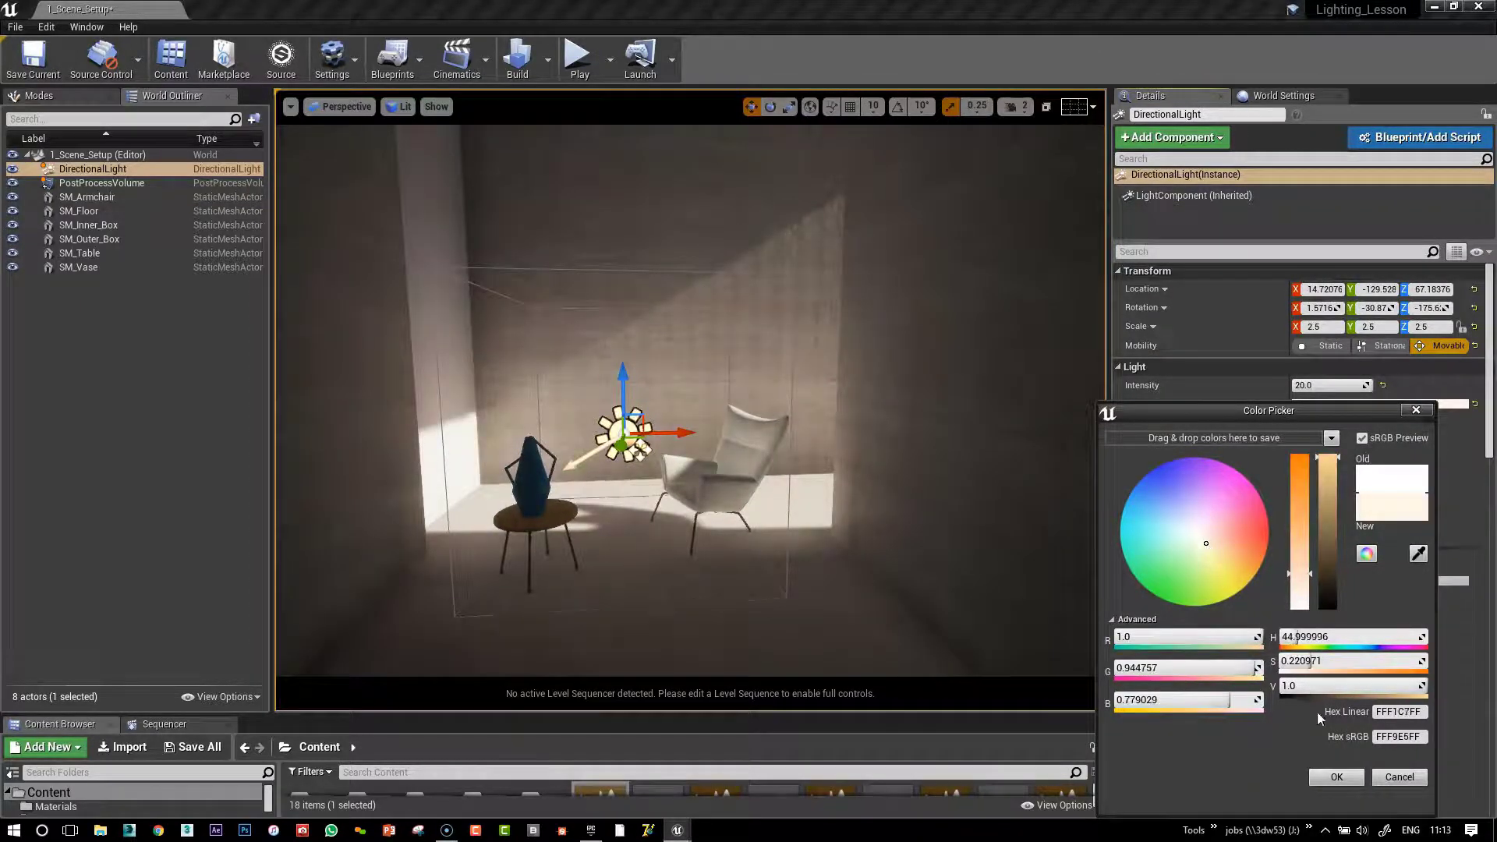
click(1334, 777)
right_drag(995, 545, 923, 528)
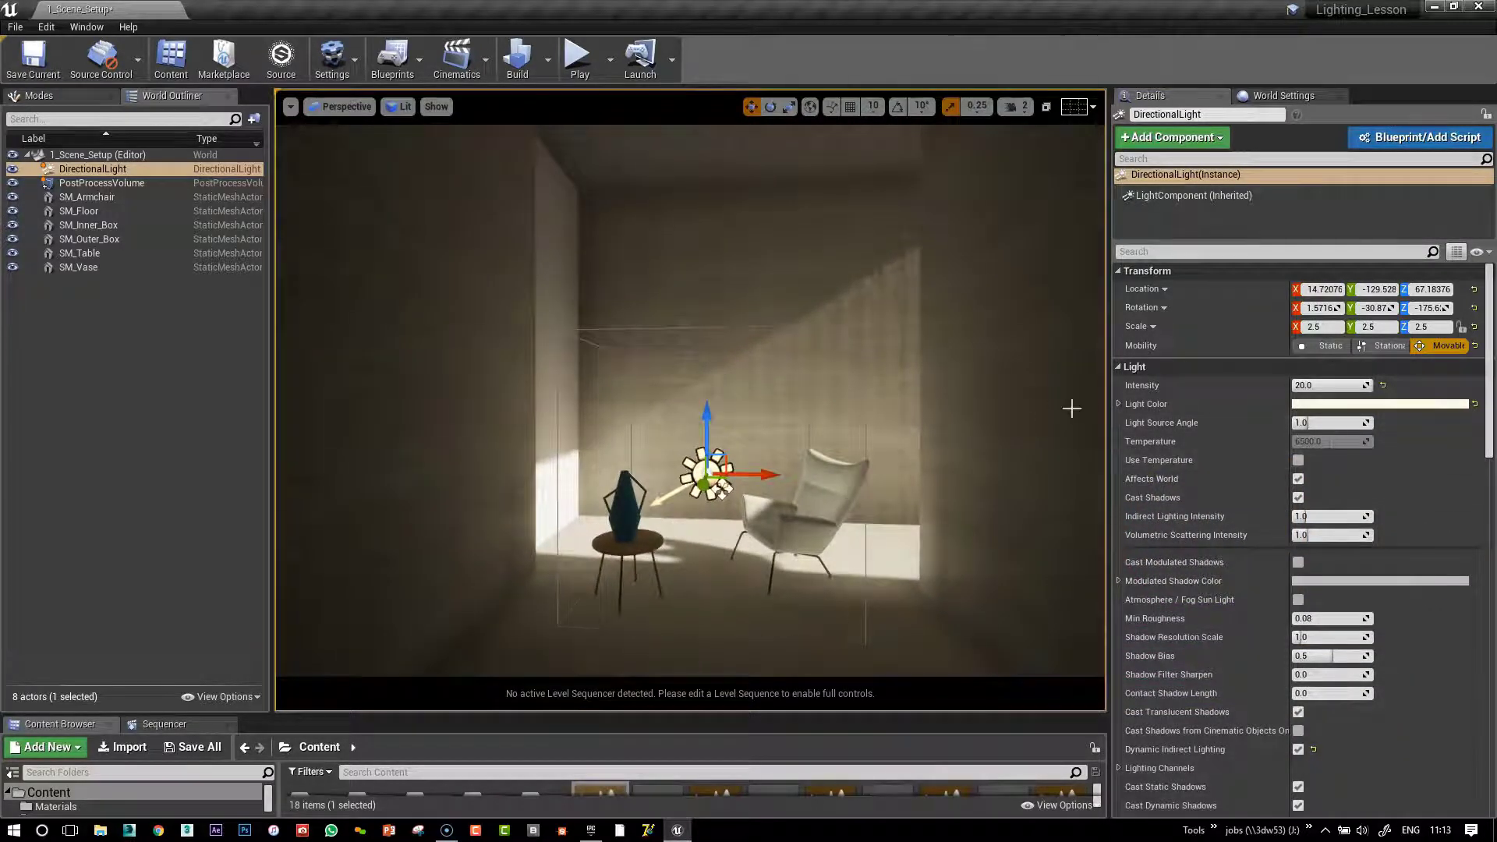
- Enable the PostProcessVolume's Global Illumination Indirect Lighting Intensity override and raise it to about 2.83
click(124, 183)
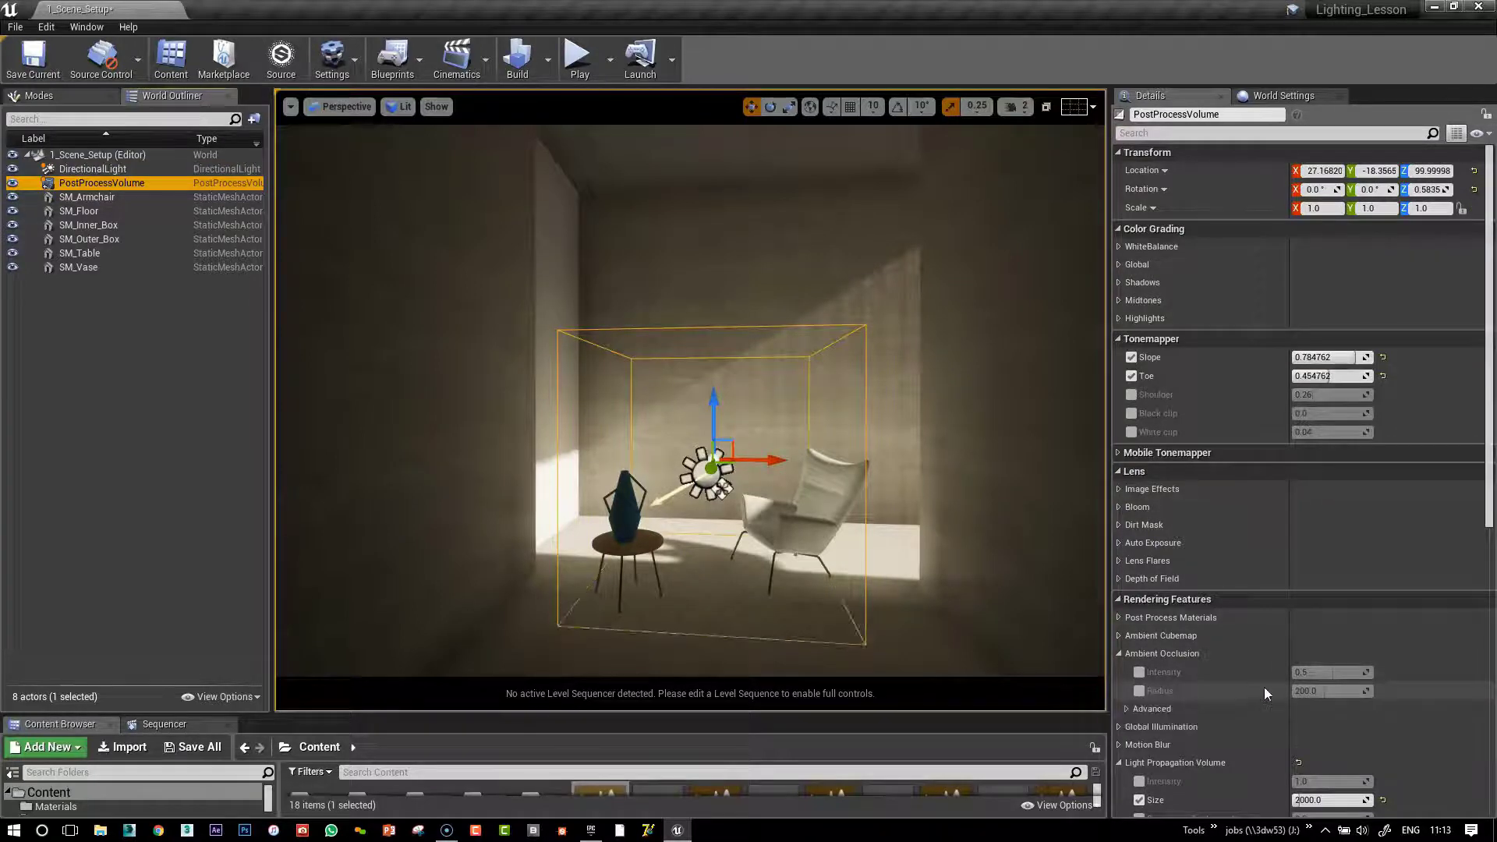
click(1118, 726)
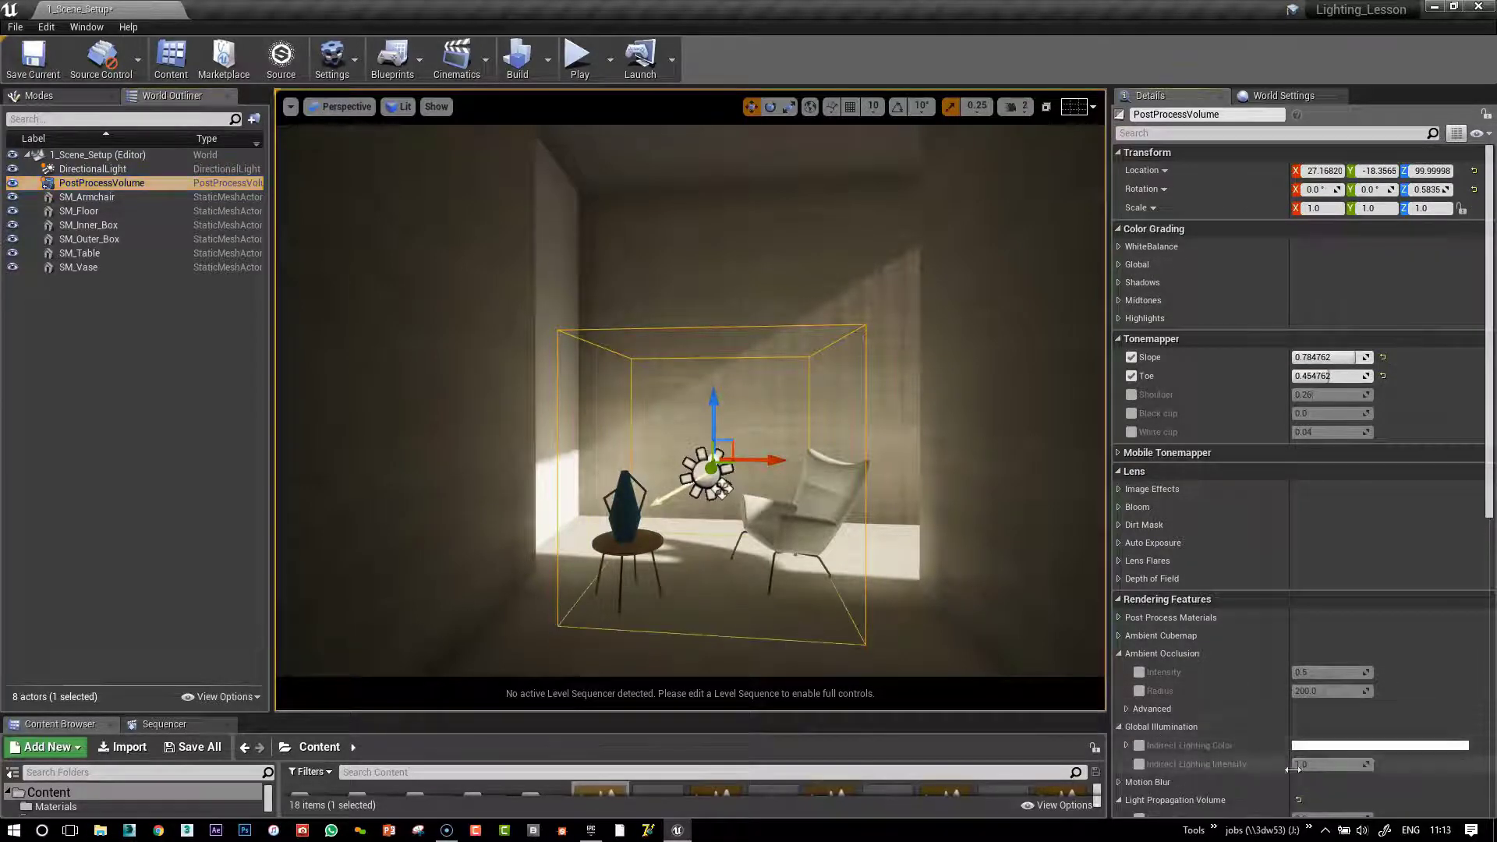
click(1136, 764)
drag(1312, 764, 1348, 764)
right_drag(686, 390, 685, 374)
- Change the viewport's exposure setting and check the room's brightness
click(406, 111)
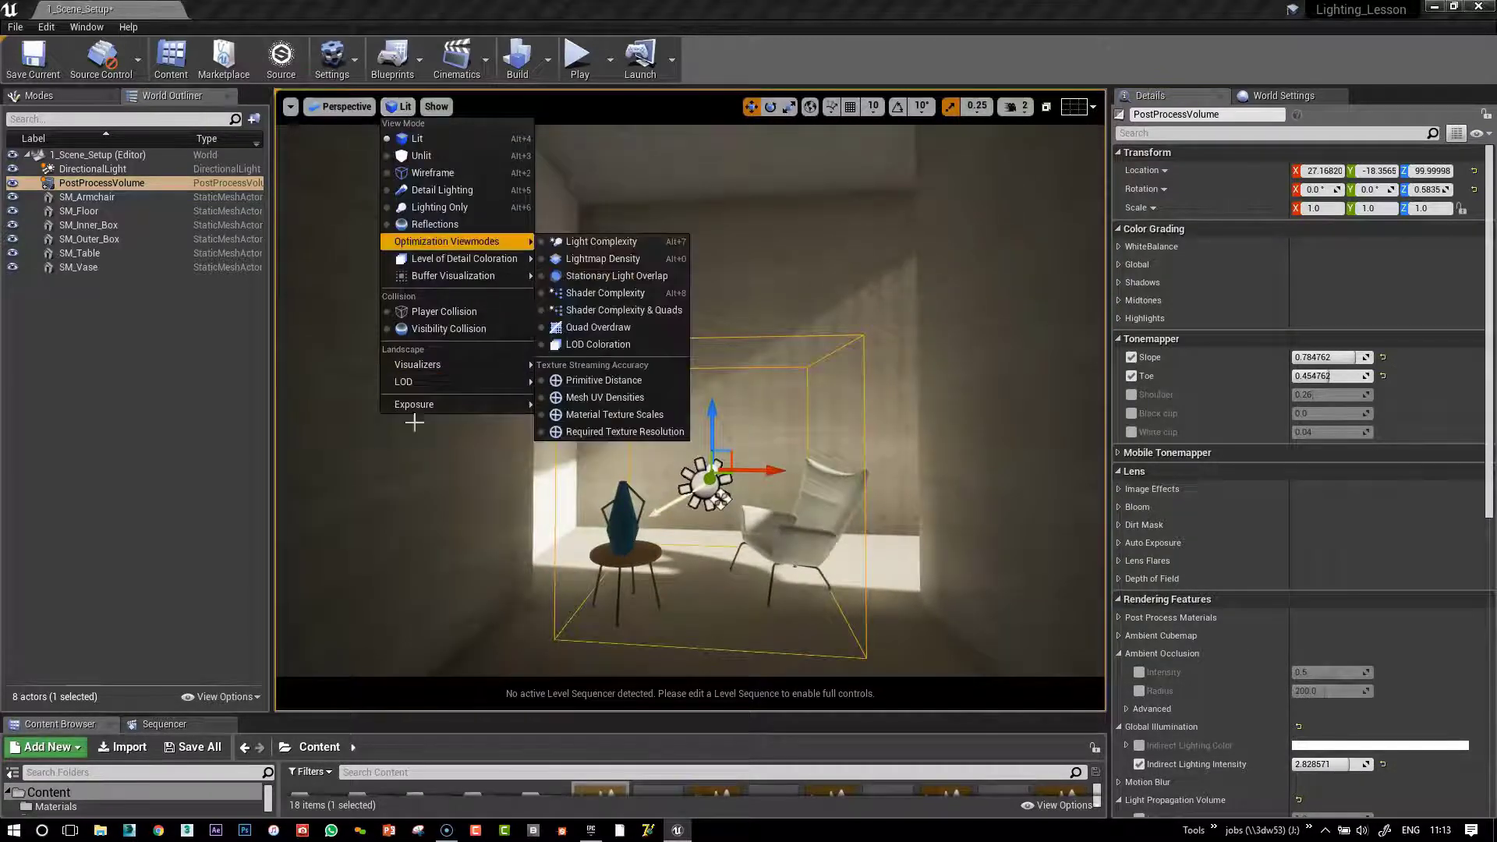
mouse_move(419, 406)
click(552, 405)
mouse_move(552, 406)
right_down()
mouse_move(552, 441)
mouse_move(592, 396)
mouse_move(562, 399)
right_up()
mouse_move(779, 395)
right_down()
mouse_move(768, 427)
mouse_move(764, 381)
mouse_move(697, 381)
mouse_move(760, 391)
right_up()
- Hide the editor icons and volume outline with game view and view the lit furniture from several angles
key(g)
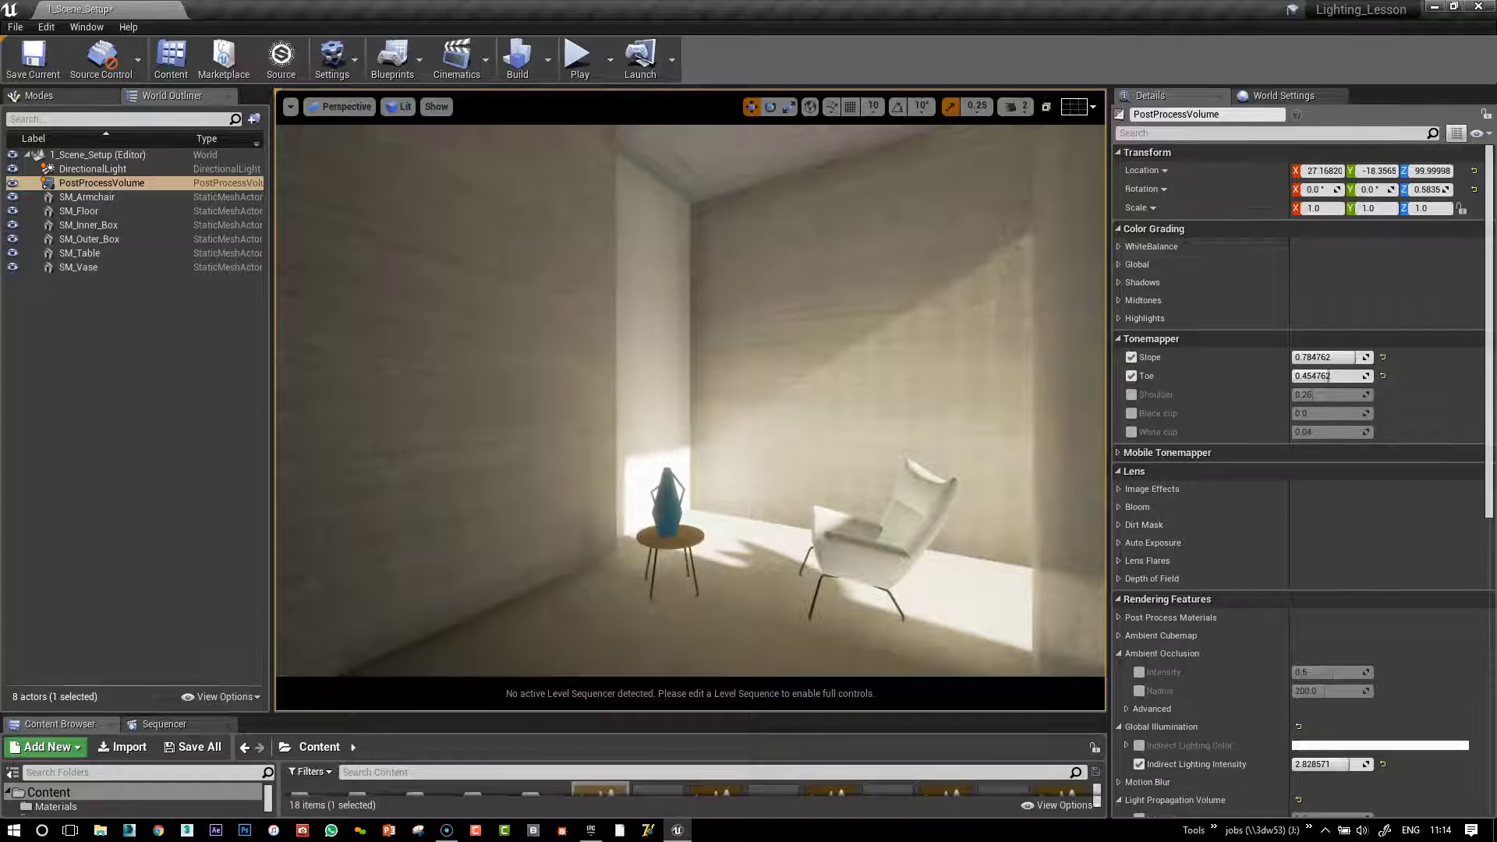
right_drag(760, 392, 772, 391)
mouse_move(847, 426)
right_down()
mouse_move(826, 425)
mouse_move(869, 432)
mouse_move(834, 432)
right_up()
scroll(875, 413, up, 3)
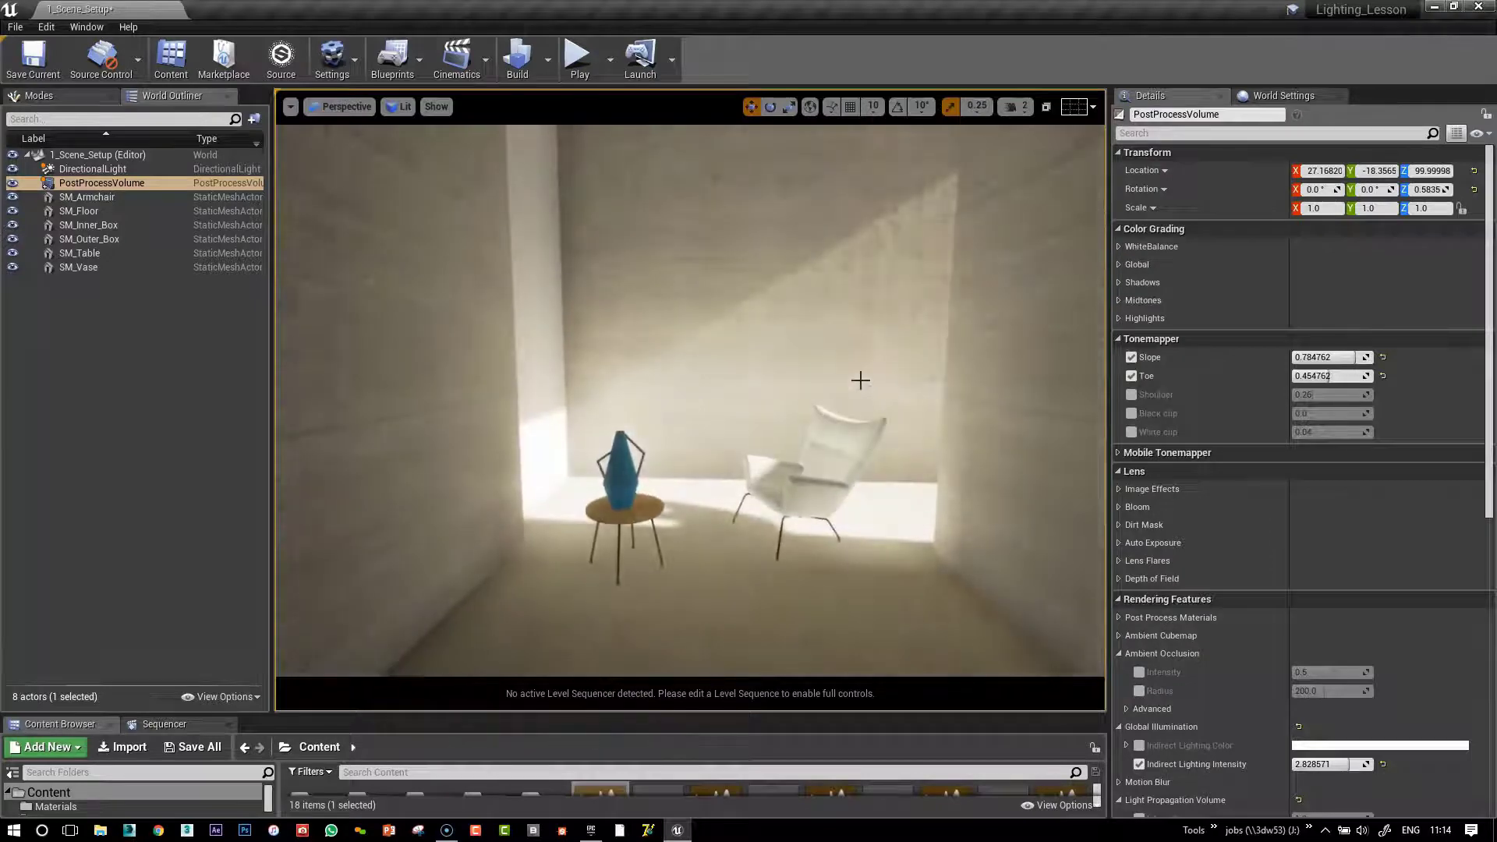
right_drag(858, 375, 898, 340)
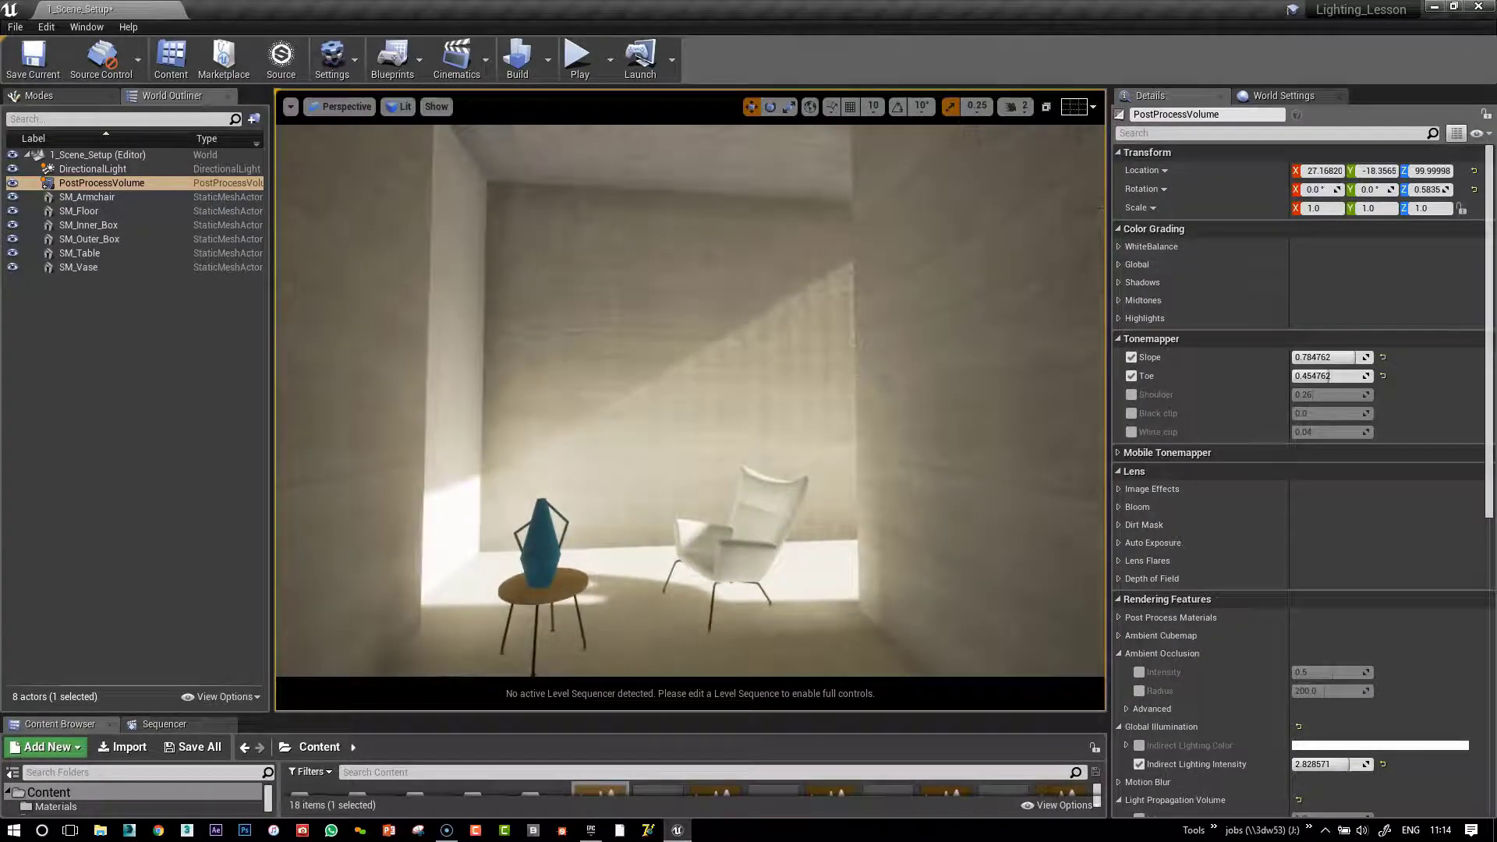